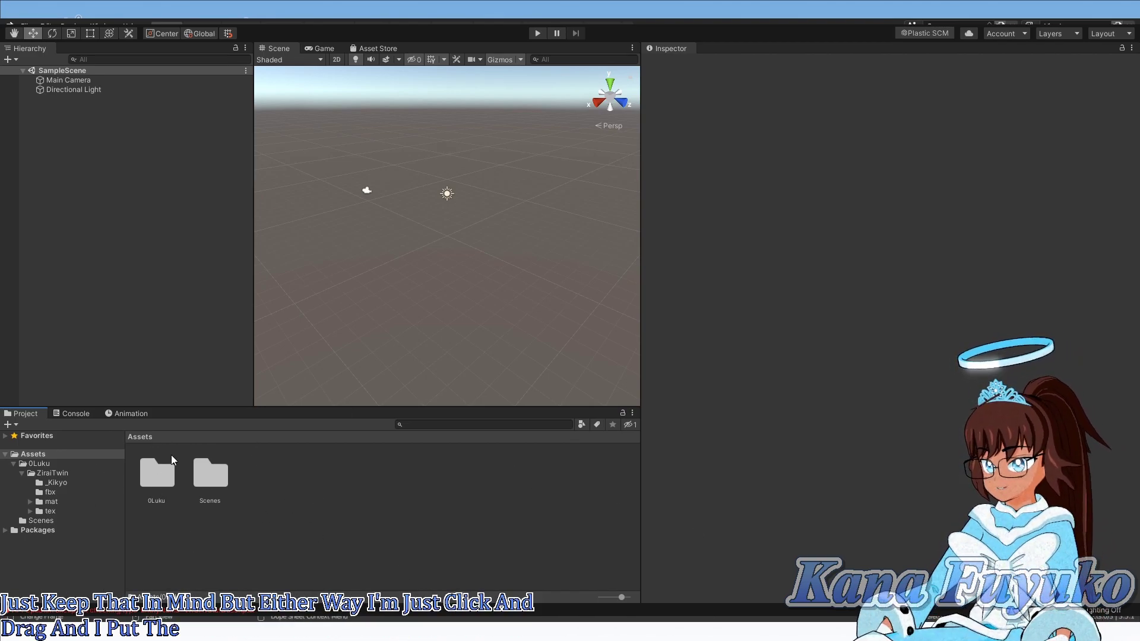
- Open the fbx folder inside the 0Luku > ZiraiTwin asset folder
left_click(158, 481)
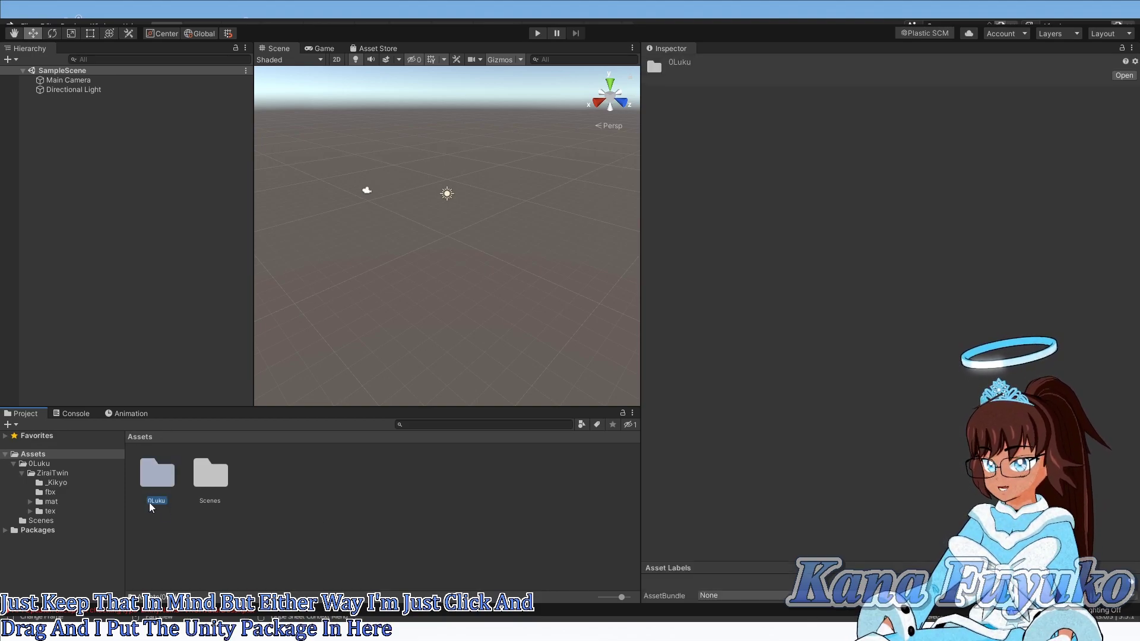
double_click(154, 469)
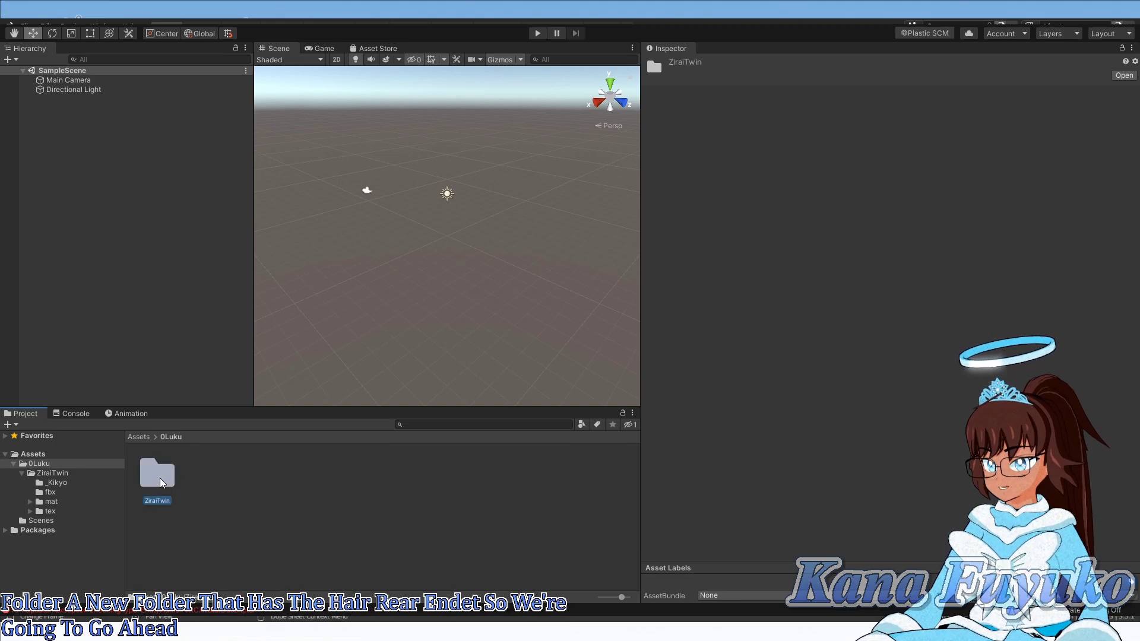
double_click(159, 478)
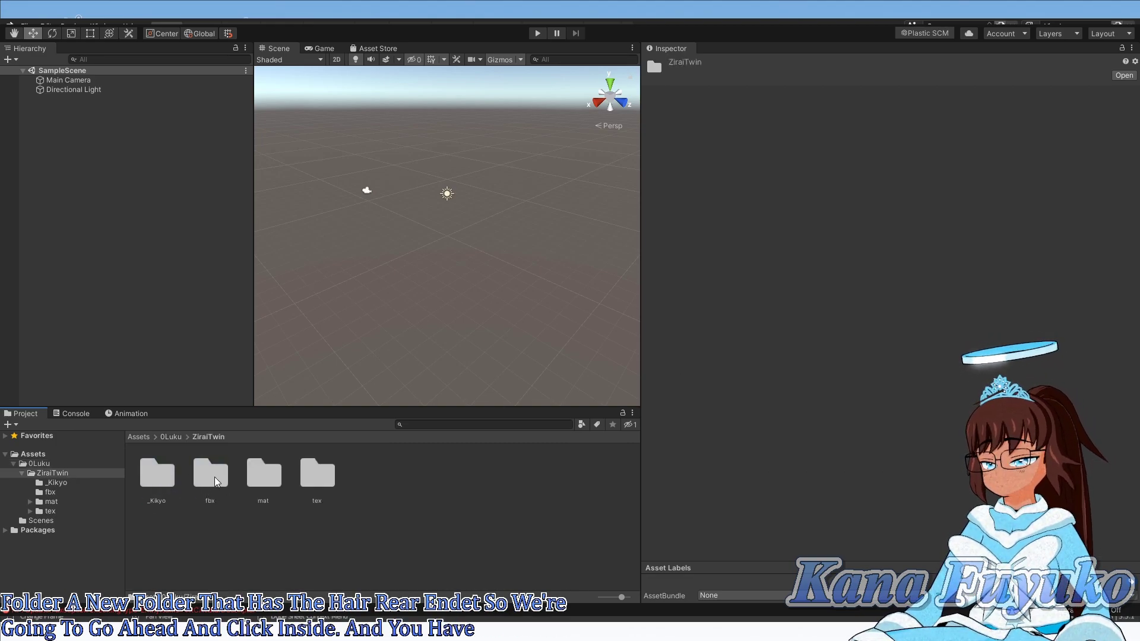
left_click(203, 484)
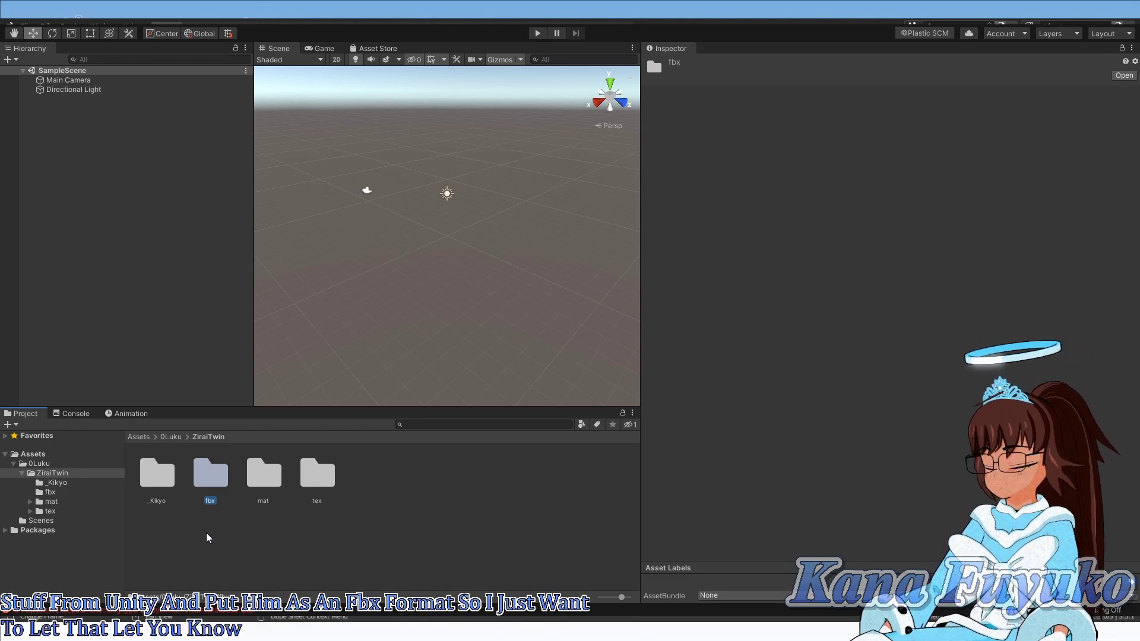
double_click(201, 488)
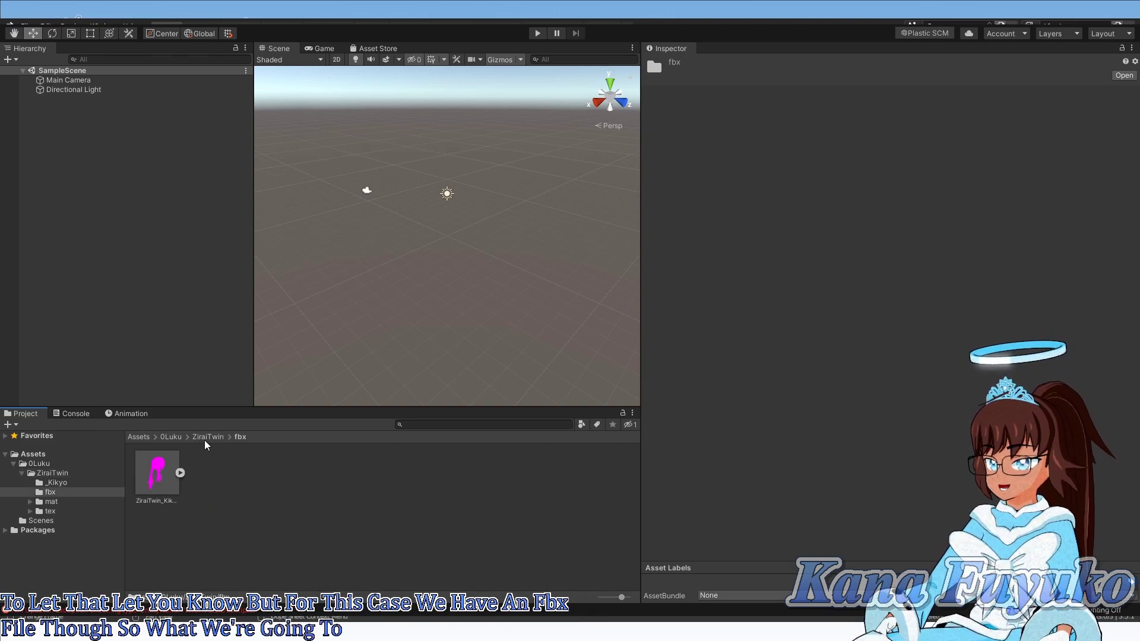
- Expand the ZiraiTwin_Kikyo model to view its sub-assets and collapse it again
left_click(177, 473)
left_click(178, 473)
left_click(177, 473)
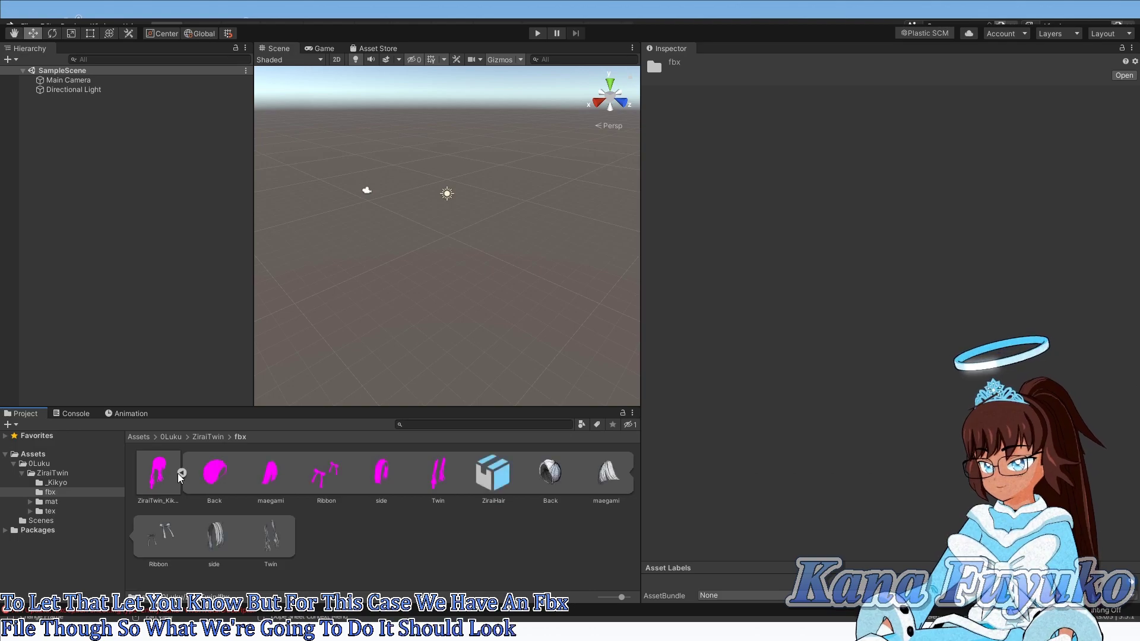
left_click(177, 473)
left_click(180, 473)
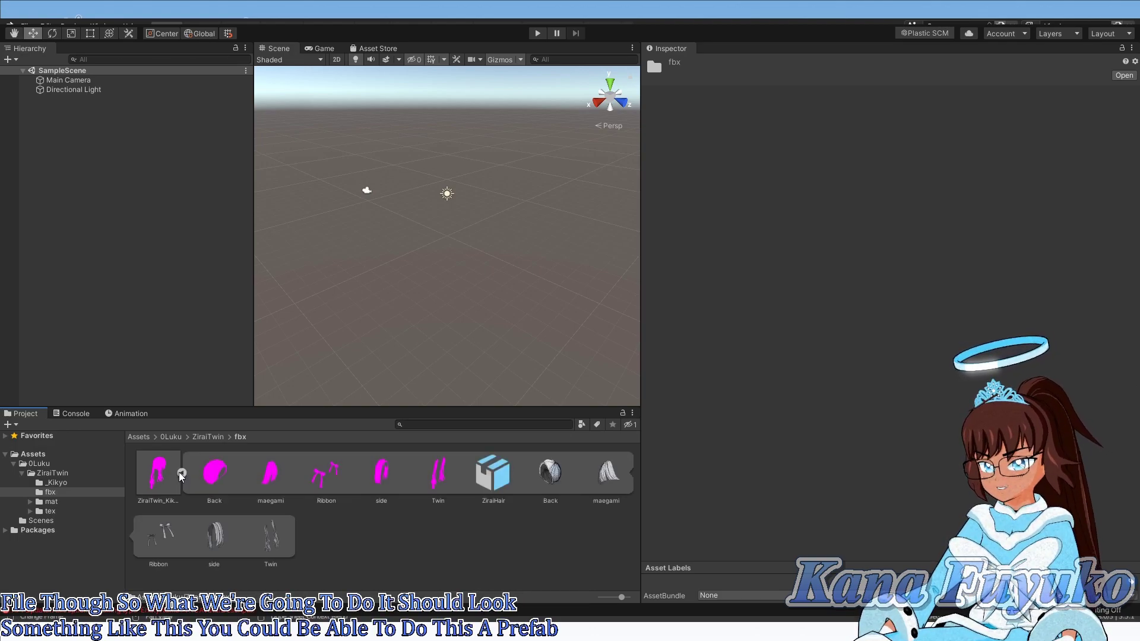
left_click(179, 473)
left_click(180, 473)
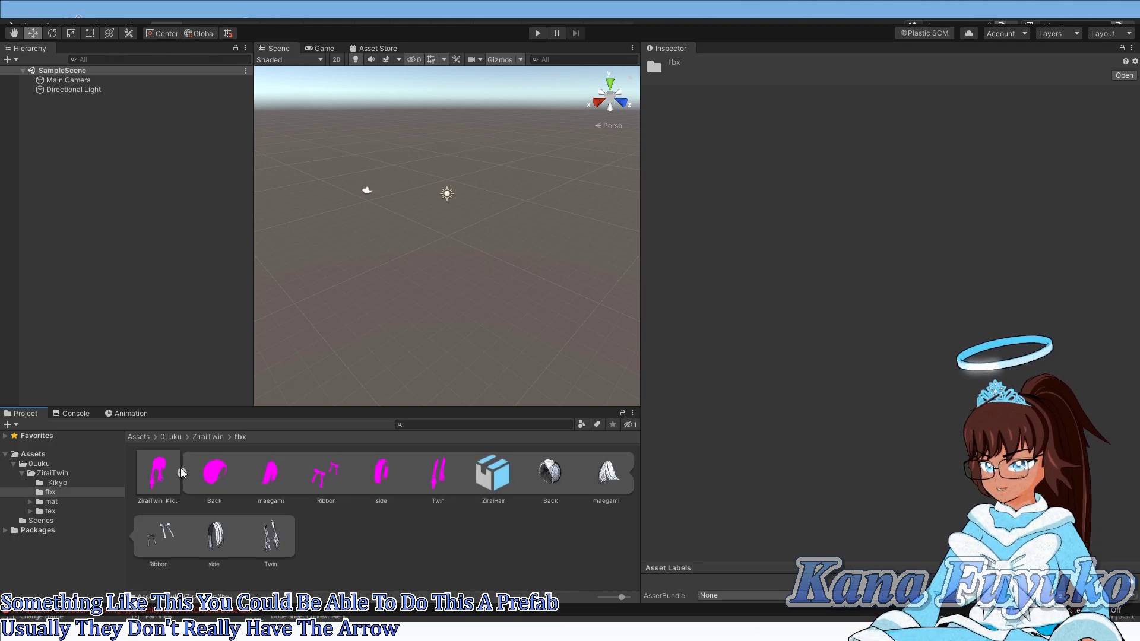
left_click(180, 473)
- Review the Model, Rig, Animation and Materials import settings of the ZiraiTwin_Kikyo model
left_click(157, 477)
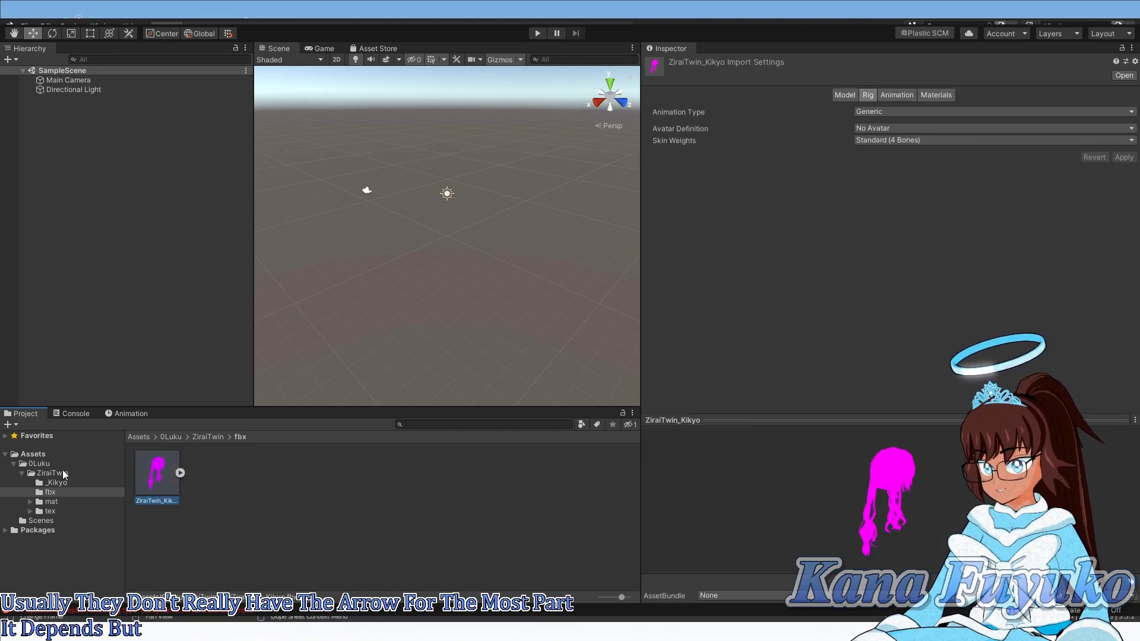
left_click(849, 90)
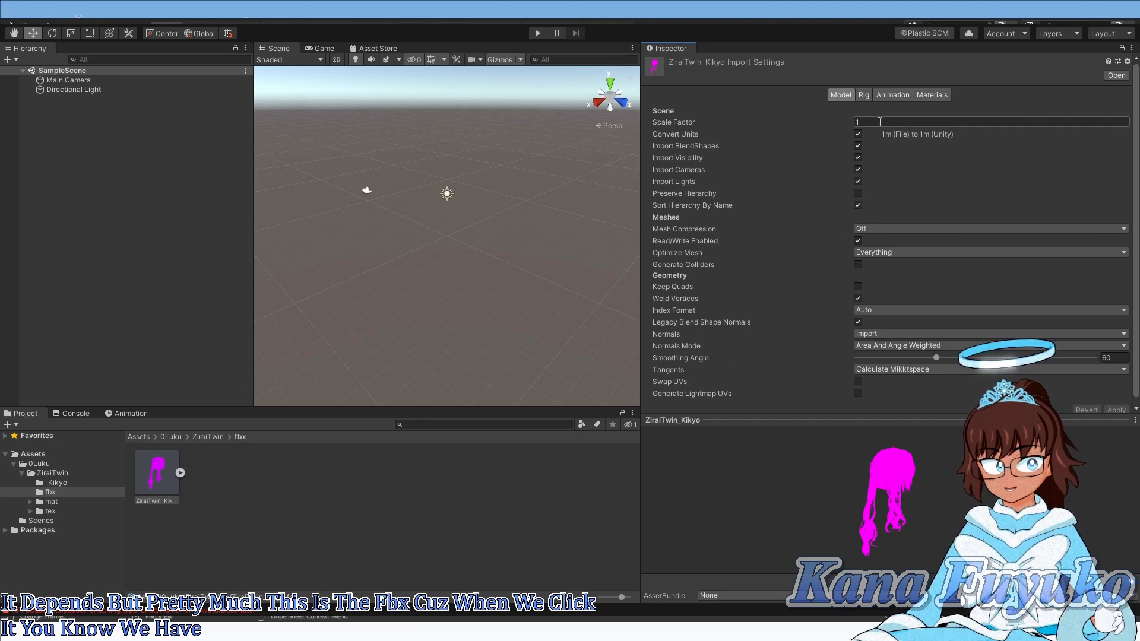
left_click(866, 94)
left_click(893, 95)
left_click(936, 95)
left_click(842, 95)
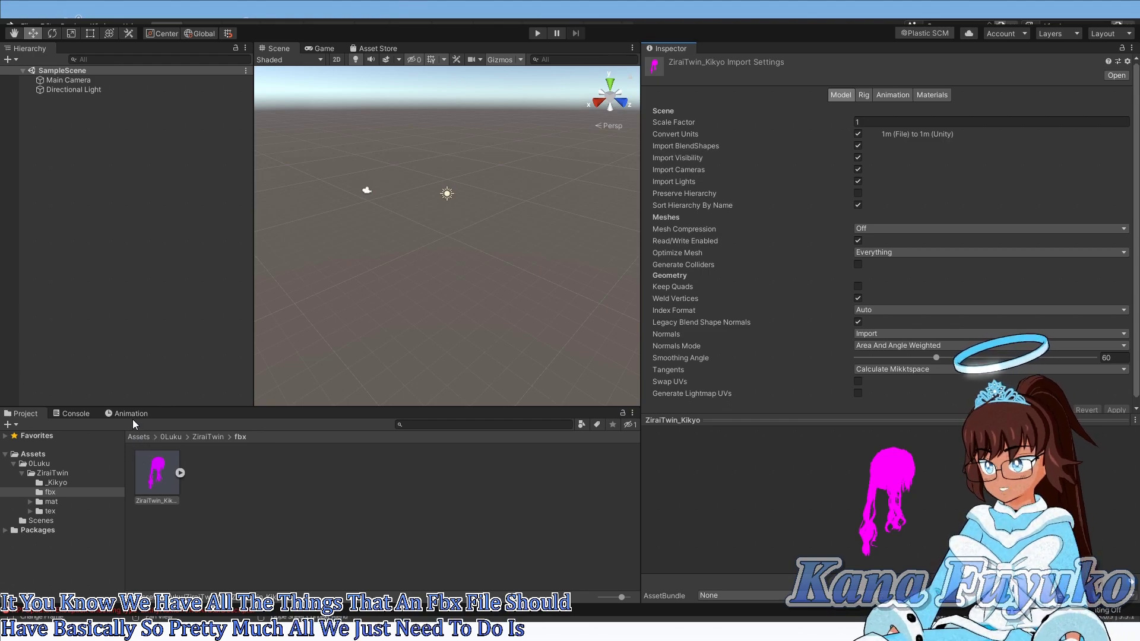
- Locate the ZiraiTwin_Kikyo FBX file on disk, copy its folder path and switch to Blender
left_click(156, 473)
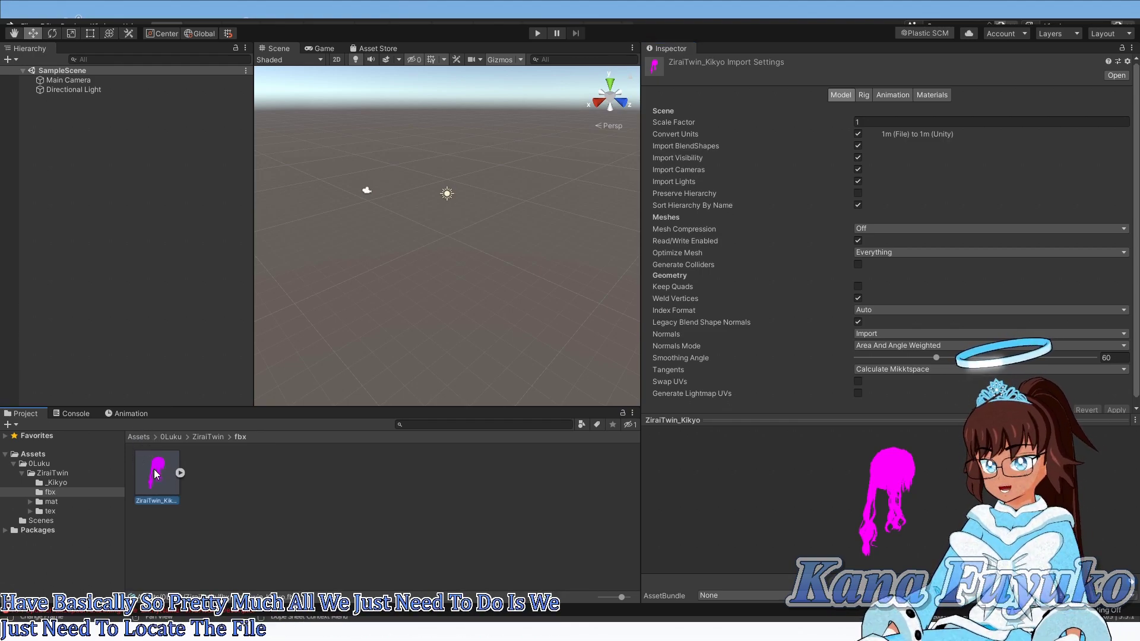
right_click(157, 472)
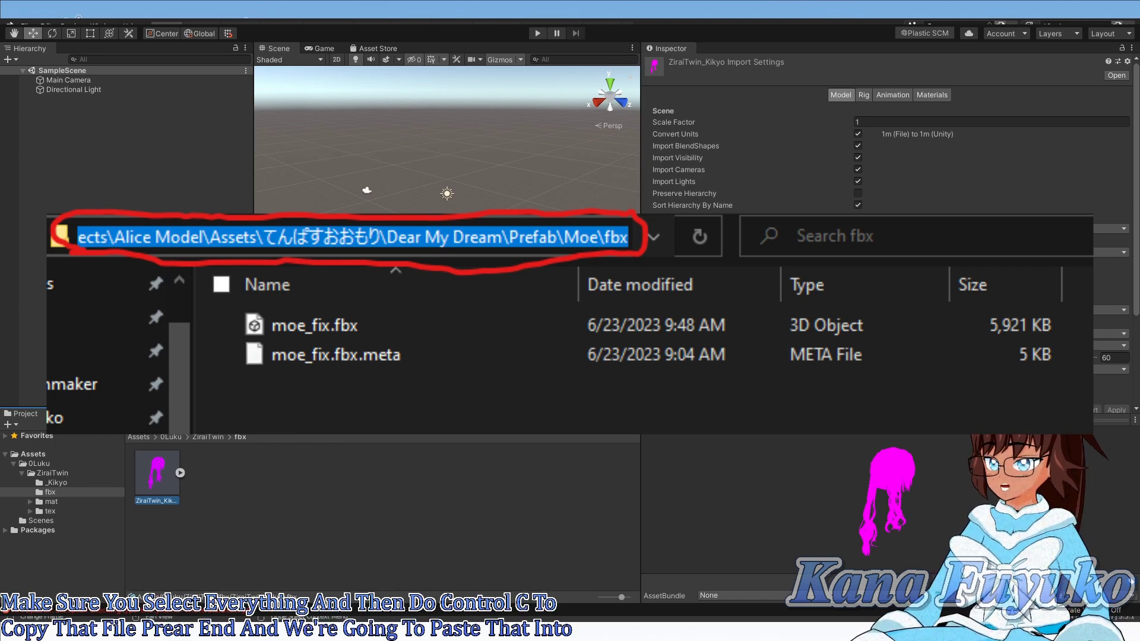
key("alt+Tab")
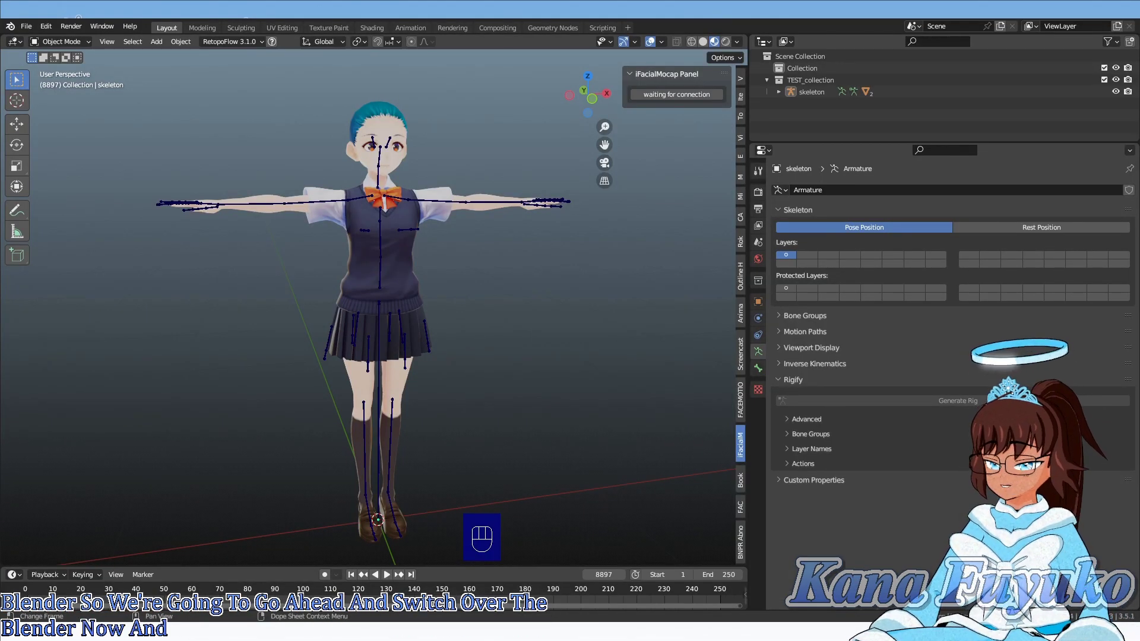
middle_click_drag(419, 386, 282, 144)
left_click(26, 26)
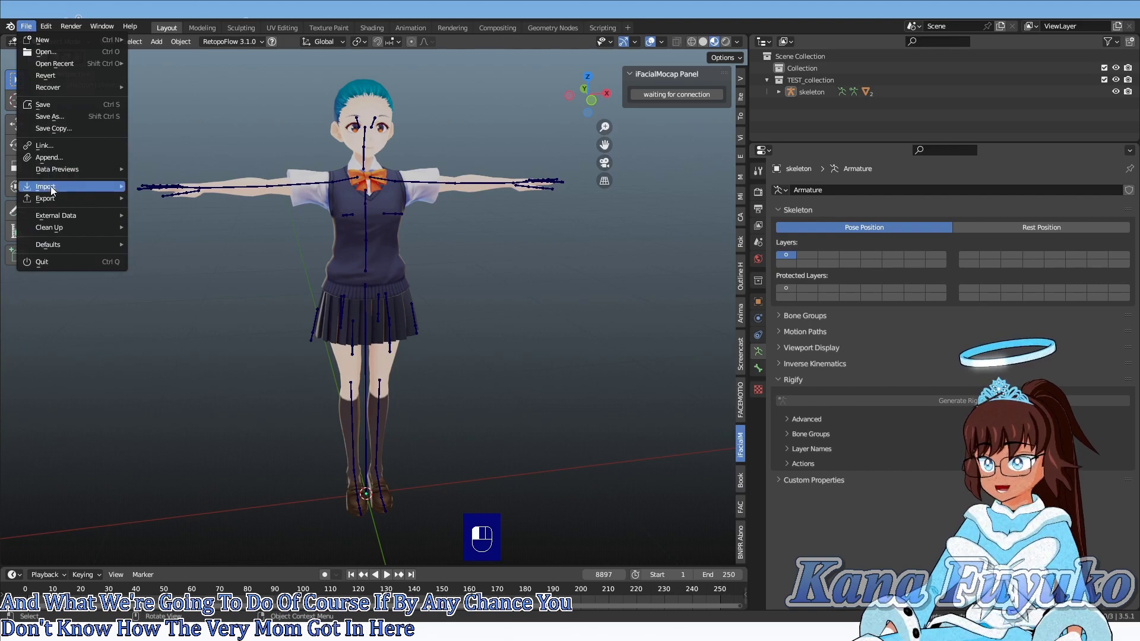
mouse_move(51, 186)
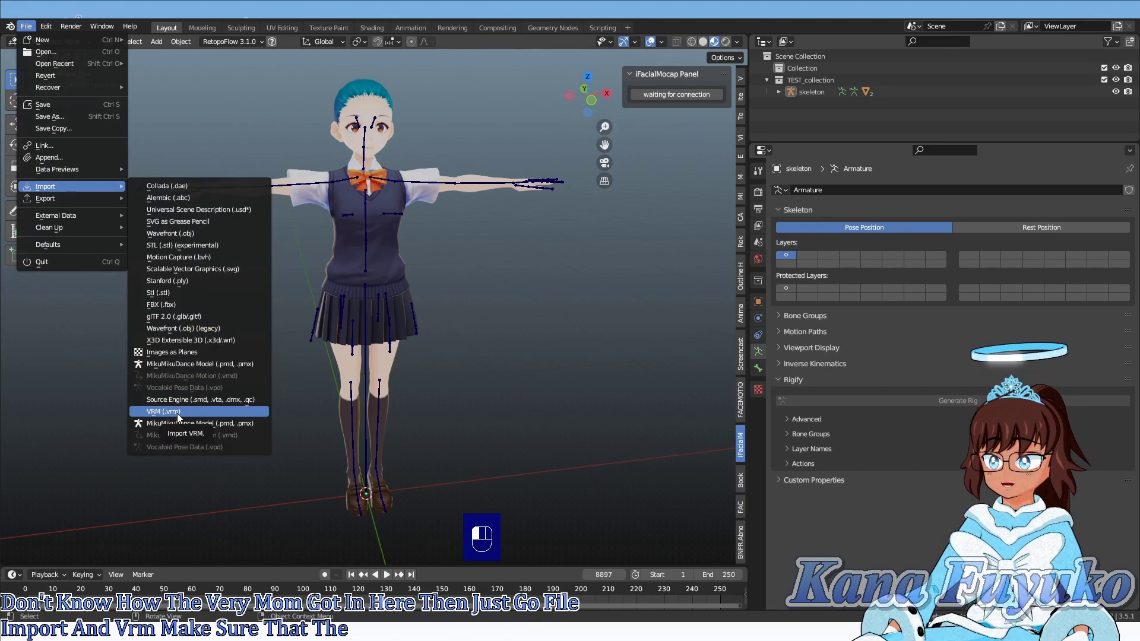
left_click(178, 411)
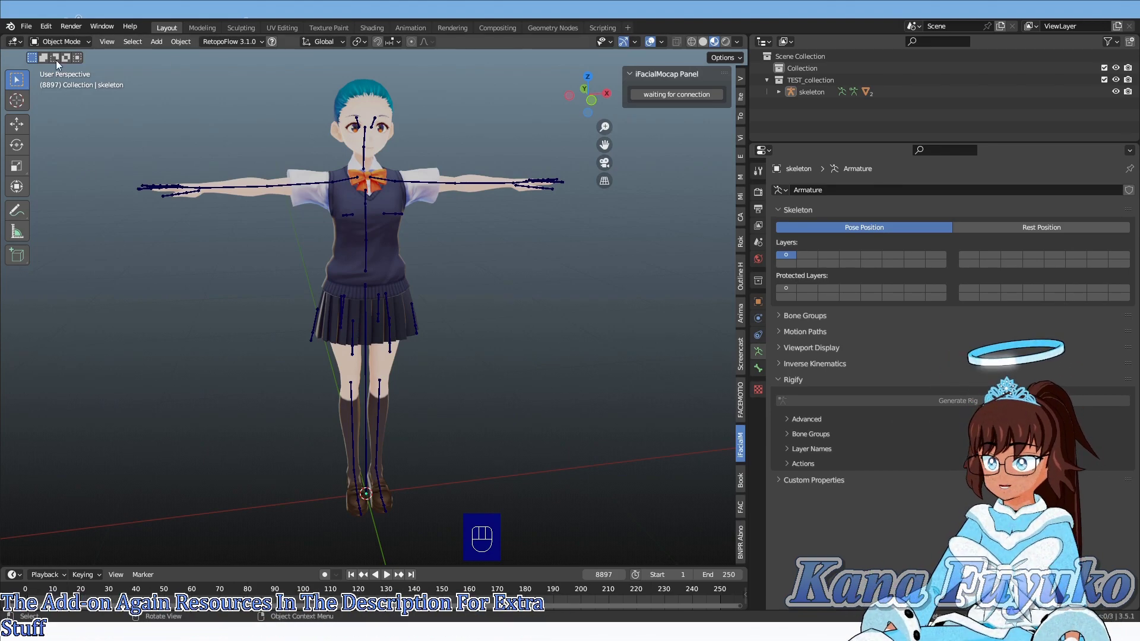
middle_click_drag(378, 245, 348, 301)
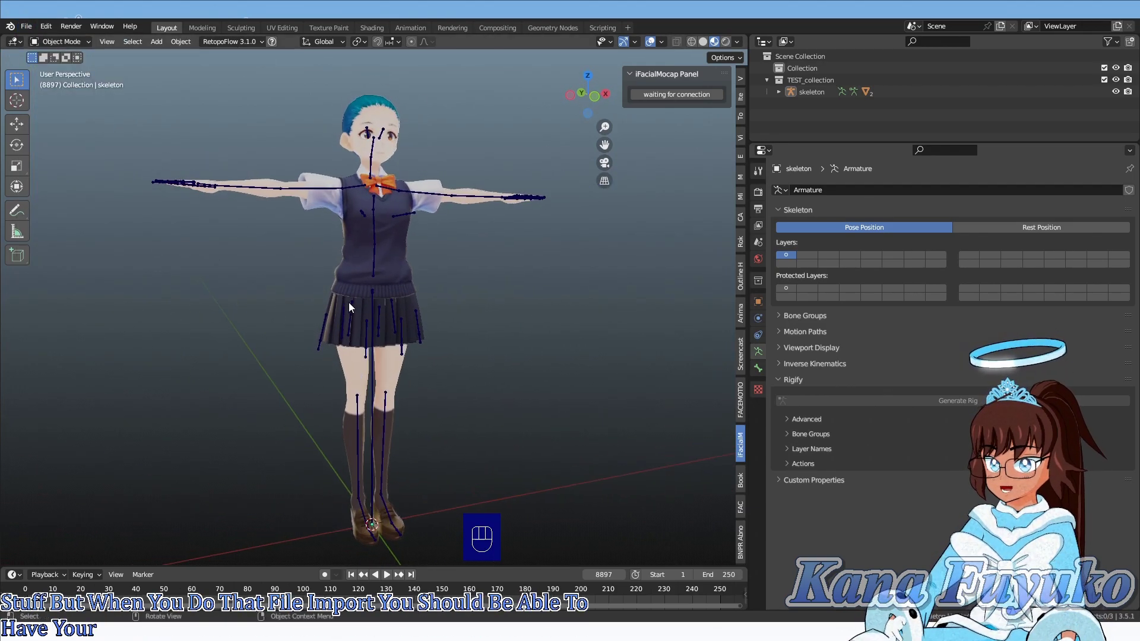
- Import the ZiraiTwin_Kikyo hair model as FBX into the scene with the character
left_click(26, 26)
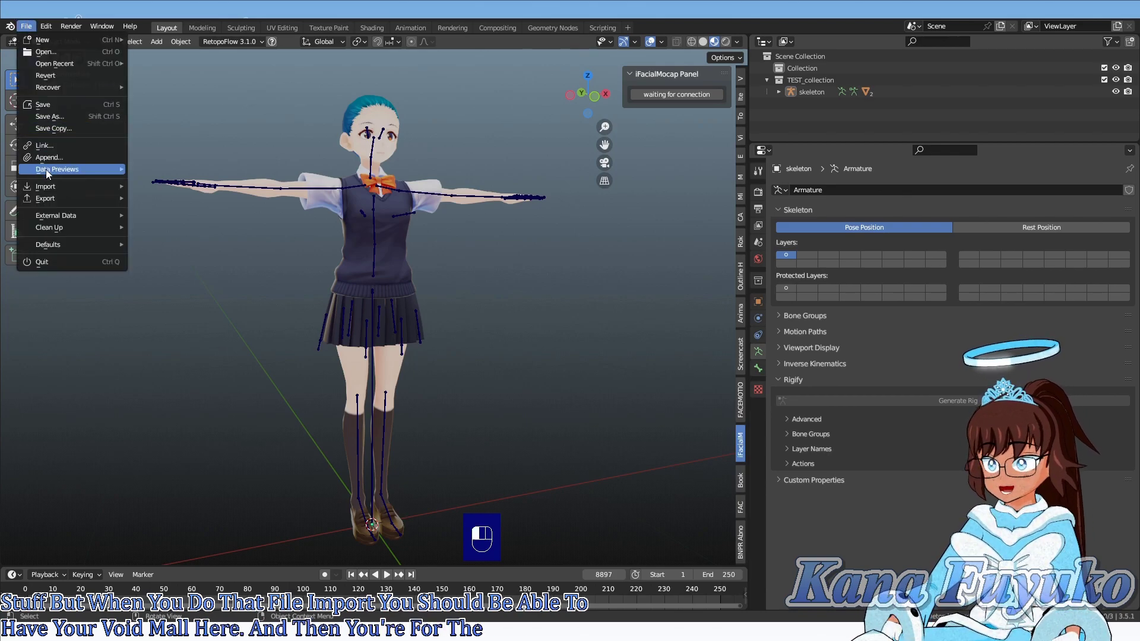
mouse_move(62, 187)
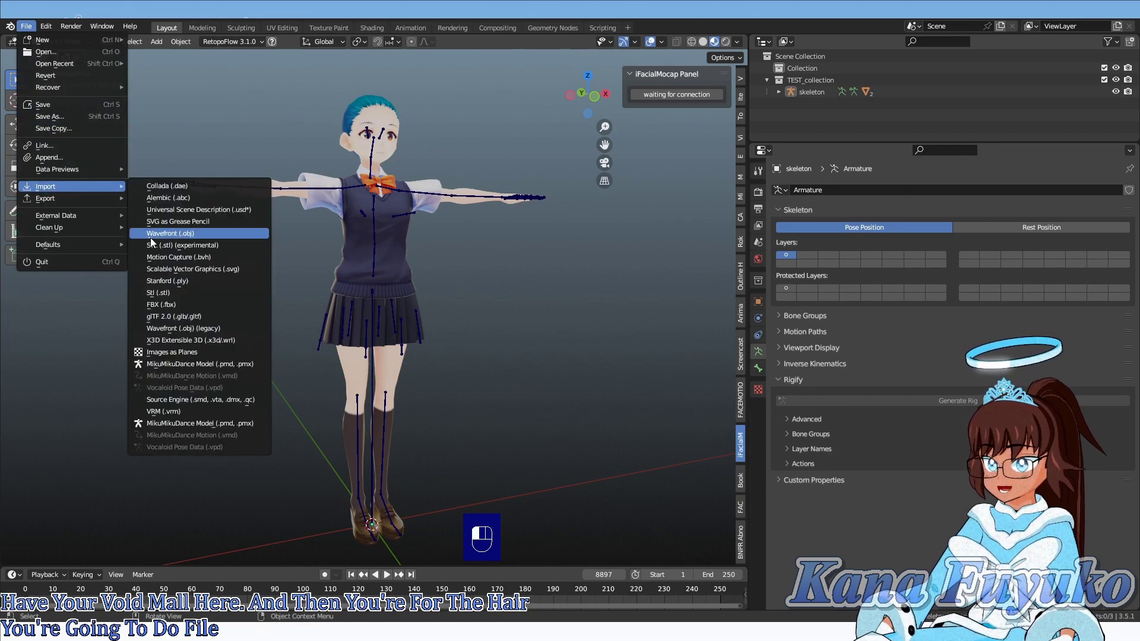
left_click(173, 309)
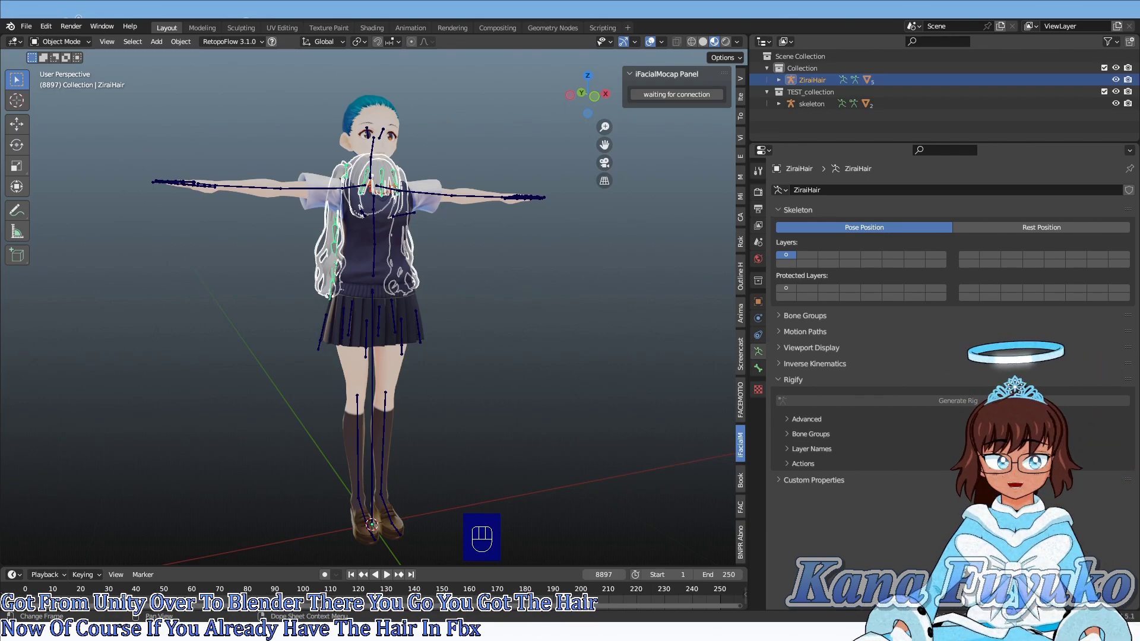
middle_click_drag(332, 279, 301, 281)
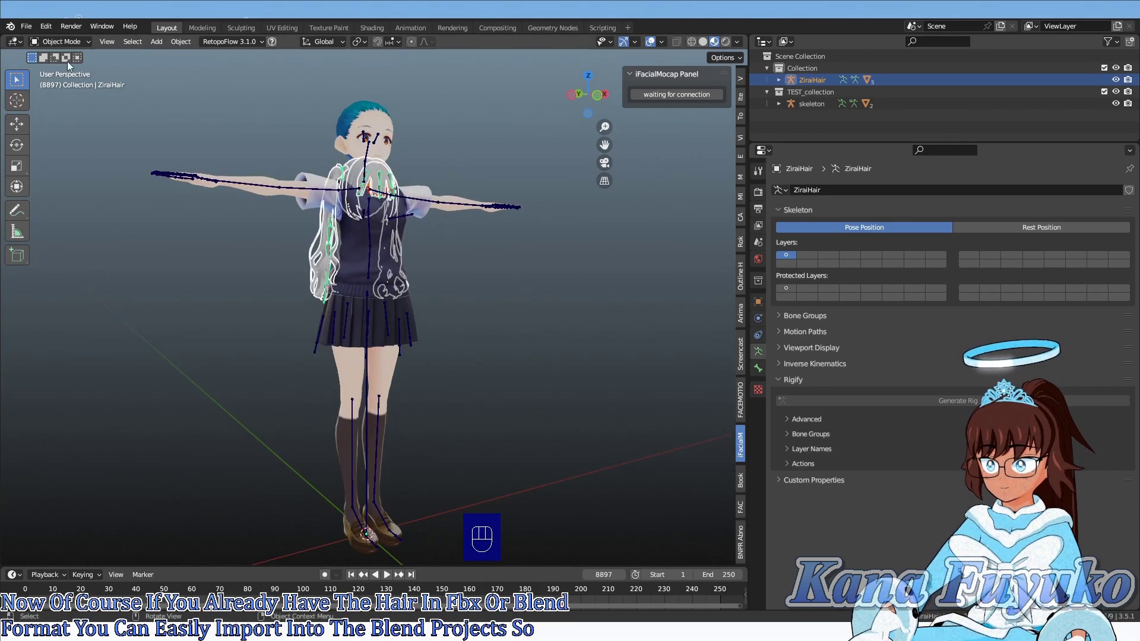
left_click(26, 26)
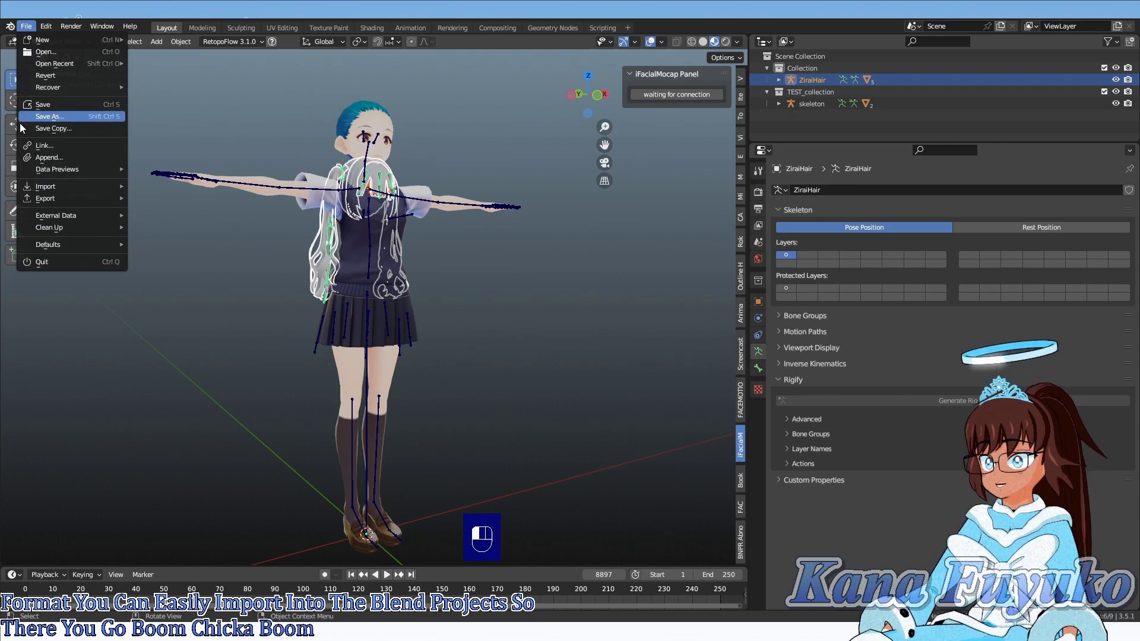
mouse_move(47, 186)
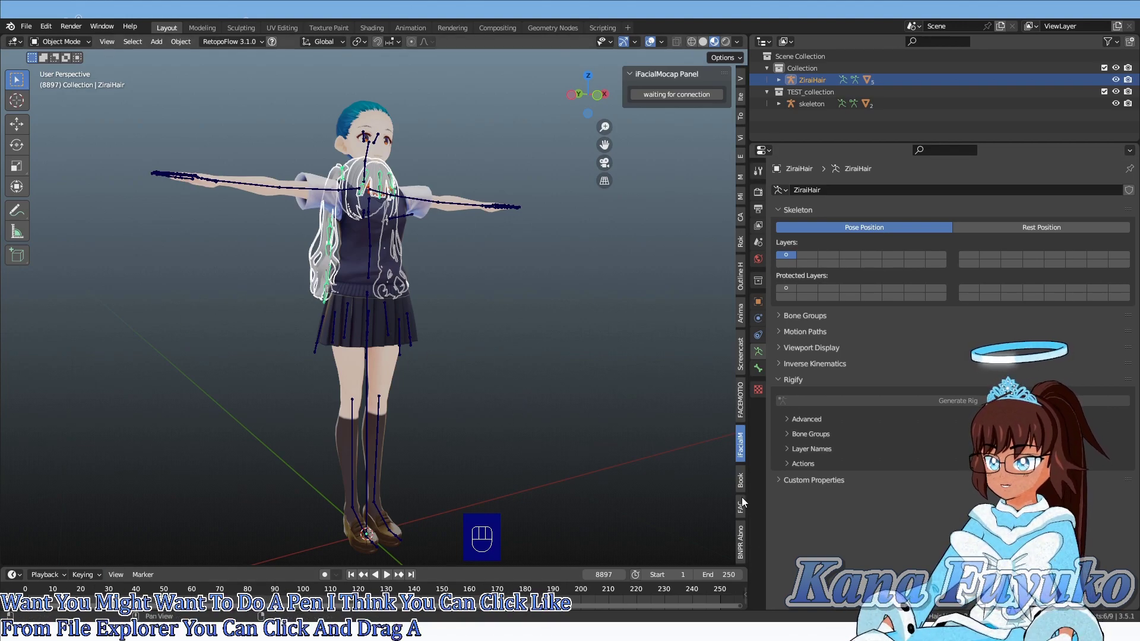
- Scale the ZiraiHair armature up uniformly by about 1.153 to raise the hair onto the character's head
middle_click_drag(487, 288, 463, 275)
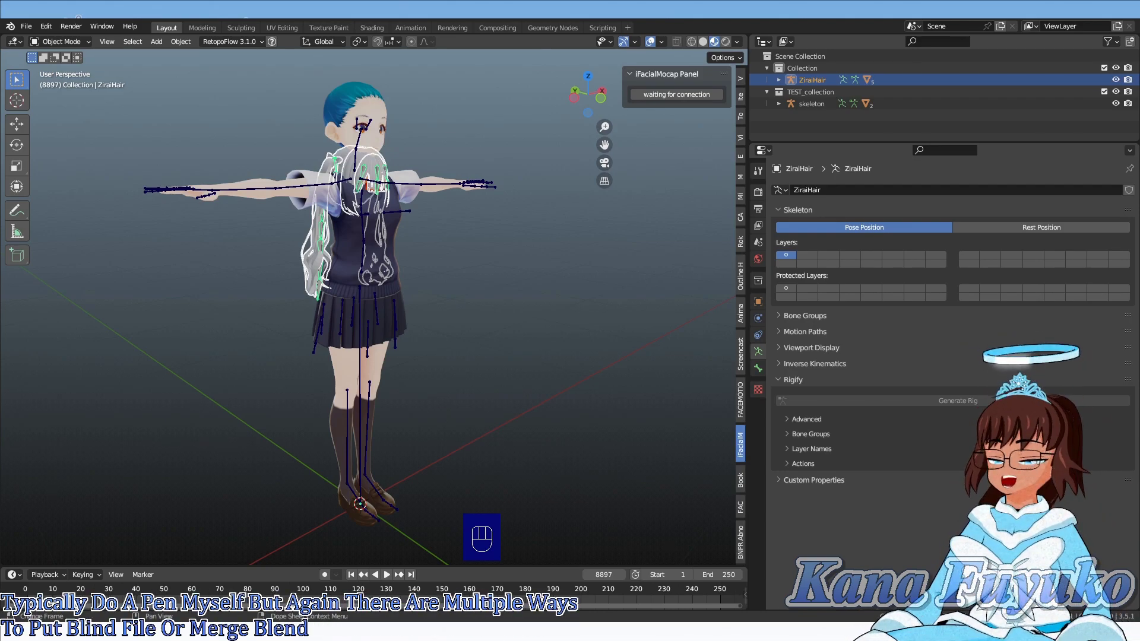
middle_click_drag(226, 261, 354, 257)
scroll(319, 240, "up", 3)
middle_click_drag(358, 211, 394, 301)
scroll(394, 301, "down", 3)
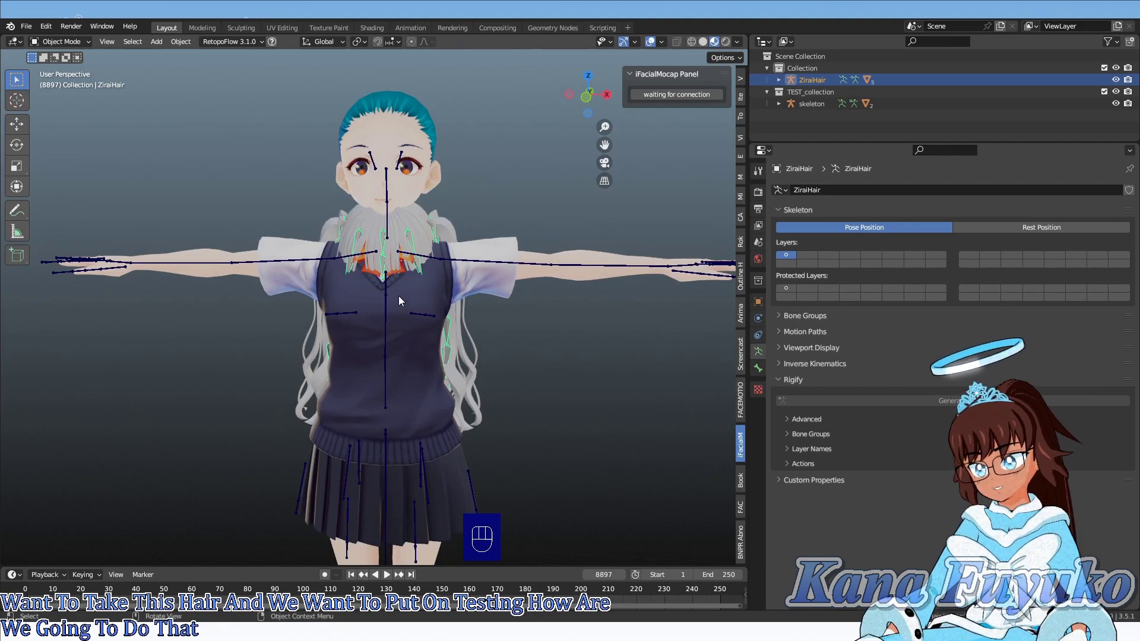
scroll(397, 295, "down", 2)
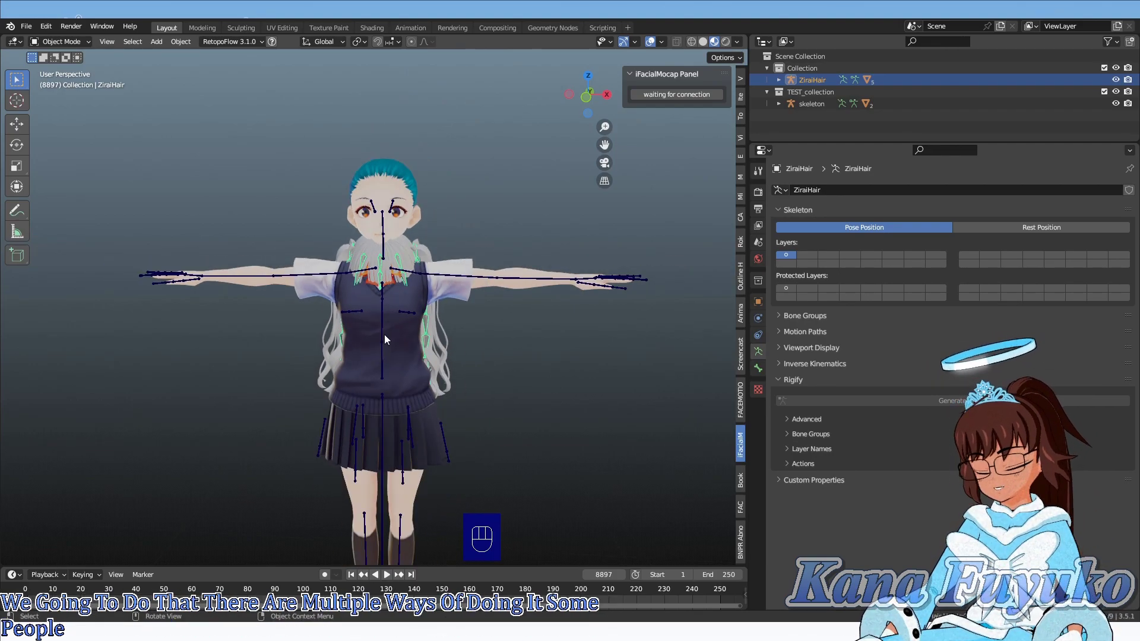
scroll(382, 337, "down", 2)
key("s")
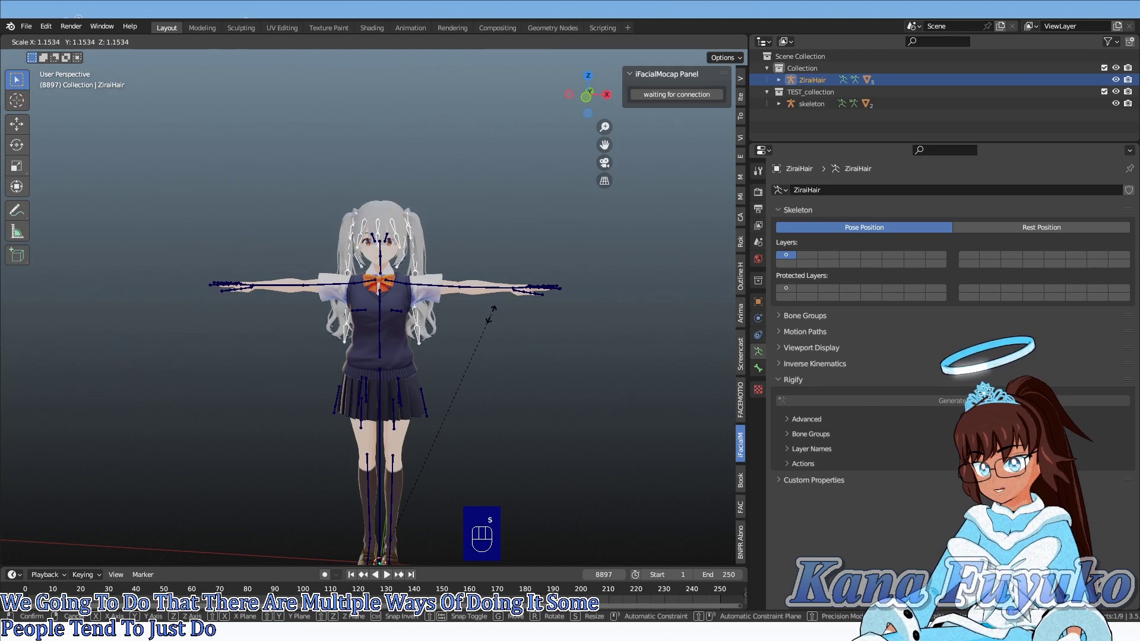
left_click(493, 307)
mouse_move(450, 309)
middle_mouse_down()
mouse_move(550, 309)
mouse_move(436, 297)
middle_mouse_up()
scroll(438, 290, "up", 4)
key("s")
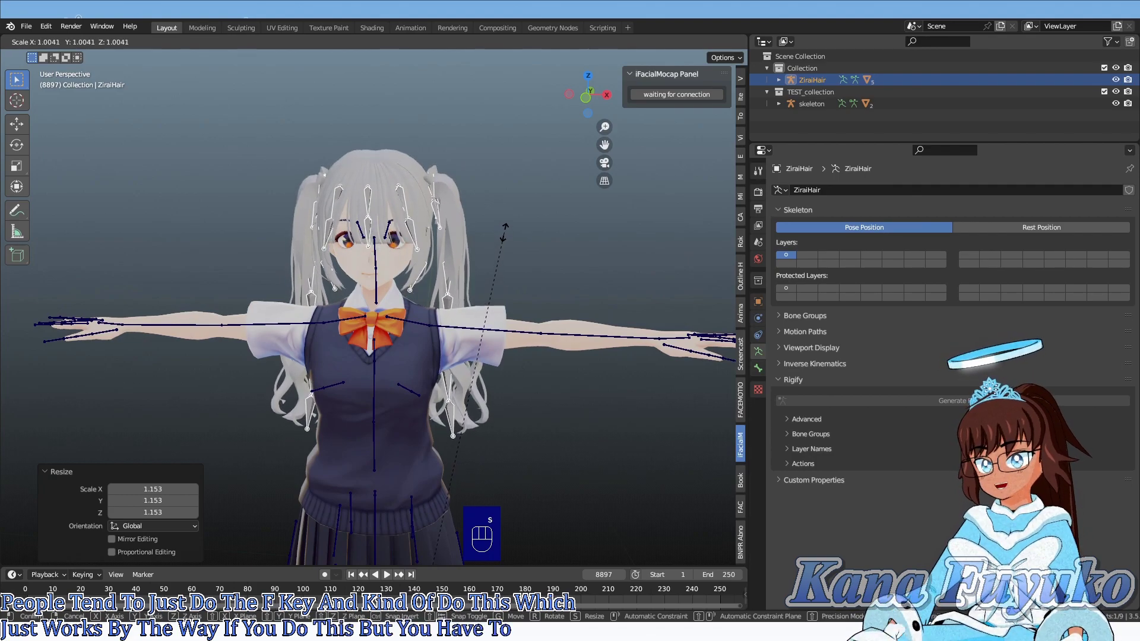
right_click(503, 233)
scroll(463, 268, "down", 3)
scroll(350, 260, "up", 5)
key("s")
key("s")
key("s")
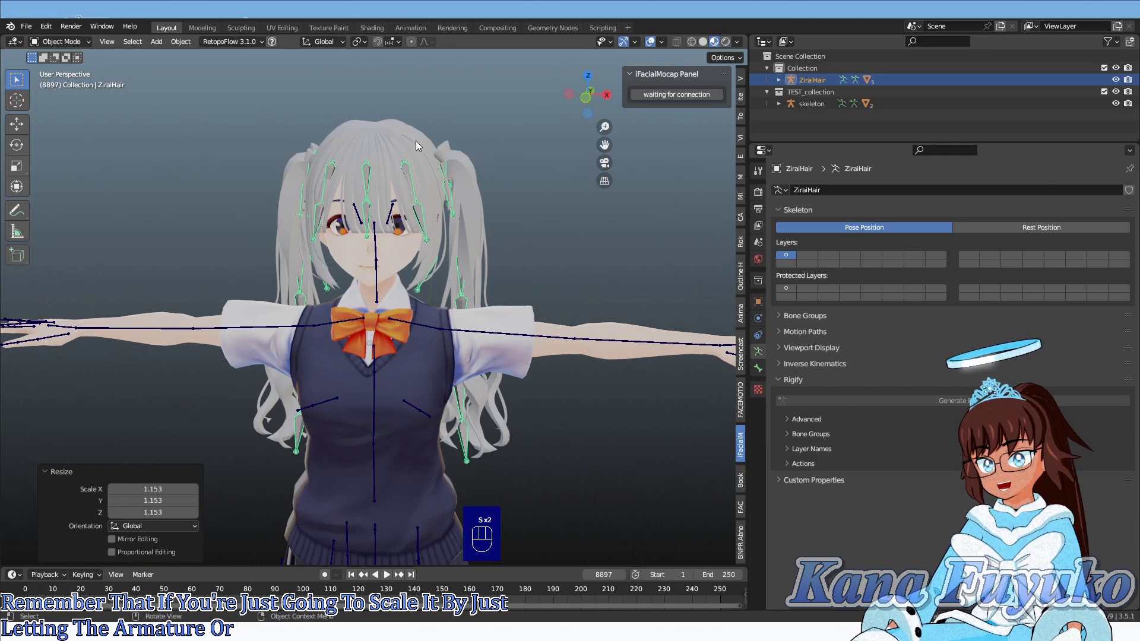
right_click(436, 191)
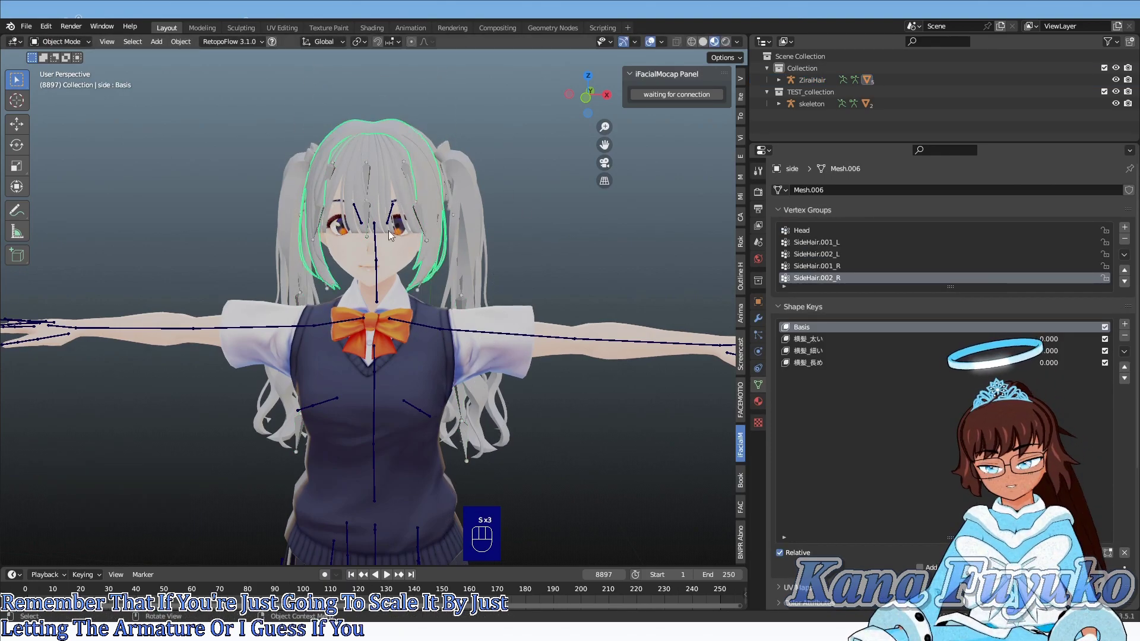
- Clear the location and scale of the ZiraiHair armature
left_click(368, 170)
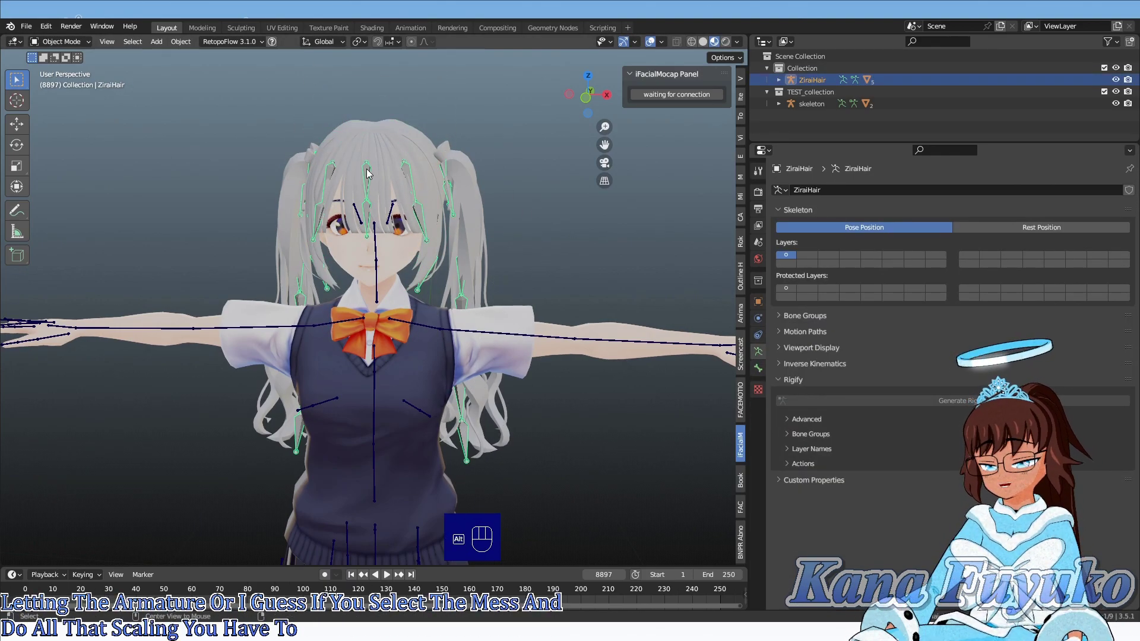
key("alt+s")
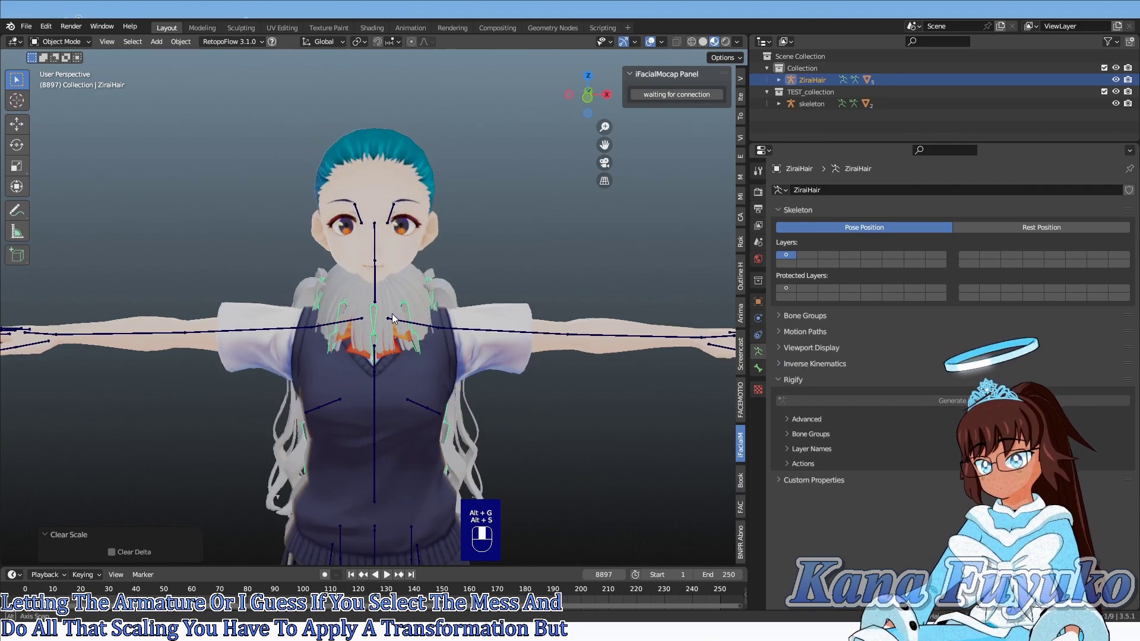
- Try to scale only the Ribbon and Twin hair meshes by about 1.158 without the armature, and clear their location and scale
middle_click_drag(354, 173, 454, 307)
left_click(335, 287)
scroll(333, 283, "up", 5)
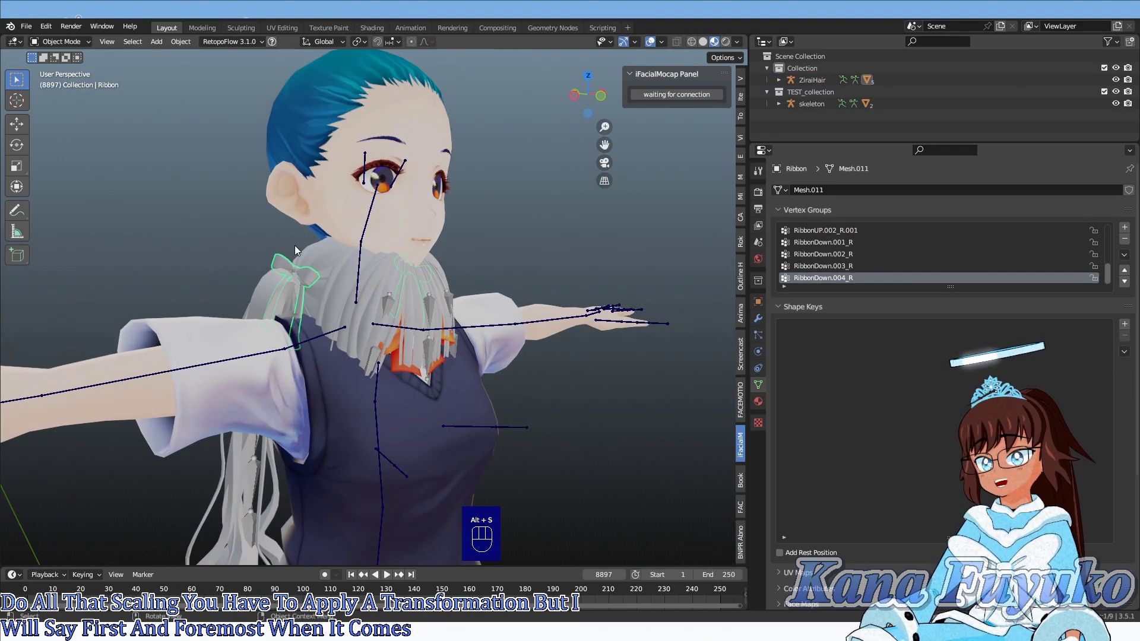
left_click(173, 271, "shift")
scroll(173, 270, "down", 4)
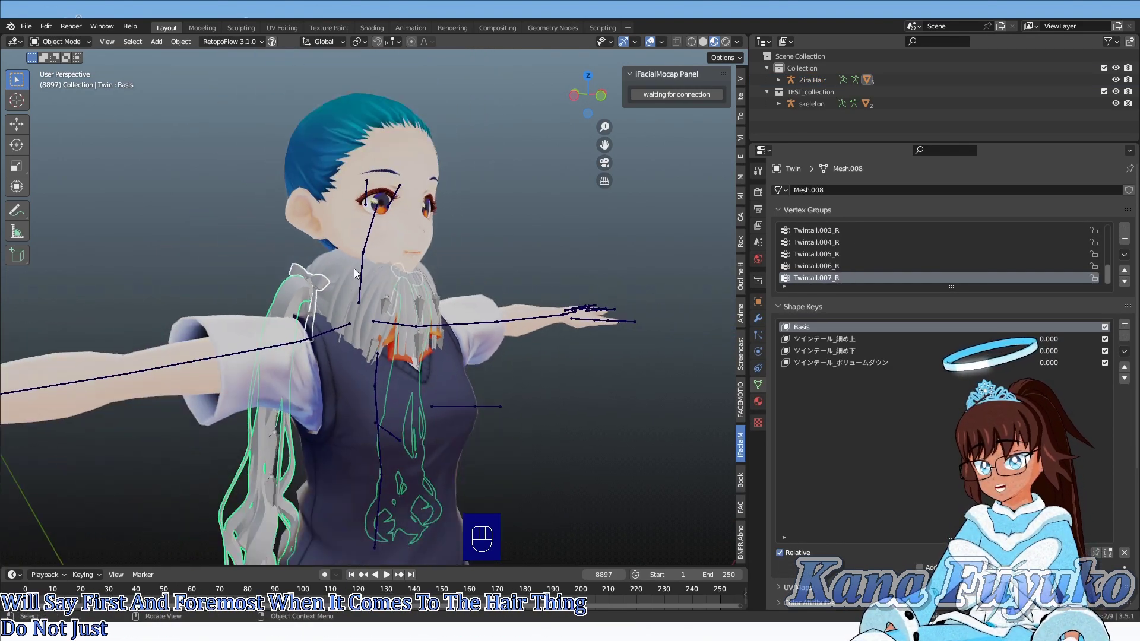
key("s")
left_click(398, 300)
scroll(398, 300, "up", 4)
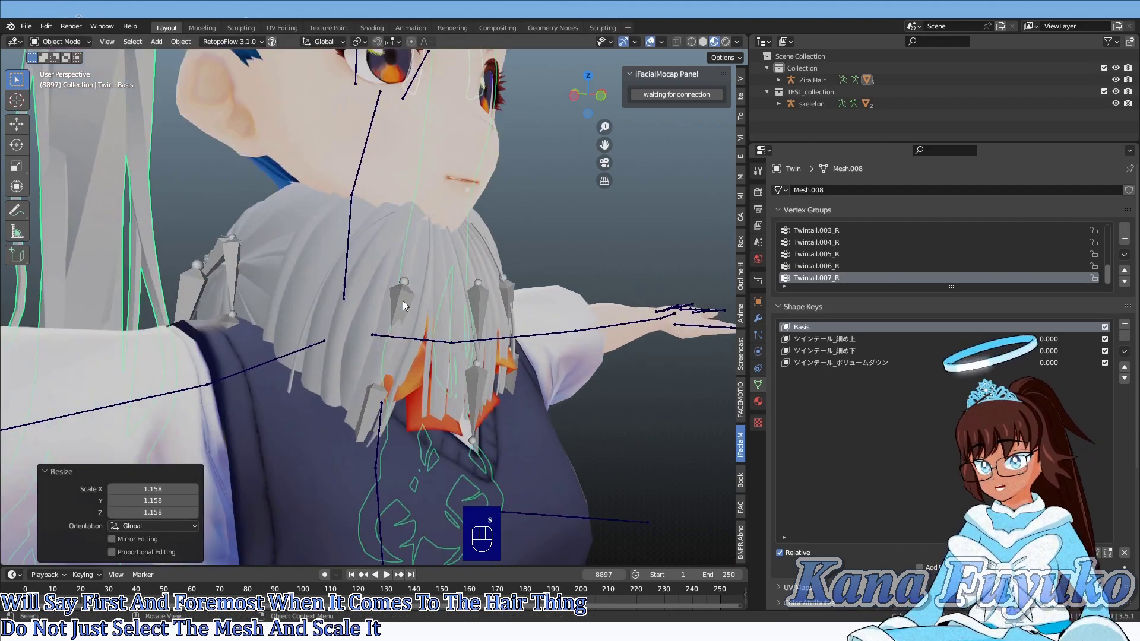
key("alt+g")
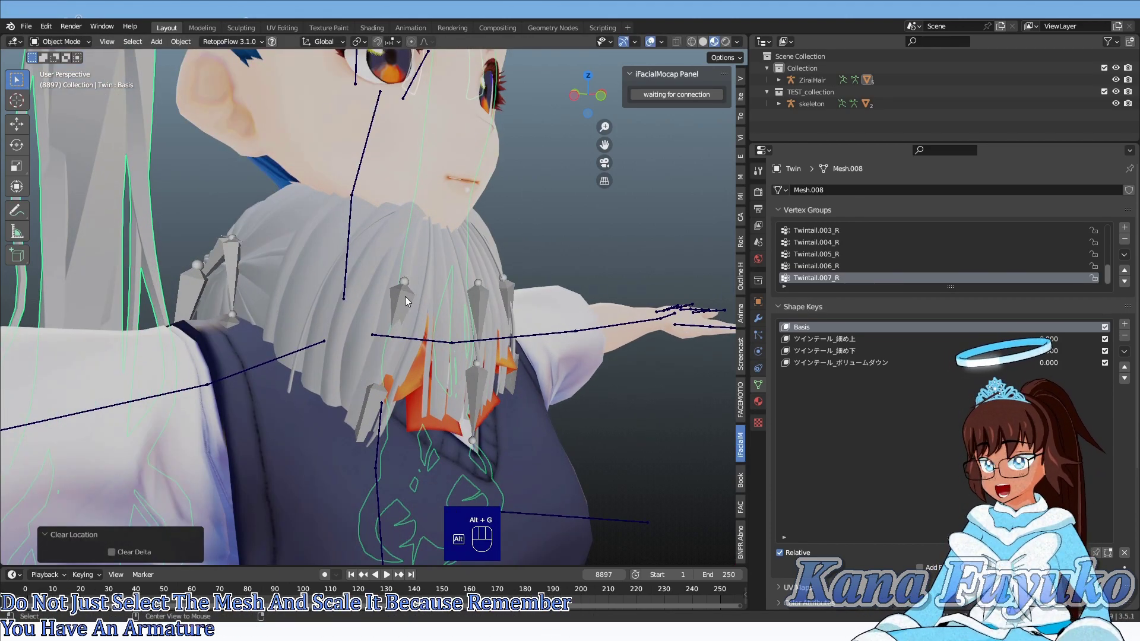
key("alt+s")
- Scale the ZiraiHair armature up uniformly by about 1.146 so the hair sits on the character's head
left_click(405, 297)
scroll(405, 296, "down", 4)
key("s")
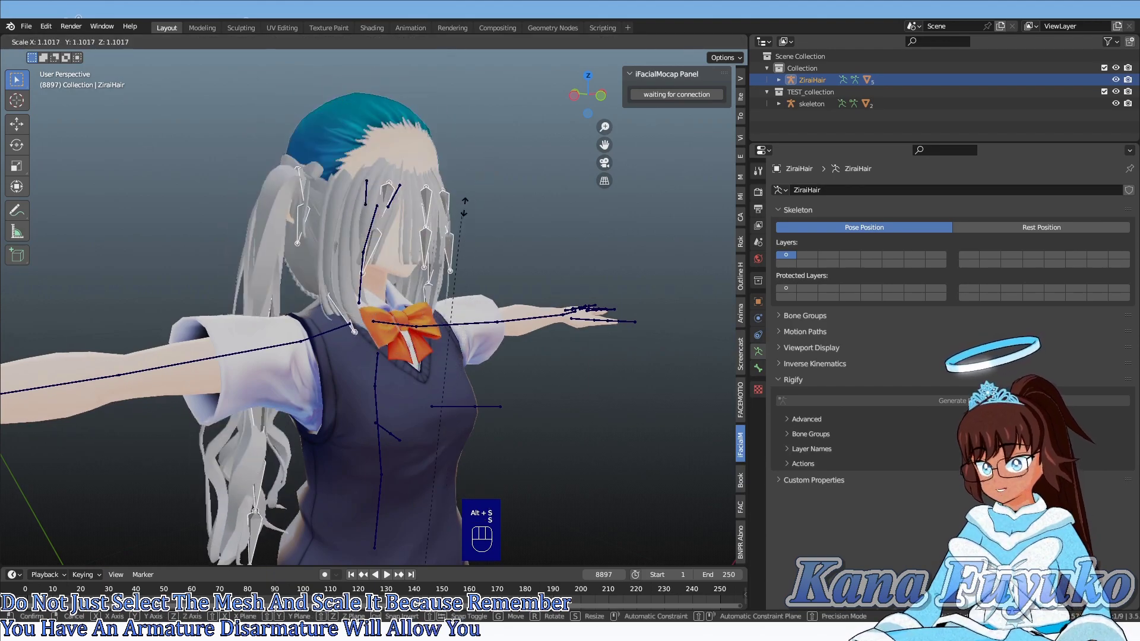
left_click(410, 303)
middle_click_drag(410, 303, 367, 181)
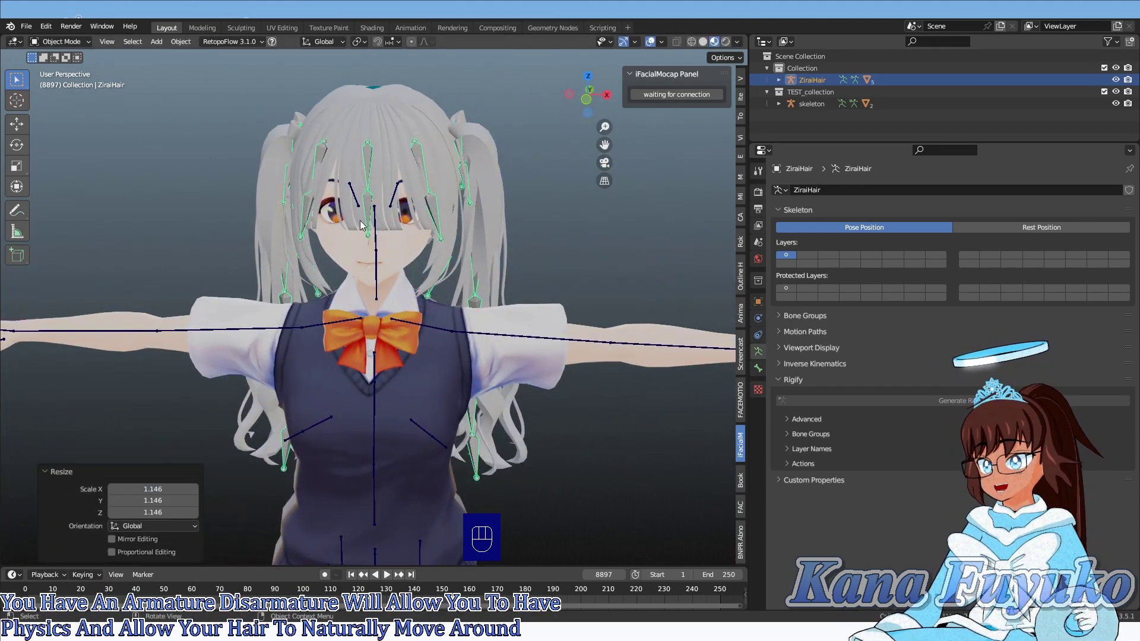
scroll(371, 214, "up", 3)
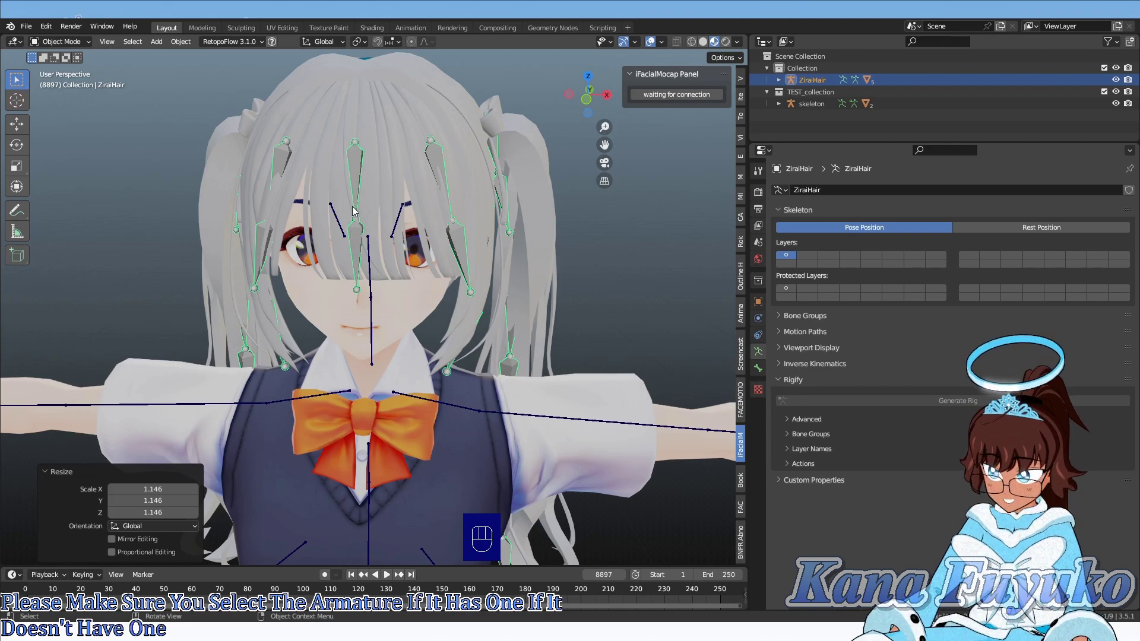
scroll(356, 225, "down", 4)
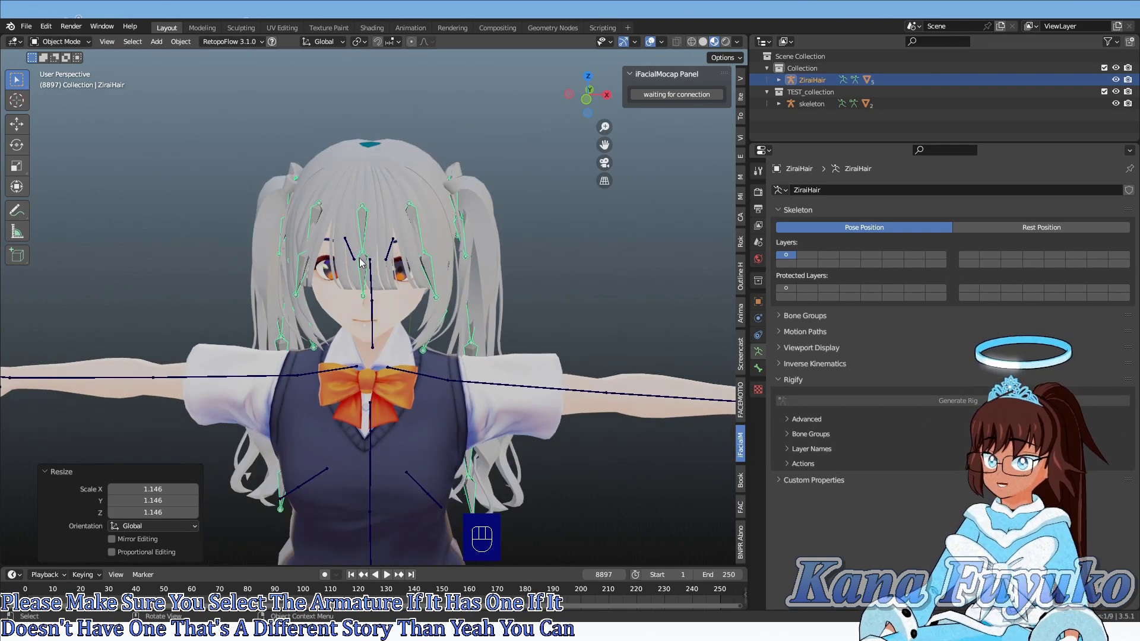
- Enlarge the ZiraiHair armature slightly more, by a uniform factor of about 1.004
key("s")
left_click(426, 252)
middle_click_drag(348, 251, 389, 240)
key("s")
right_click(489, 237)
- Move the ZiraiHair armature about 0.0095 m along the global Y axis, towards the back of the head
middle_click_drag(505, 251, 578, 334)
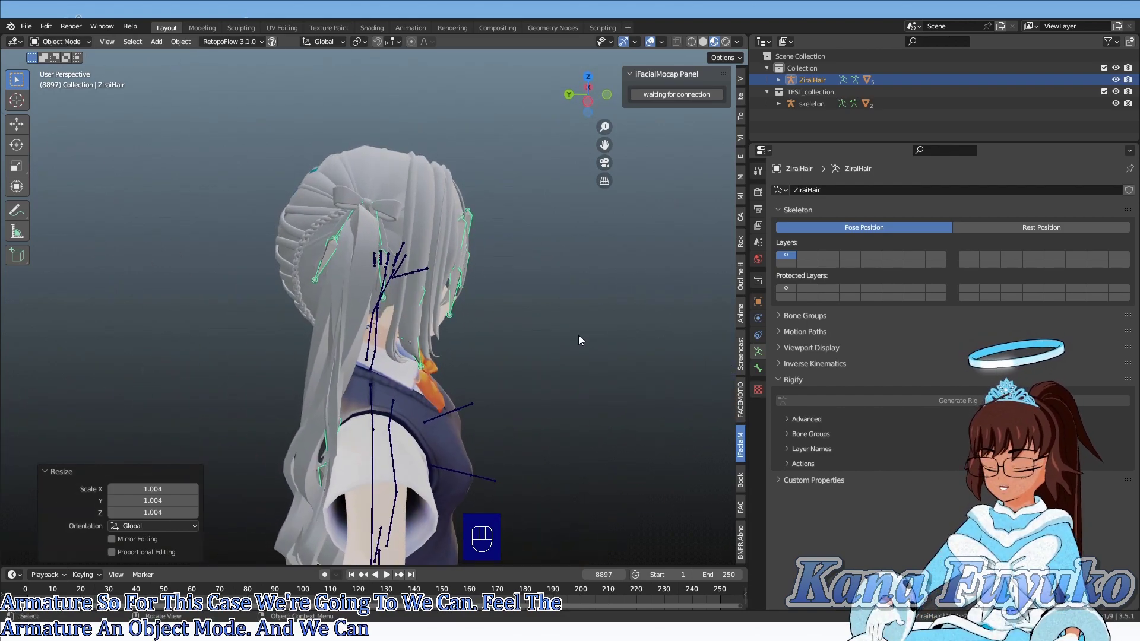
key("g")
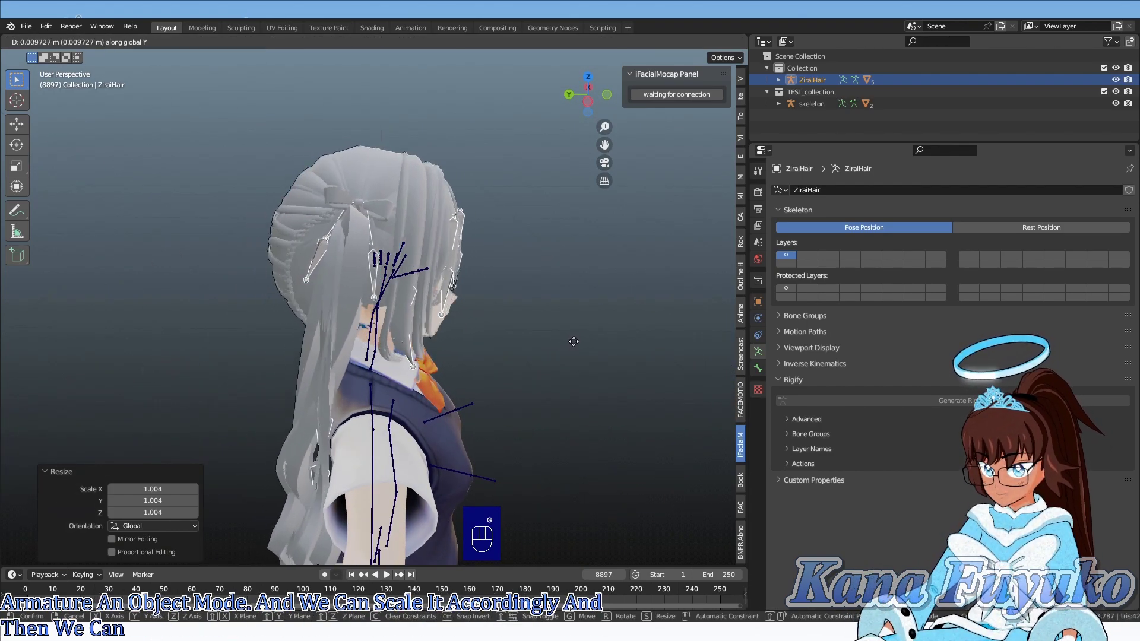
left_click(575, 348)
middle_click_drag(574, 349, 364, 315)
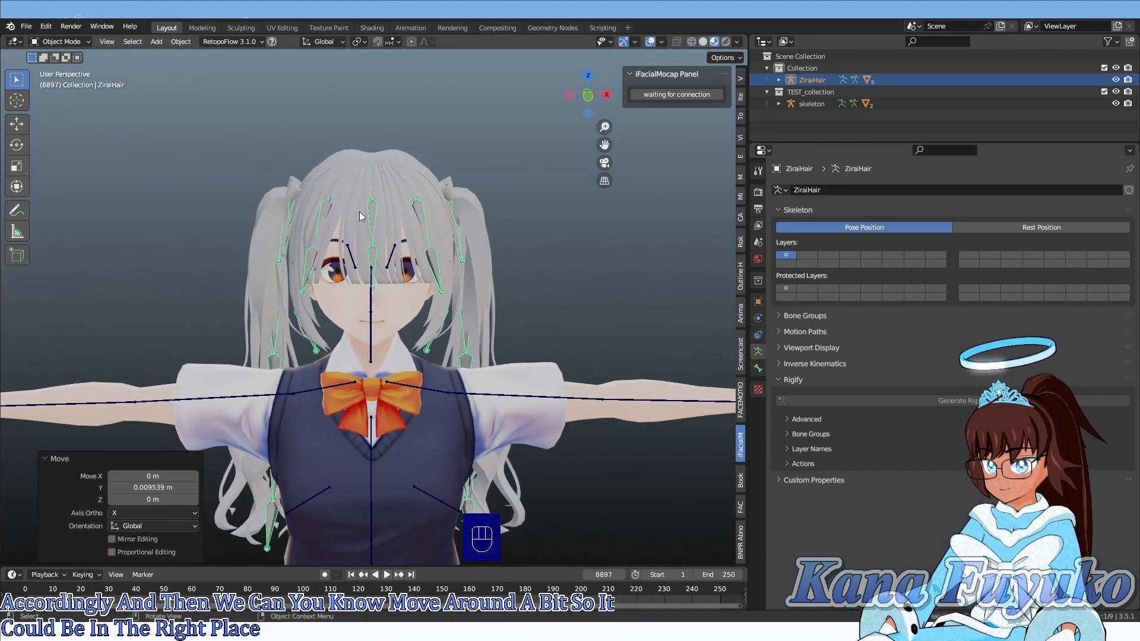
- Select the ZiraiHair armature together with all its child hair meshes and apply all transforms
left_click(778, 80)
left_click_drag(818, 143, 818, 228)
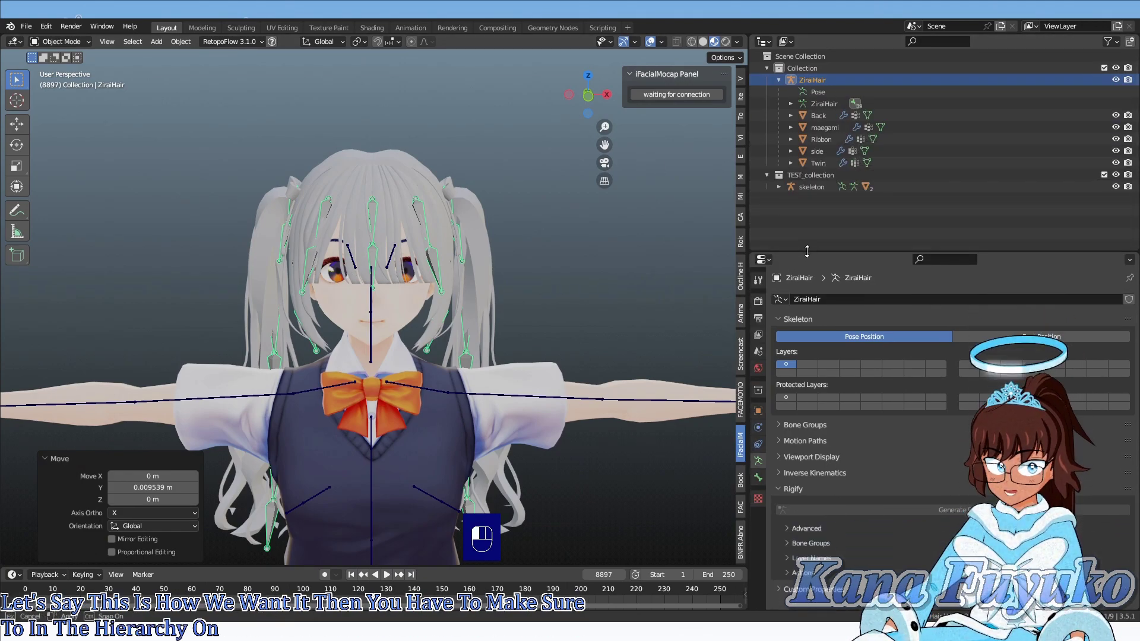
key("shift+bracketright")
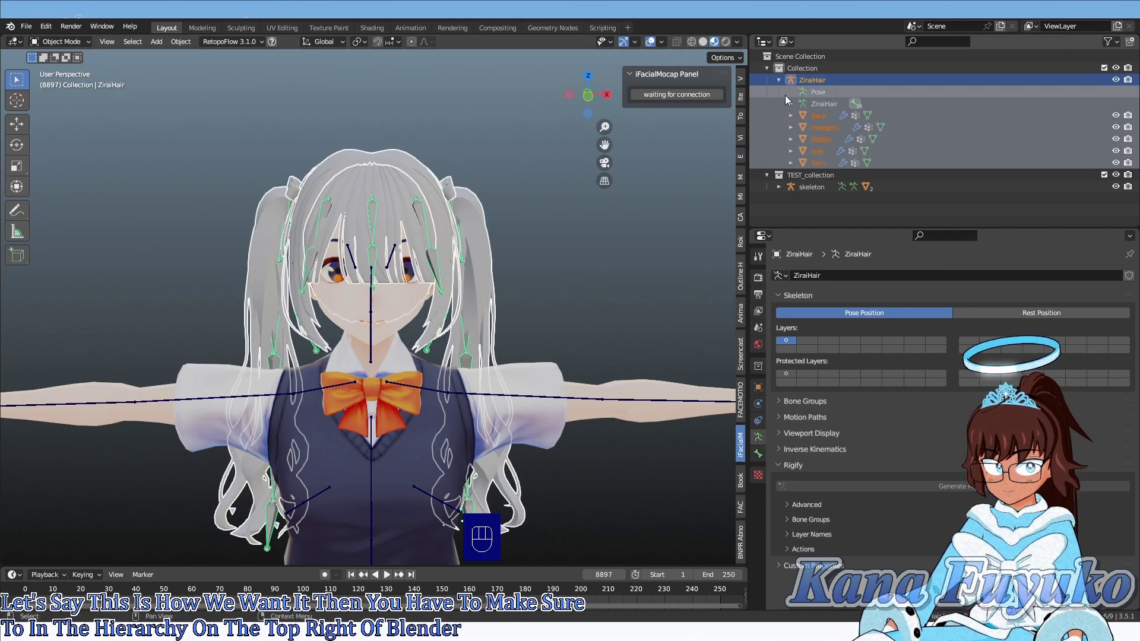
left_click(181, 42)
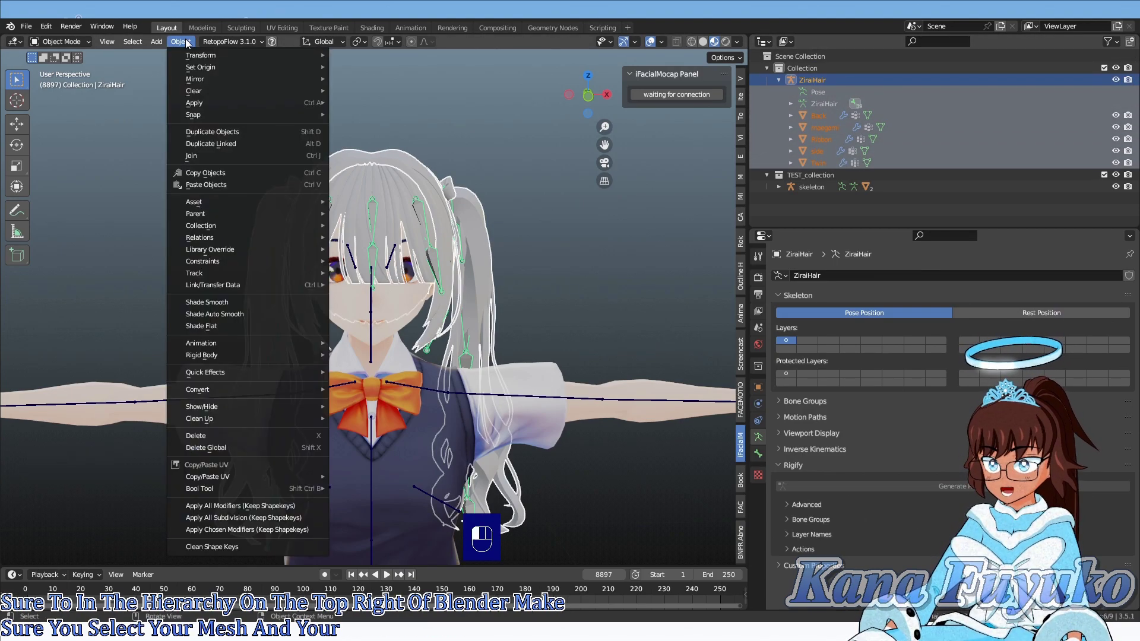
mouse_move(197, 106)
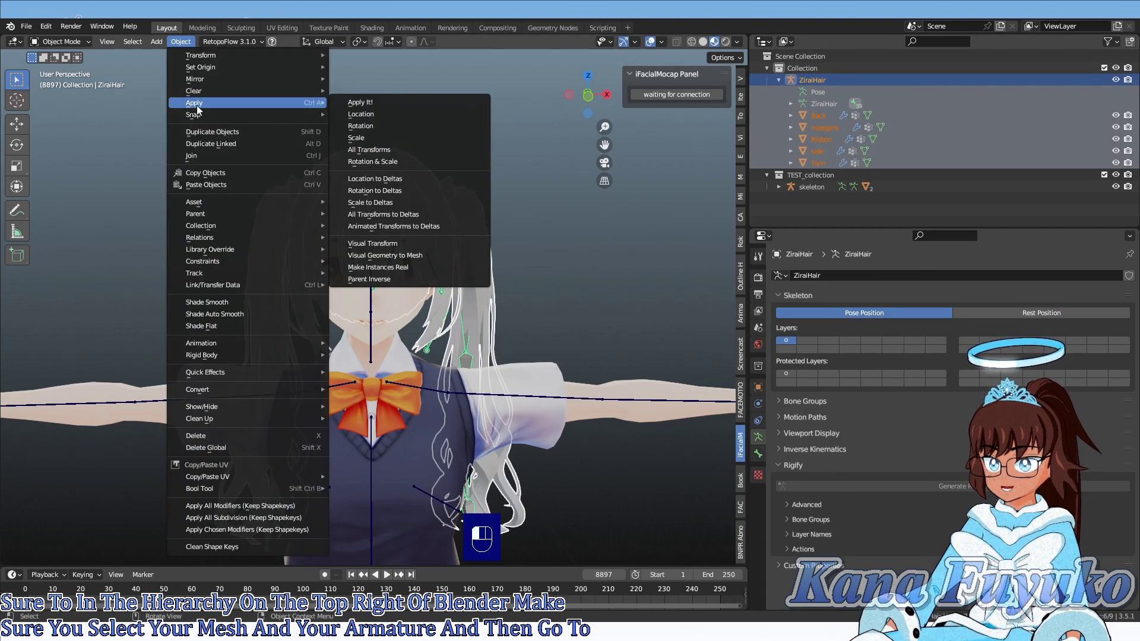
left_click(382, 151)
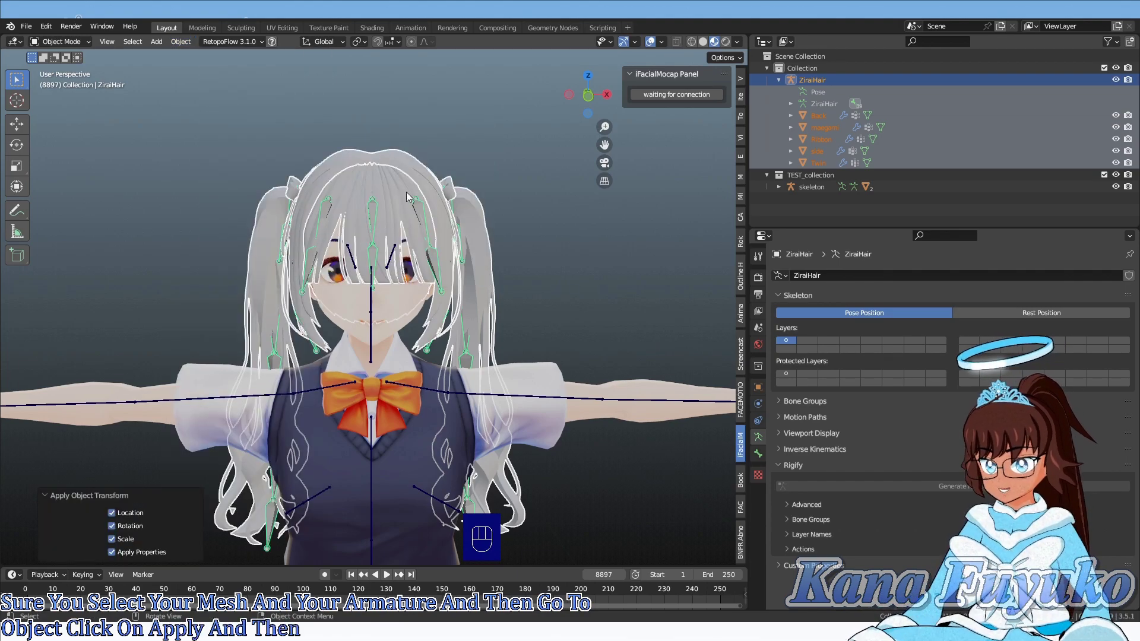
- Select only the ZiraiHair armature and examine the fitted hair from the front and side for clipping with the arms and body
left_click(372, 206)
middle_click_drag(373, 205, 343, 229)
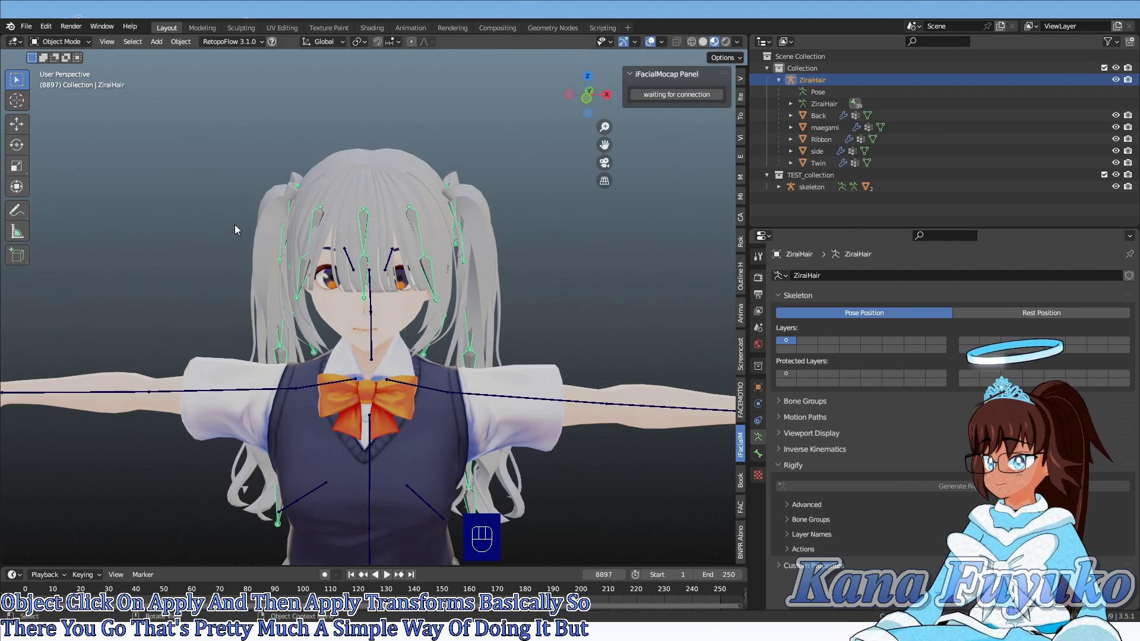
middle_click_drag(235, 229, 354, 295)
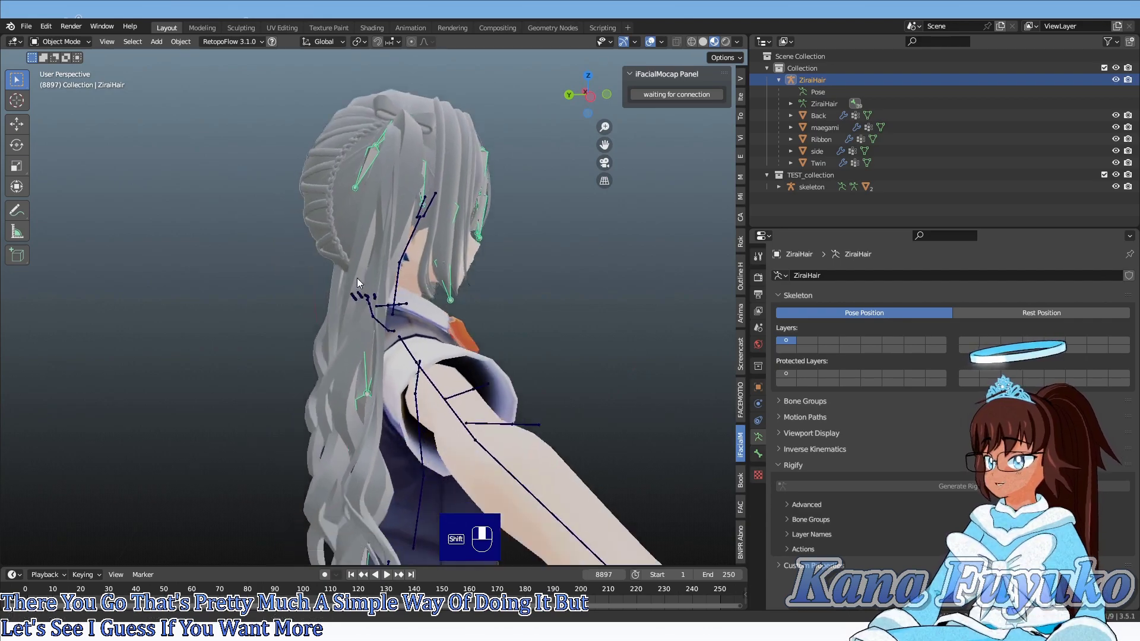
scroll(353, 295, "up", 5)
middle_click_drag(312, 447, 401, 257)
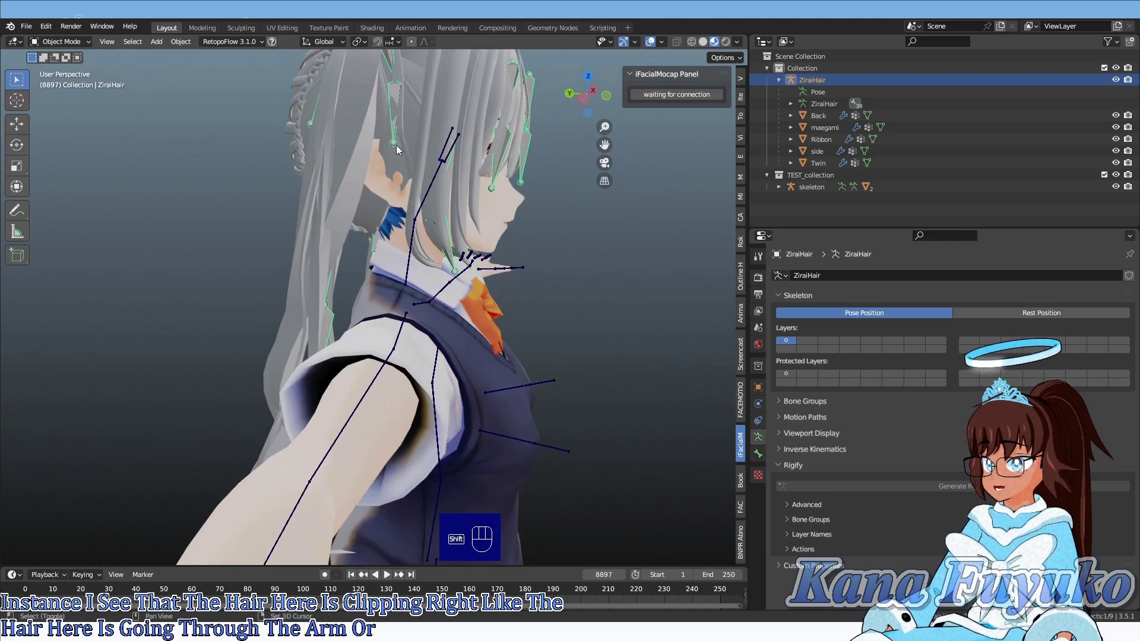
middle_click_drag(397, 143, 369, 216, "shift")
scroll(249, 165, "down", 3)
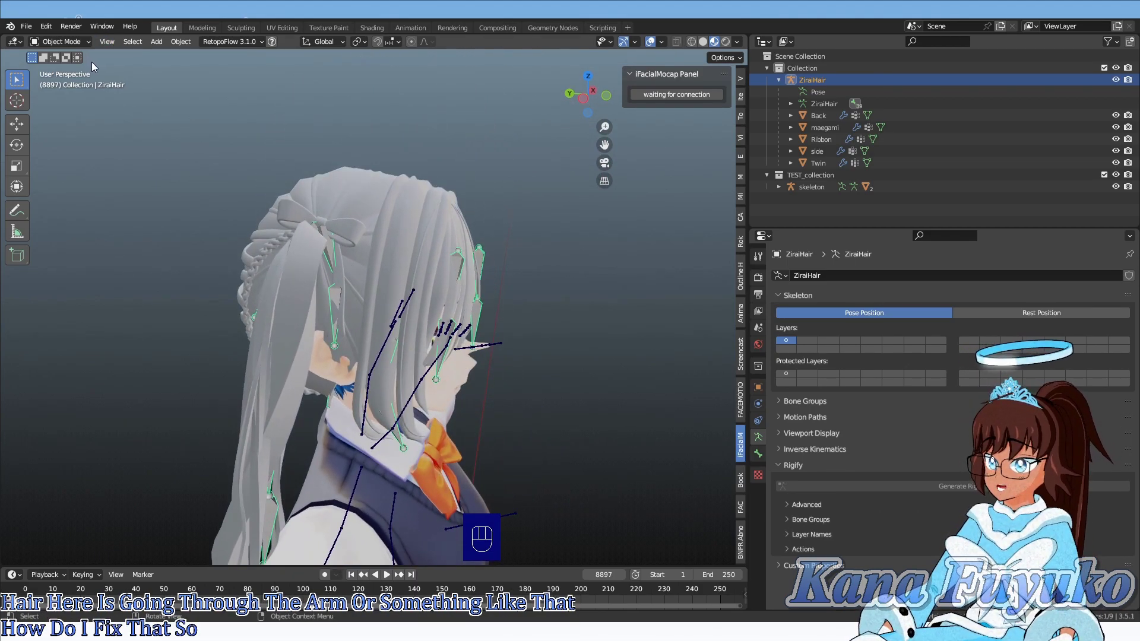
- Select the ZiraiHair armature and switch it to Pose Mode
middle_click_drag(243, 315, 331, 268)
left_click(365, 266)
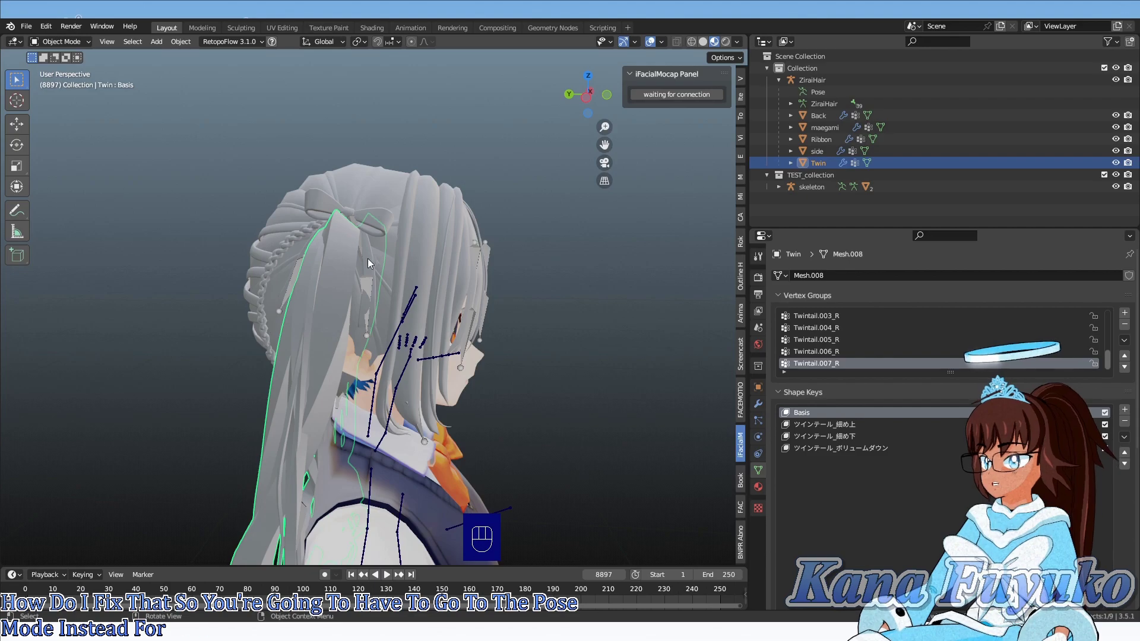
left_click(290, 284)
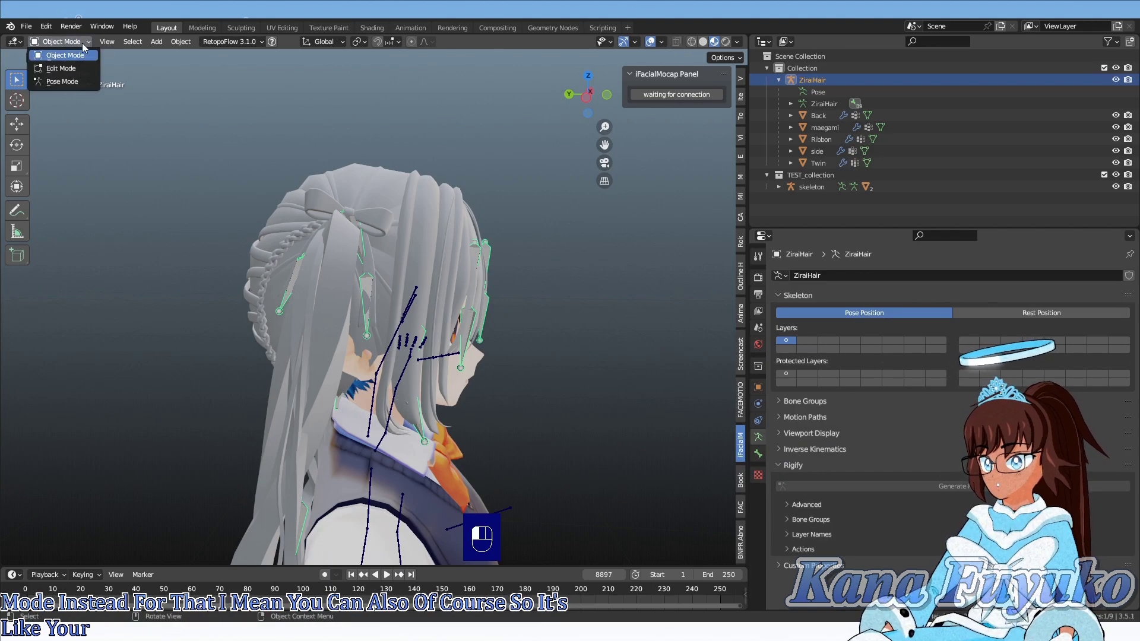
left_click(63, 81)
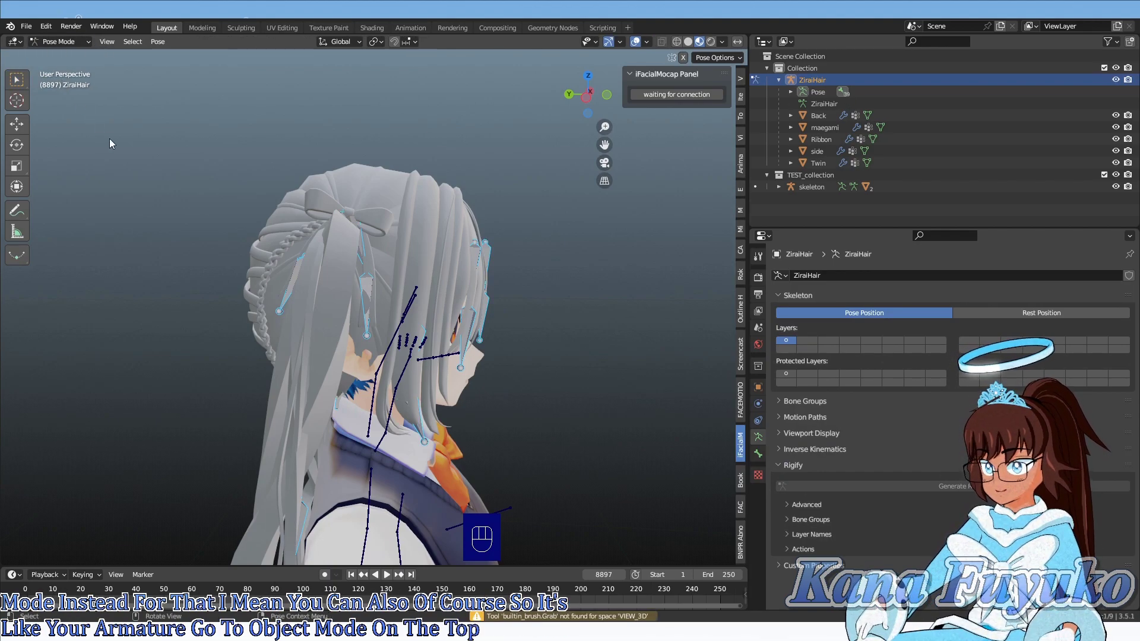
- View the model from the left orthographic side in wireframe shading, close in on the hair bones
key("ctrl+KP_3")
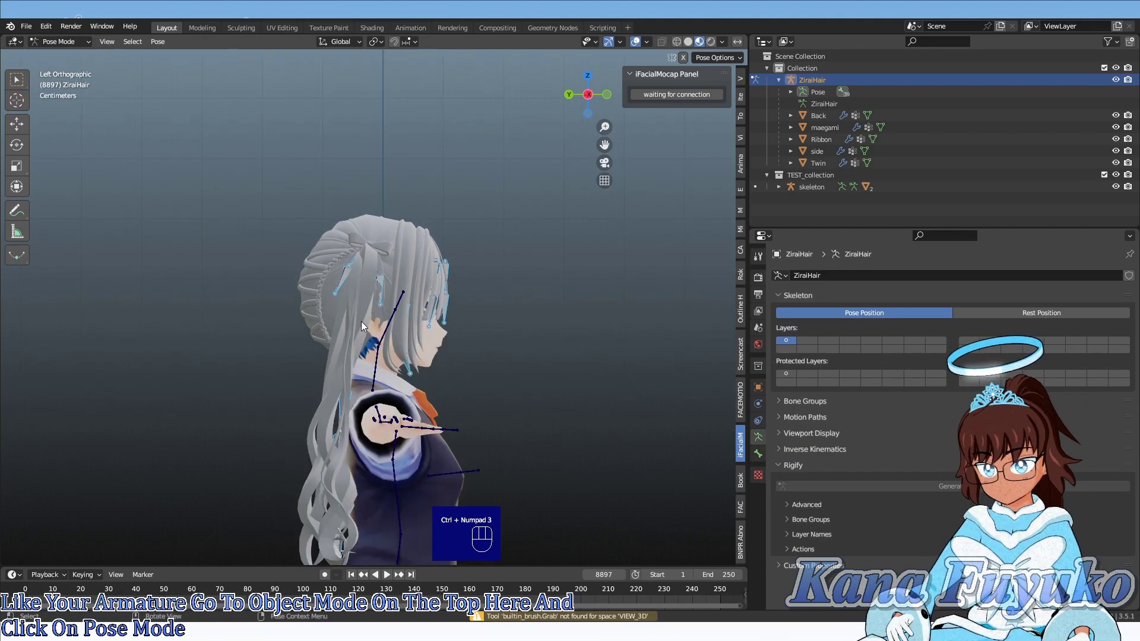
key("z")
left_click(283, 320)
scroll(295, 300, "up", 8)
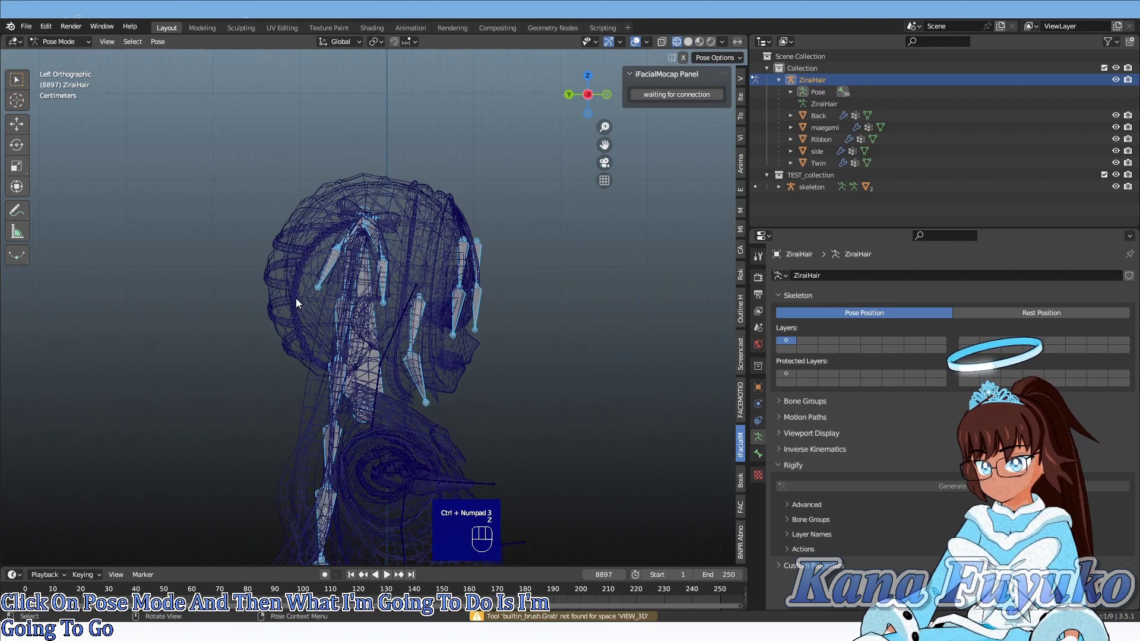
key("g")
right_click(299, 192)
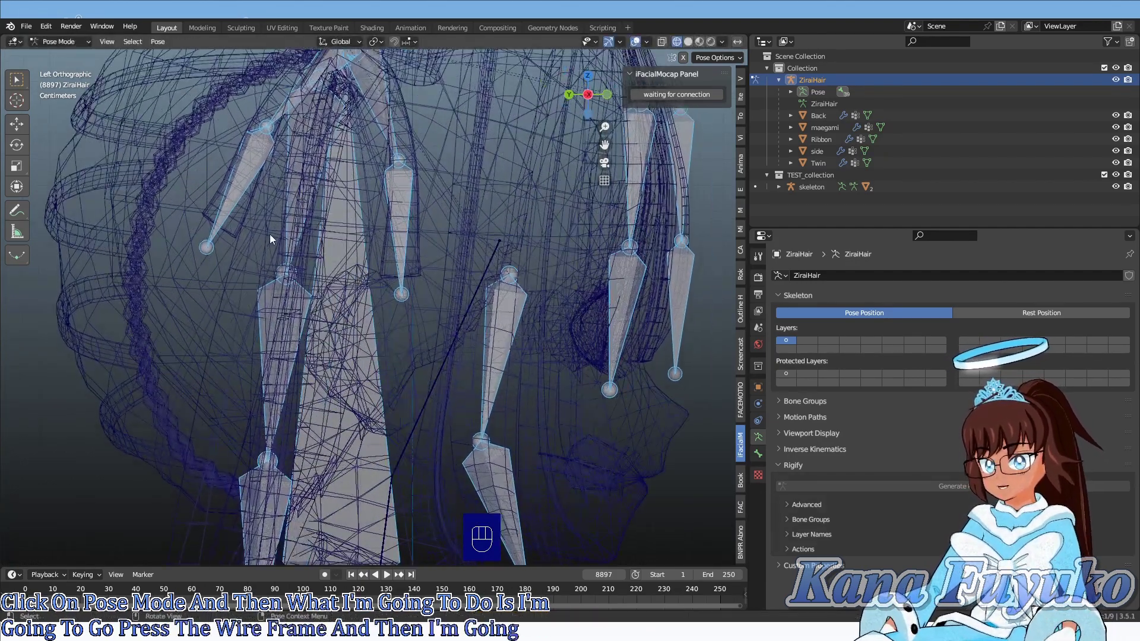
- Rotate the upper twin-tail bones by about 7.64° in the side view so the ponytails swing back from the arms
left_click(232, 260)
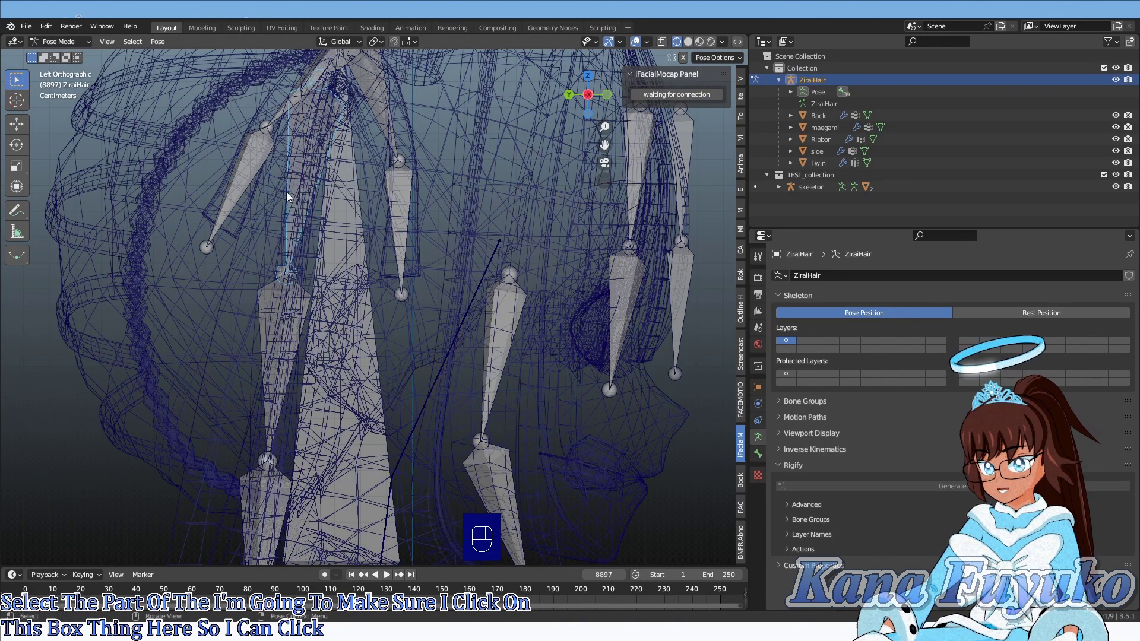
scroll(309, 178, "down", 3)
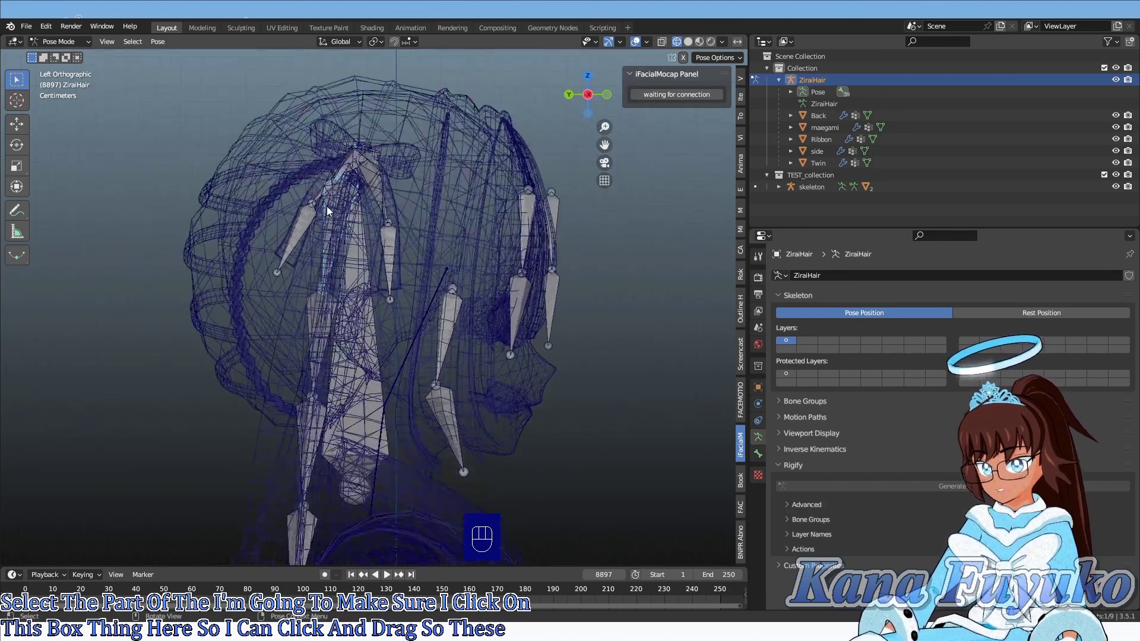
scroll(329, 211, "down", 3)
key("r")
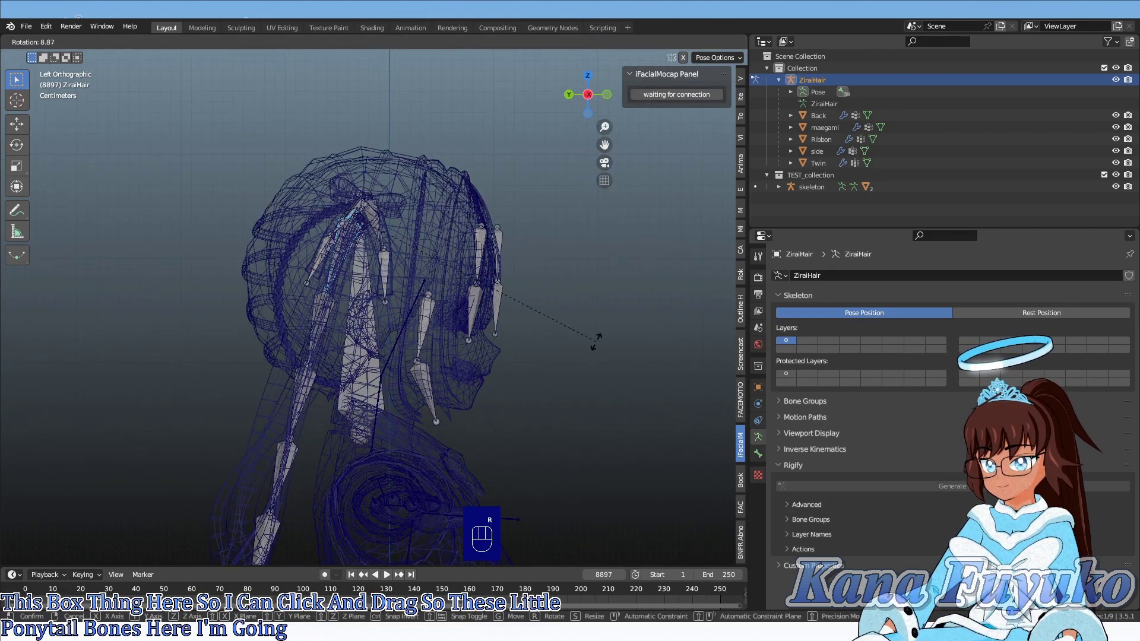
left_click(531, 354)
scroll(492, 264, "down", 4, "shift")
middle_click_drag(454, 290, 434, 361)
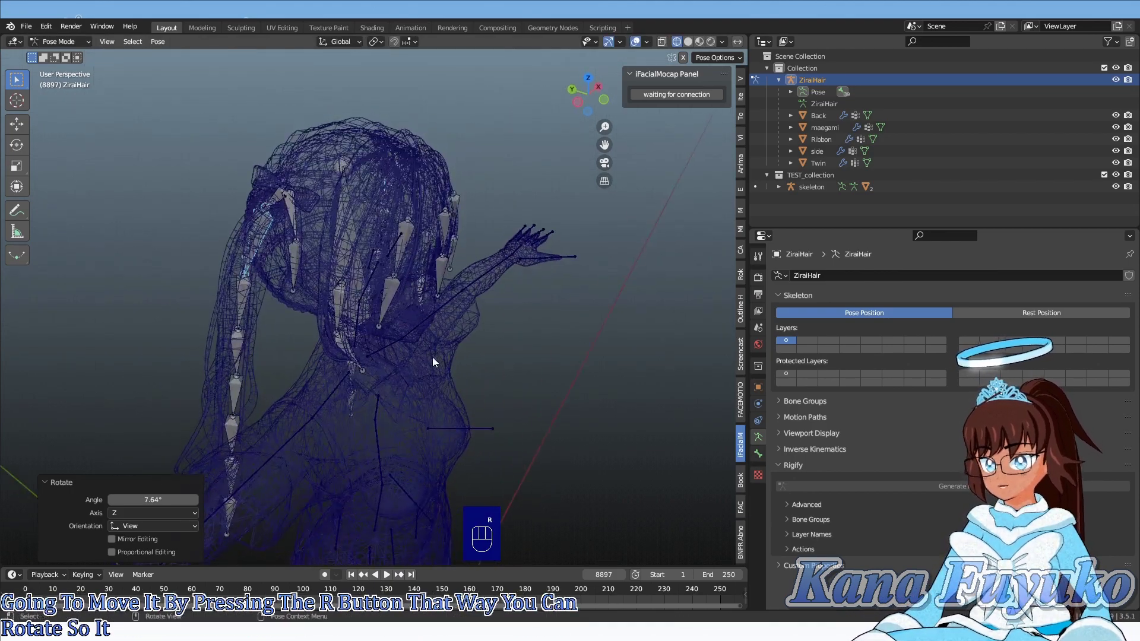
middle_click_drag(317, 372, 329, 402)
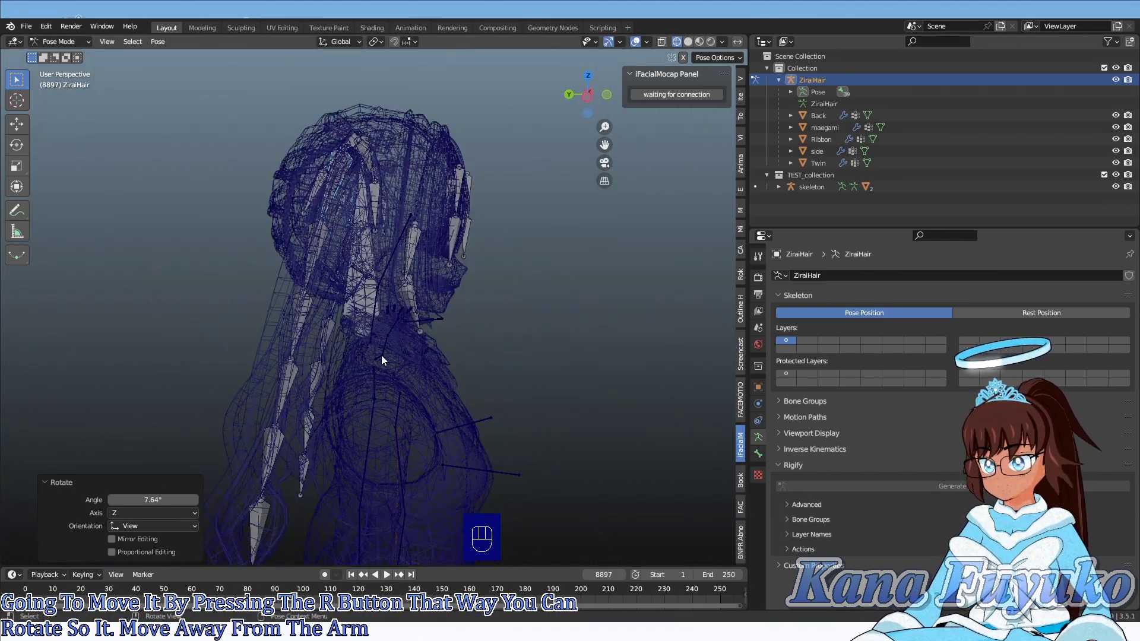
middle_click_drag(256, 218, 276, 198)
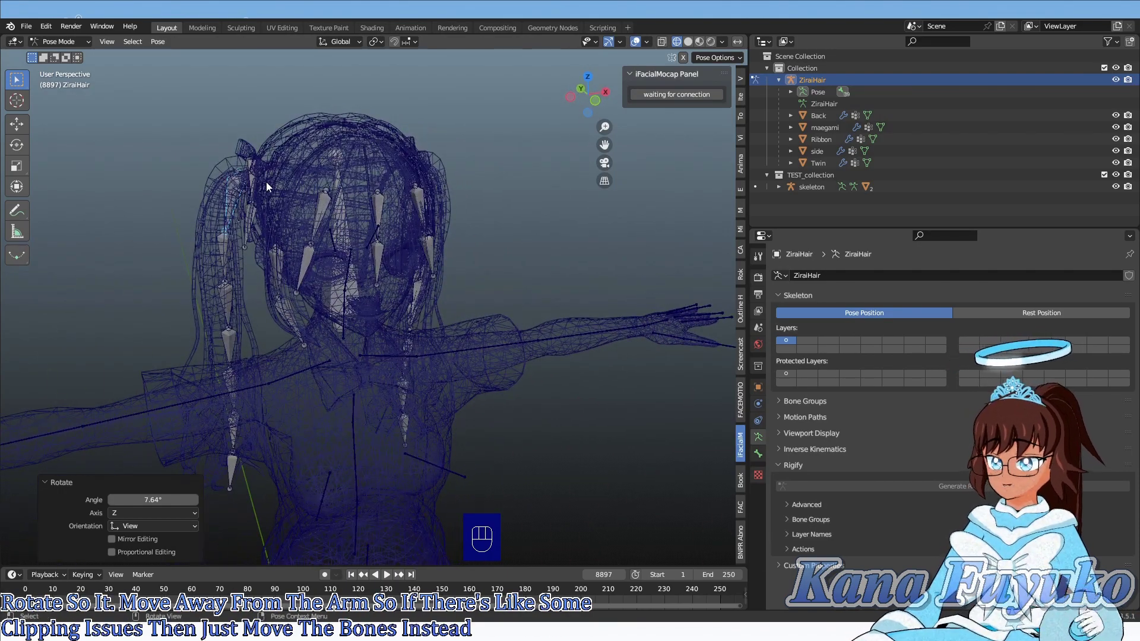
middle_click_drag(315, 249, 358, 319)
mouse_move(364, 218)
middle_mouse_down()
mouse_move(357, 206)
mouse_move(301, 200)
middle_mouse_up()
- Select the character's upper right fringe bone and switch the viewport to solid shading
left_click(303, 200)
key("z")
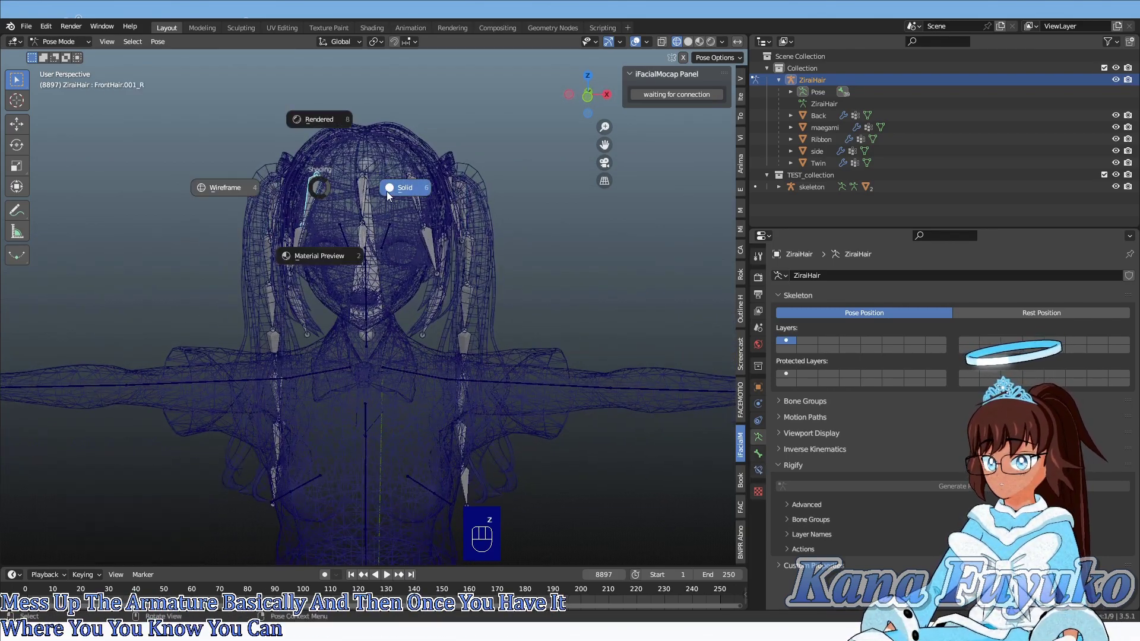
left_click(386, 191)
- Try shrinking the three upper fringe bones to about half size, and clear their scale, location and rotation
left_click(403, 195, "shift")
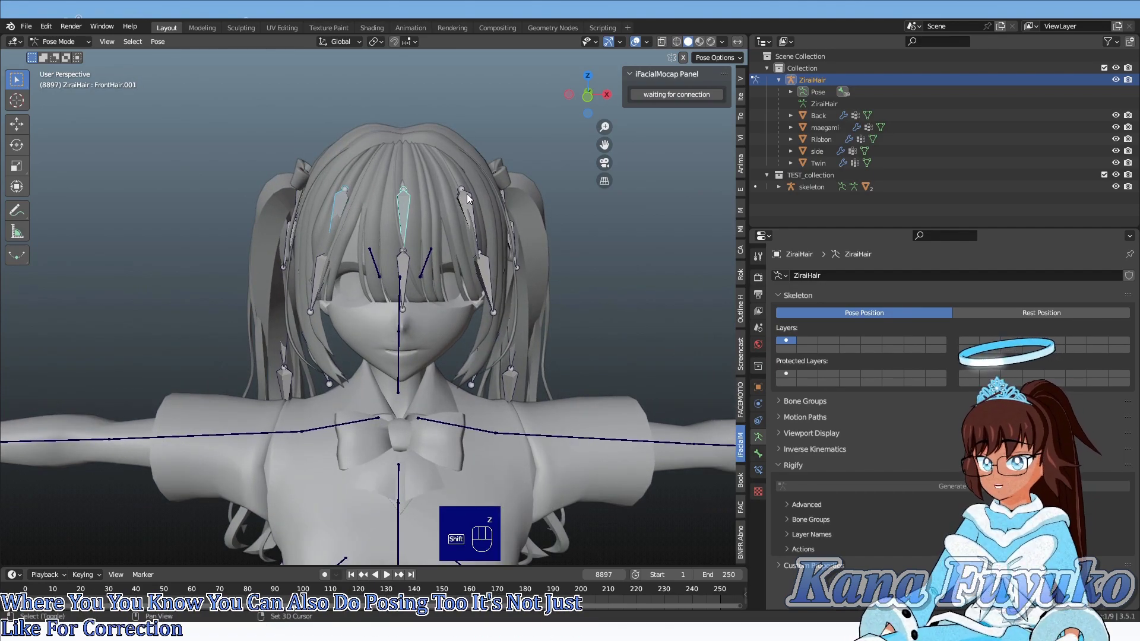
left_click(466, 194, "shift")
key("s")
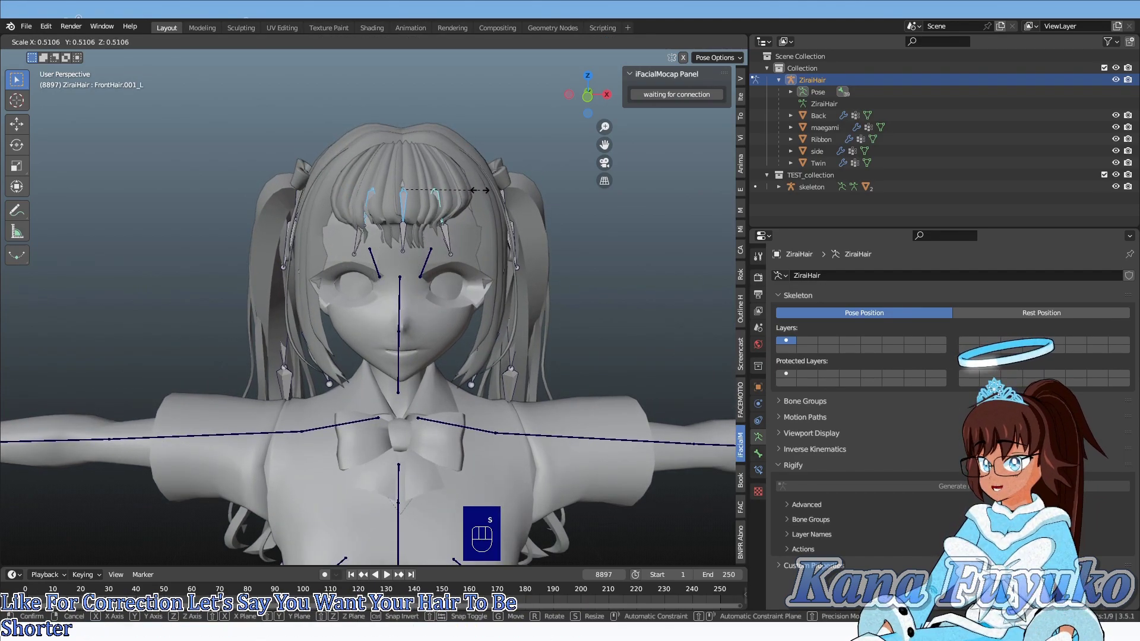
left_click(480, 190)
key("alt+s")
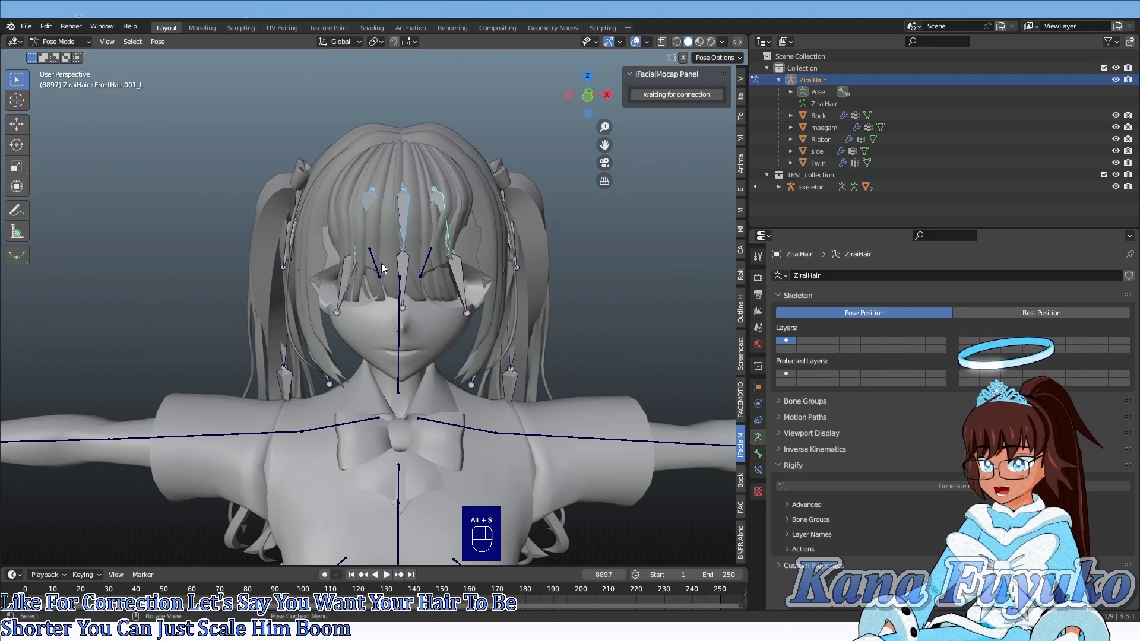
key("alt+g")
key("alt+r")
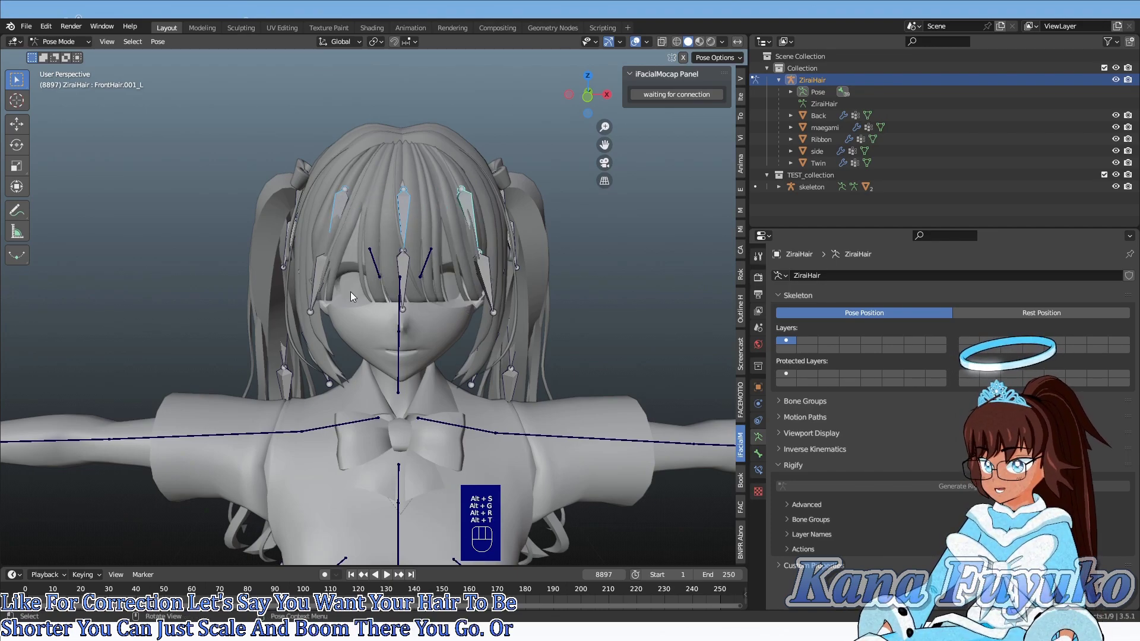
key("alt+t")
- In the front view, scale the upper central fringe bone to 0.771 and rotate it slightly toward the character's left eye
left_click(411, 213)
key("KP_1")
scroll(420, 218, "up", 3)
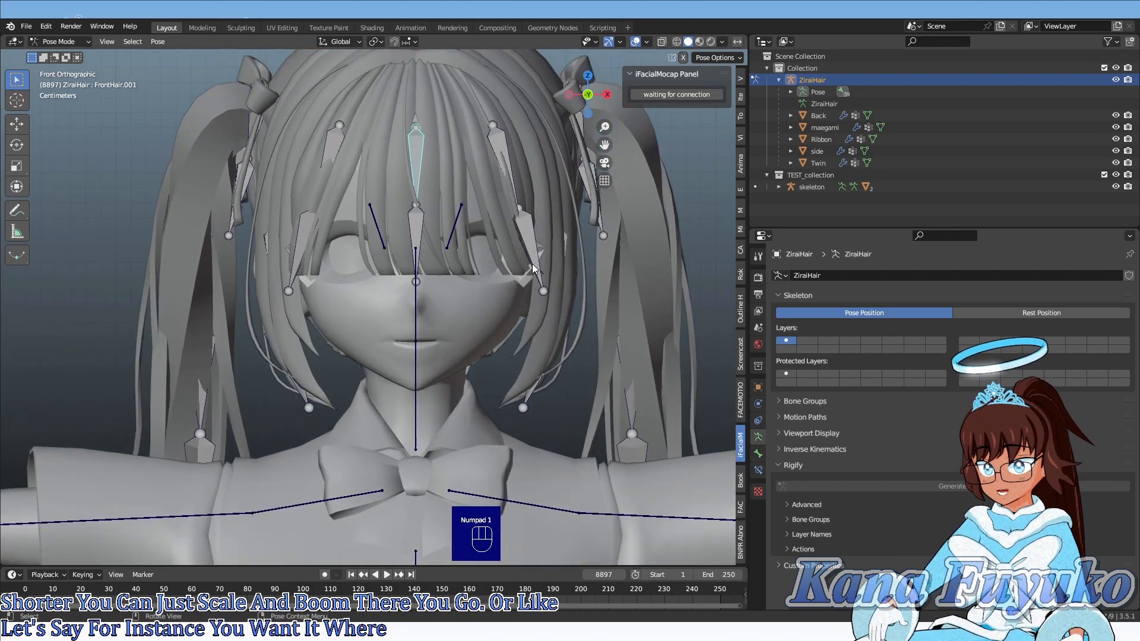
key("s")
left_click(498, 239)
key("r")
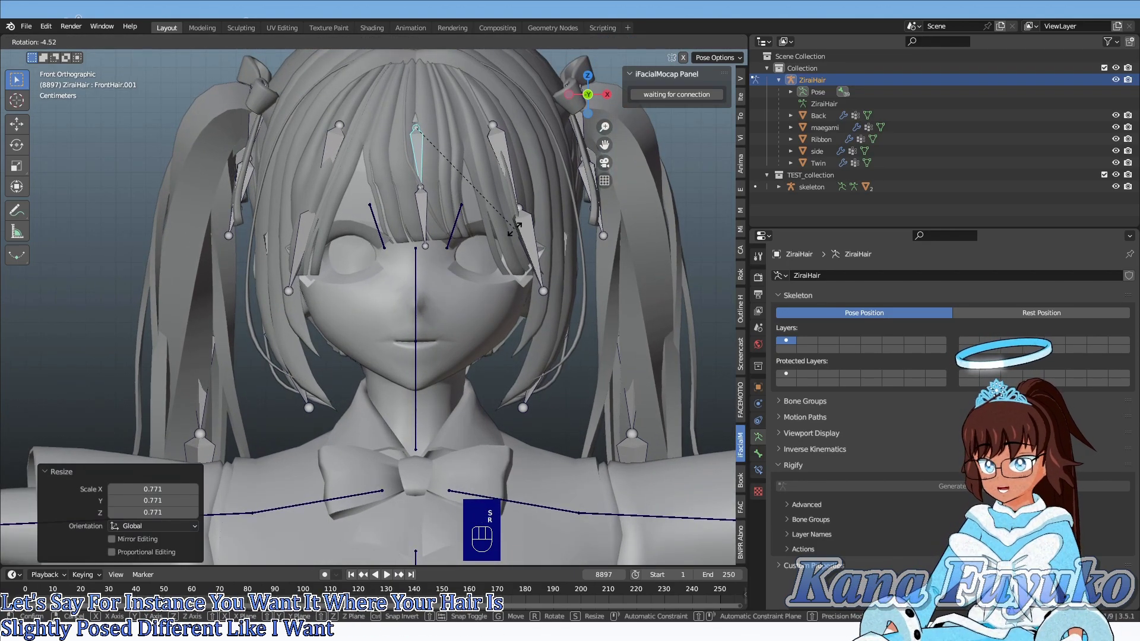
left_click(511, 231)
- Rotate the lower central fringe bone so the bangs sweep across toward the character's left eye
left_click(452, 213)
key("r")
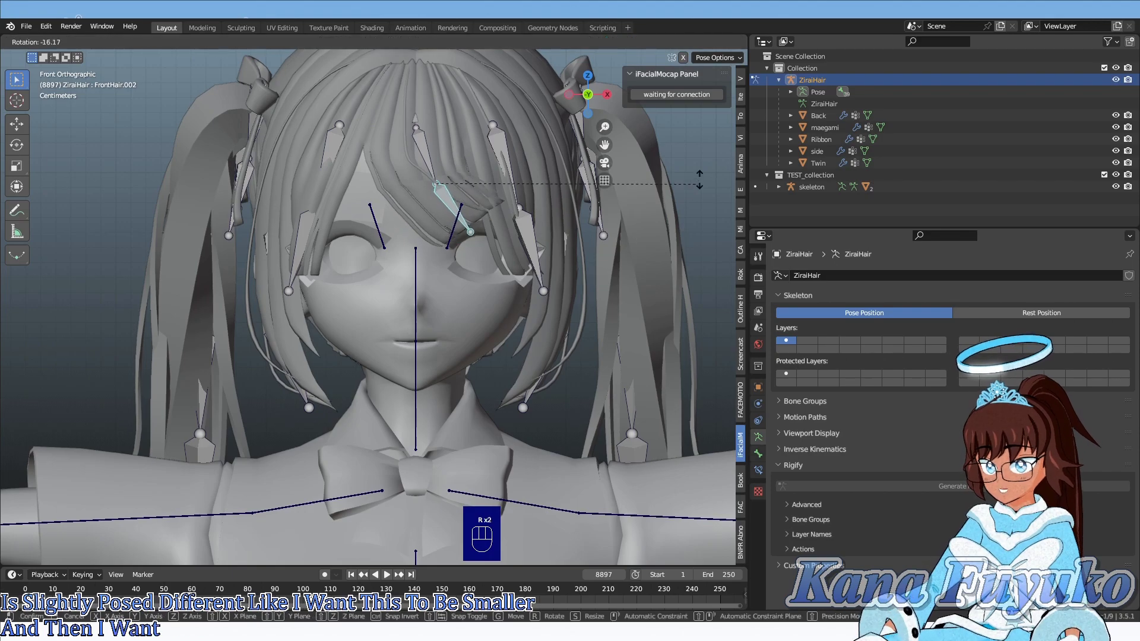
left_click(693, 155)
- Scale the character's upper right fringe bone down to 0.138 to shorten that strand
left_click(333, 150)
key("r")
right_click(447, 243)
key("s")
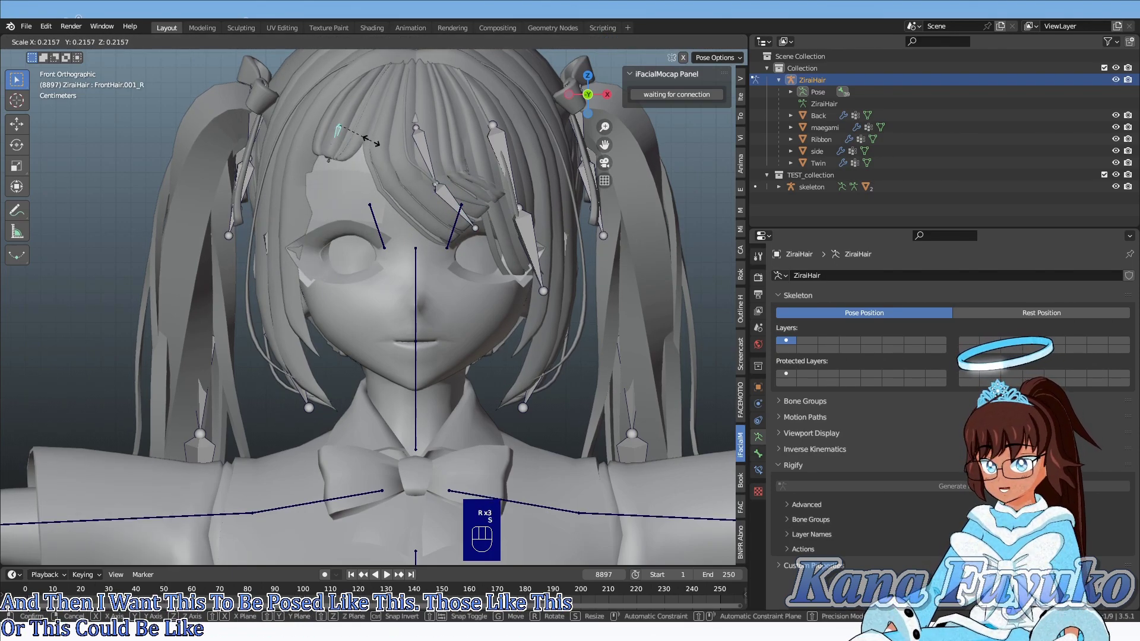
left_click(343, 142)
scroll(347, 179, "down", 3)
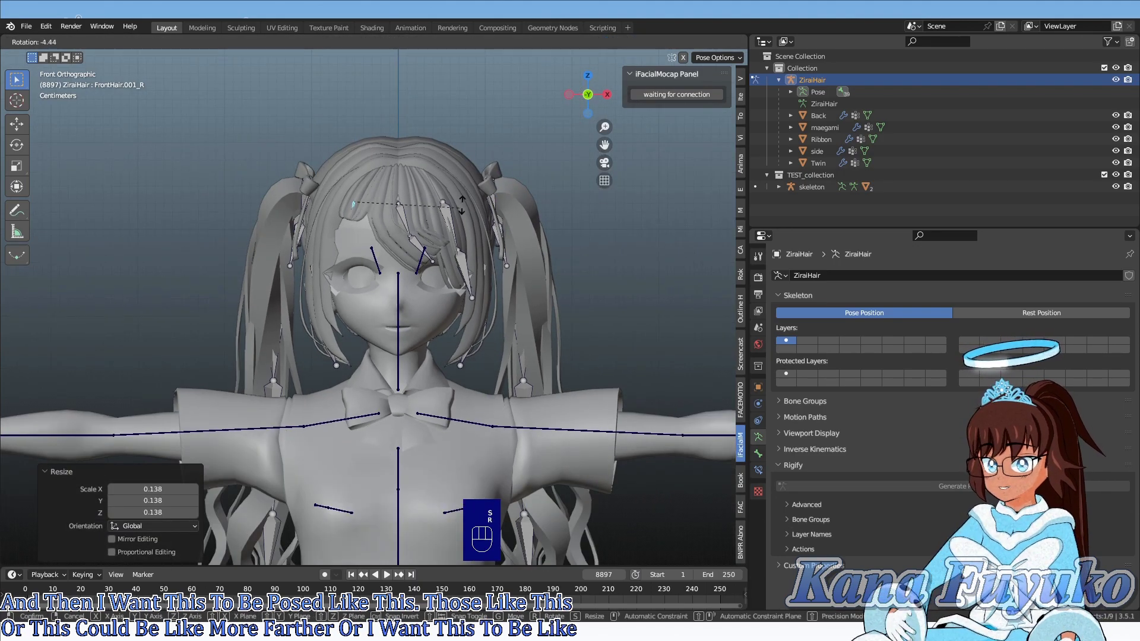
- Try to rotate the character's upper right side-hair bone from the side view
middle_click_drag(376, 210, 513, 276)
left_click(324, 258)
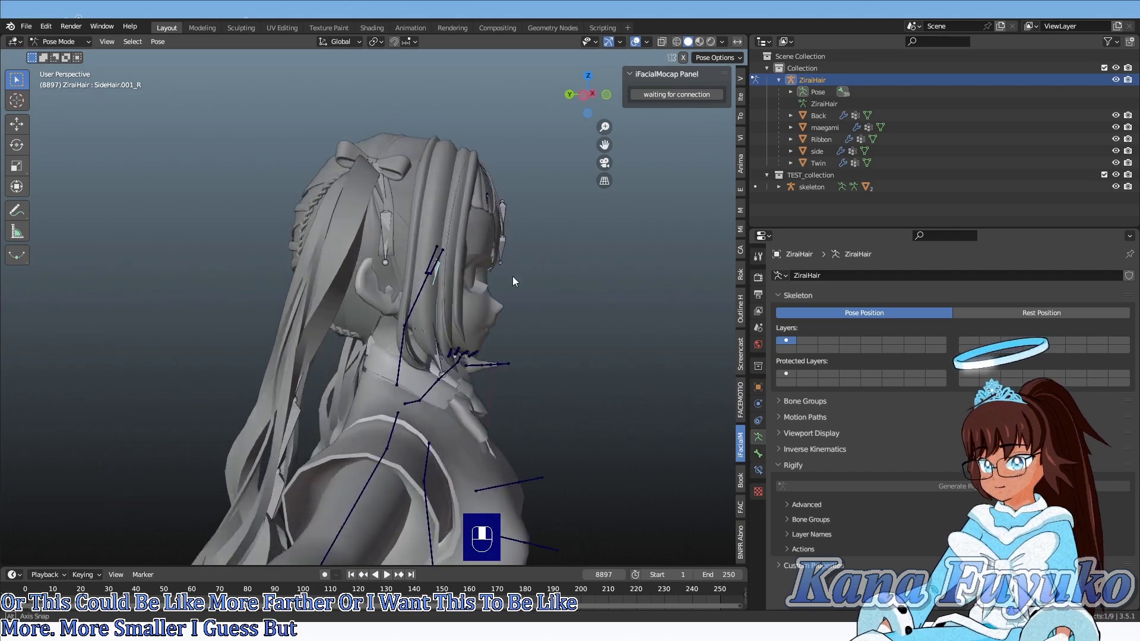
key("r")
left_click(578, 233)
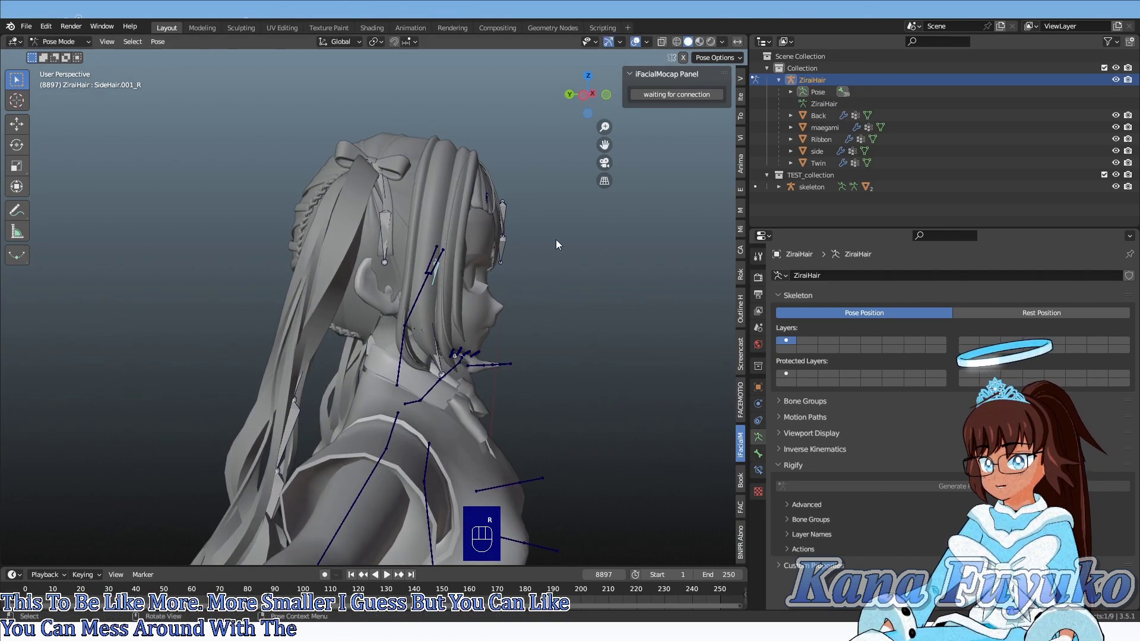
- Select both upper side-hair bones and lengthen them by scaling to 1.337 along the global Z axis
middle_click_drag(579, 233, 329, 261)
middle_click_drag(482, 256, 611, 238)
left_click(454, 271)
key("s")
right_click(580, 250)
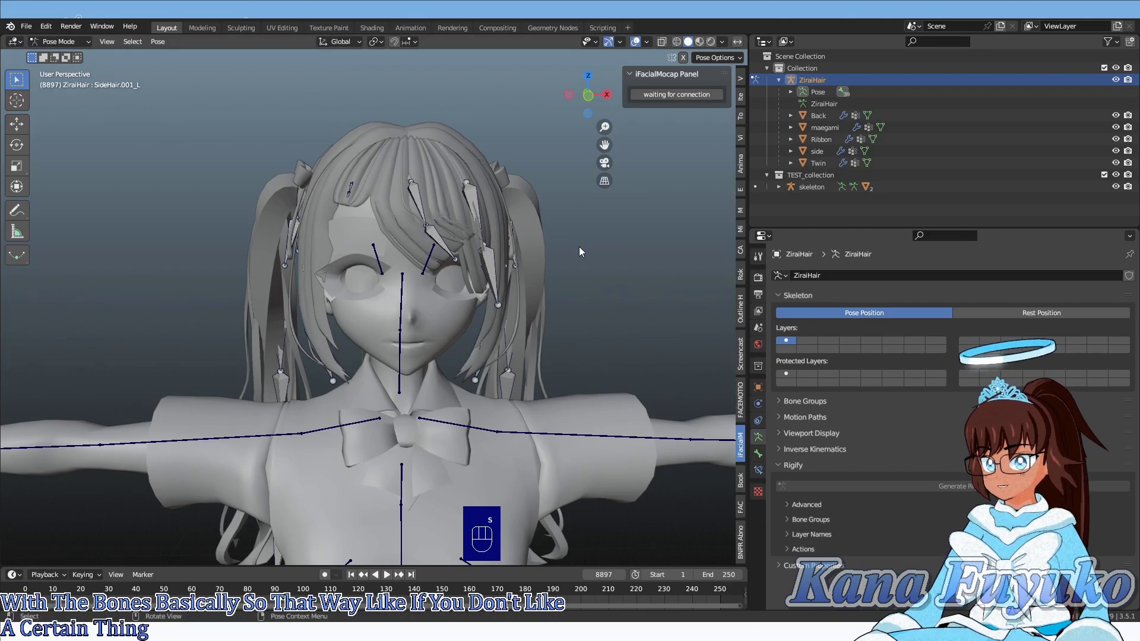
key("s")
key("z")
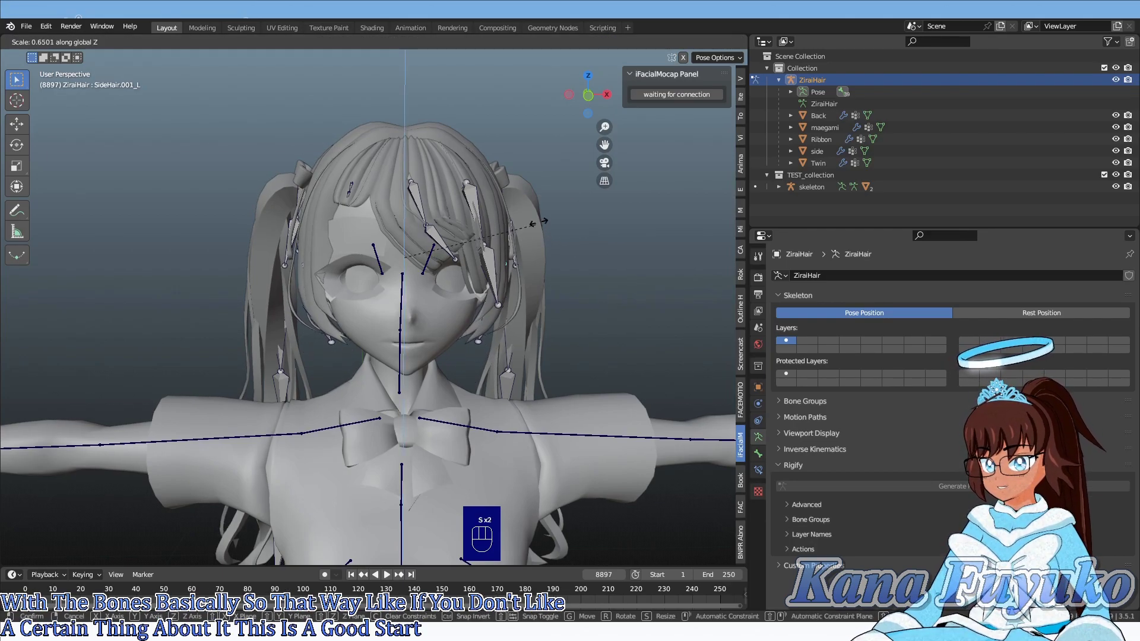
left_click(656, 194)
- Rotate both upper side-hair bones by -24.1° about the global X axis
middle_click_drag(656, 194, 515, 277)
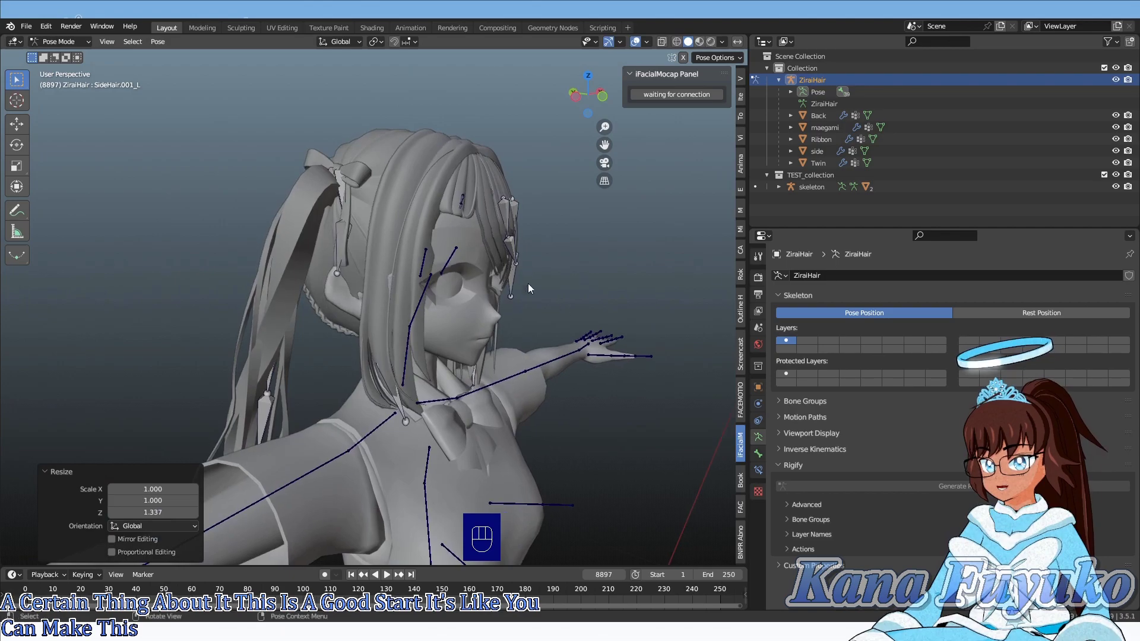
key("r")
key("x")
left_click(583, 245)
middle_click_drag(582, 244, 443, 330)
middle_click_drag(290, 298, 324, 319)
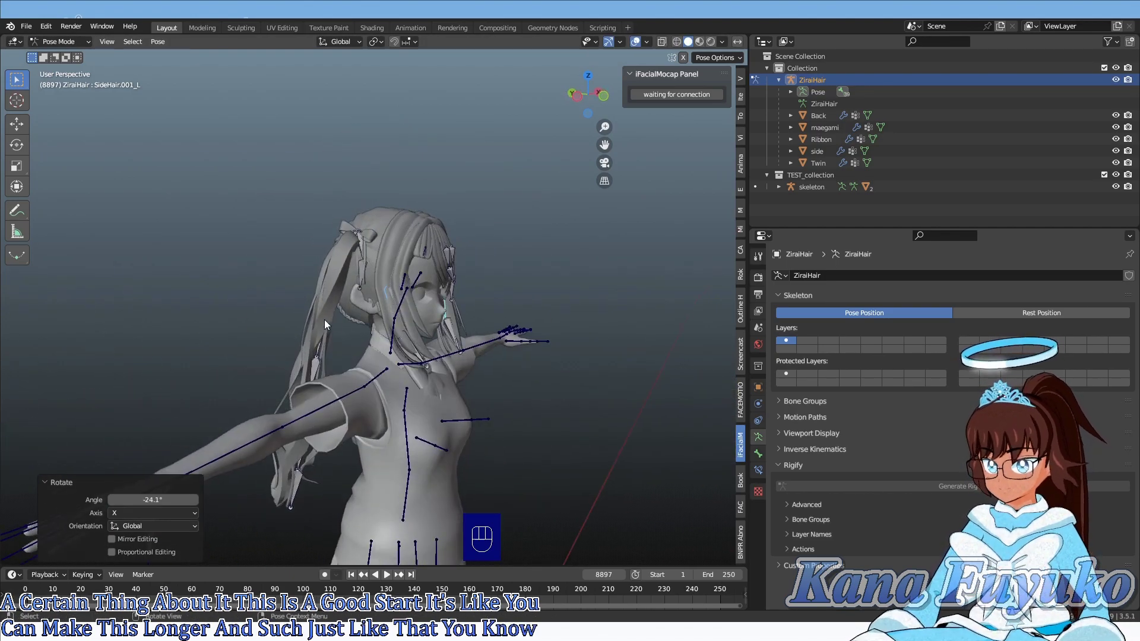
- In wireframe shading, select the upper bones of both twin-tails and scale them up to lengthen the ponytails
key("z")
left_click(187, 308)
mouse_move(187, 308)
middle_mouse_down()
mouse_move(298, 219)
mouse_move(326, 236)
middle_mouse_up()
left_click(299, 220)
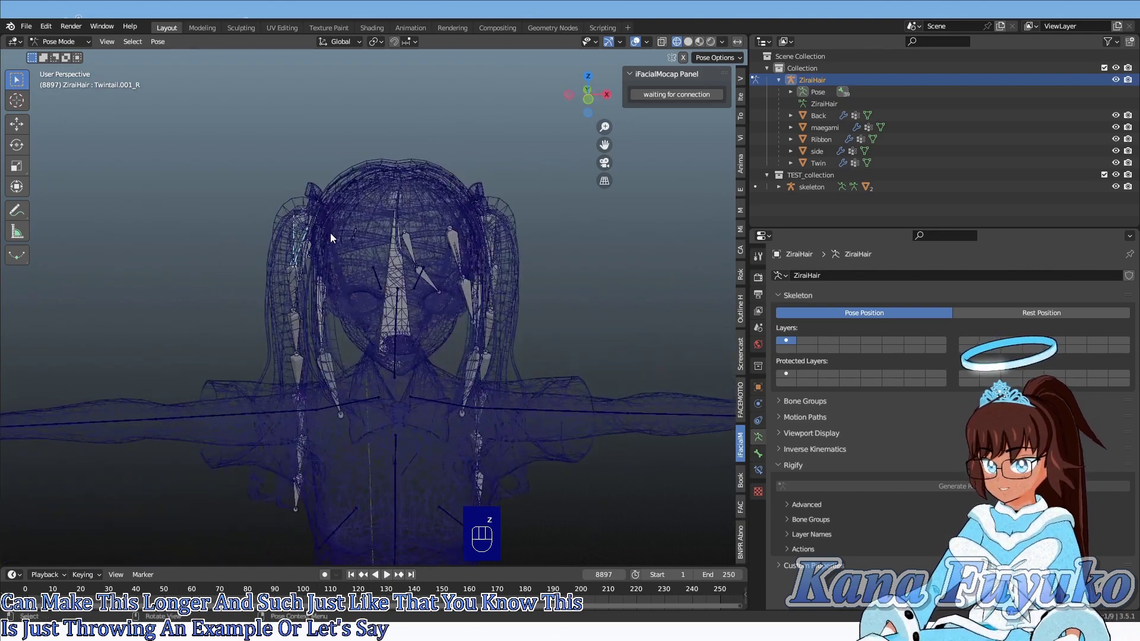
middle_click_drag(494, 239, 509, 310)
key("s")
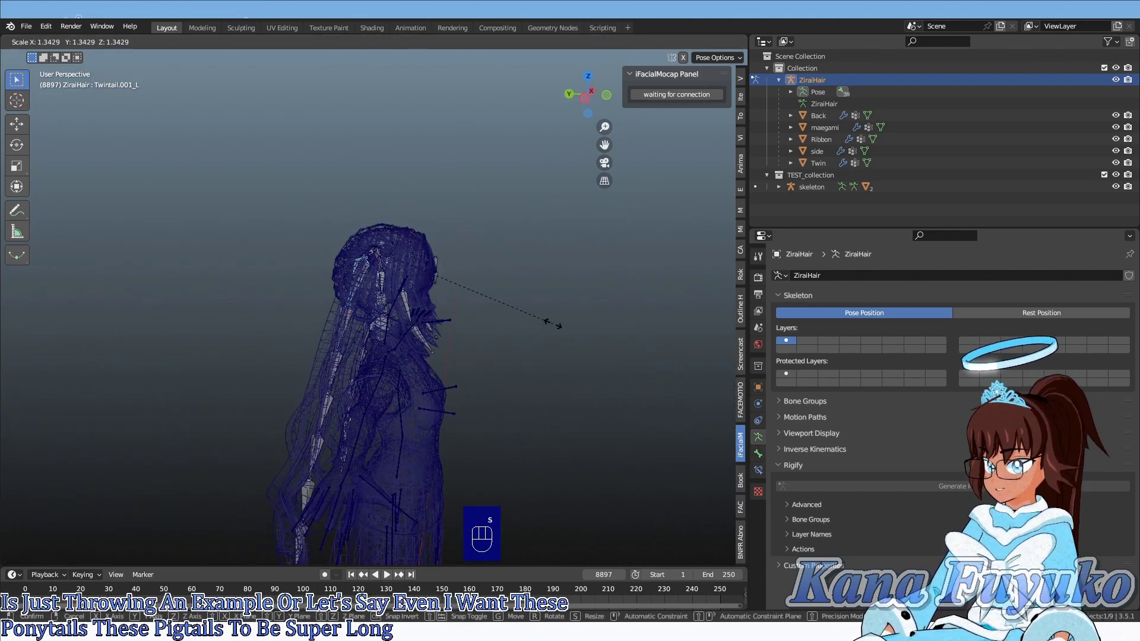
left_click(409, 340)
- Scale up the Twintail.003 bones on both sides and return the viewport to solid shading
left_click(348, 326)
mouse_move(325, 340)
middle_mouse_down()
mouse_move(343, 319)
mouse_move(414, 305)
middle_mouse_up()
key("s")
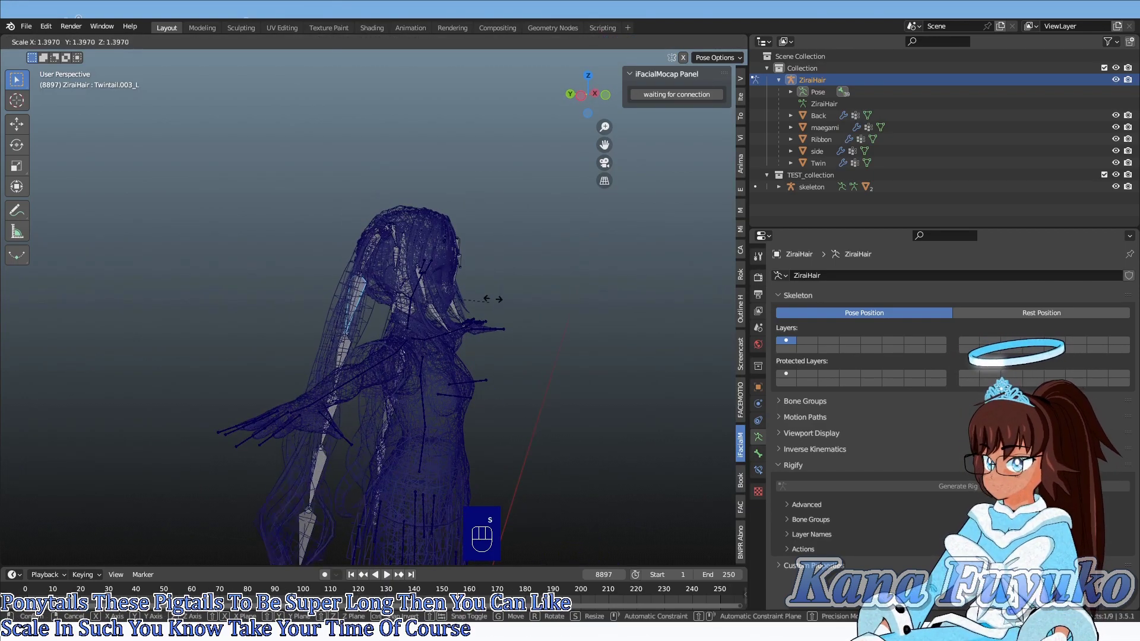
left_click(392, 306)
key("z")
key("z")
mouse_move(507, 305)
middle_mouse_down()
mouse_move(575, 300)
mouse_move(402, 313)
middle_mouse_up()
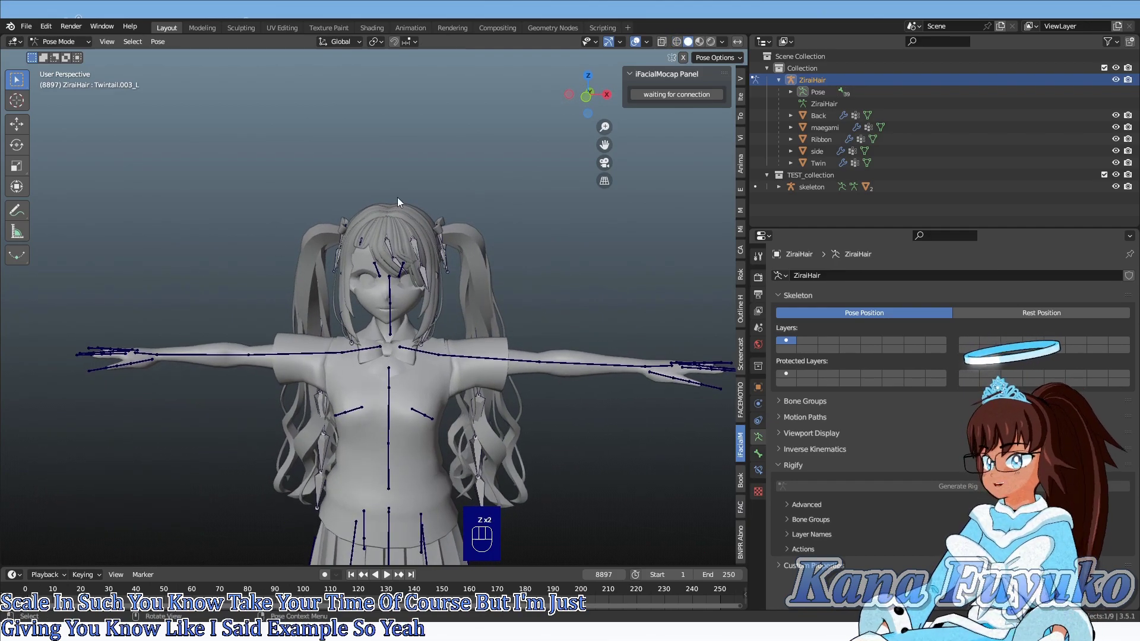
- Try to move the lower central fringe bone
scroll(414, 408, "up", 2)
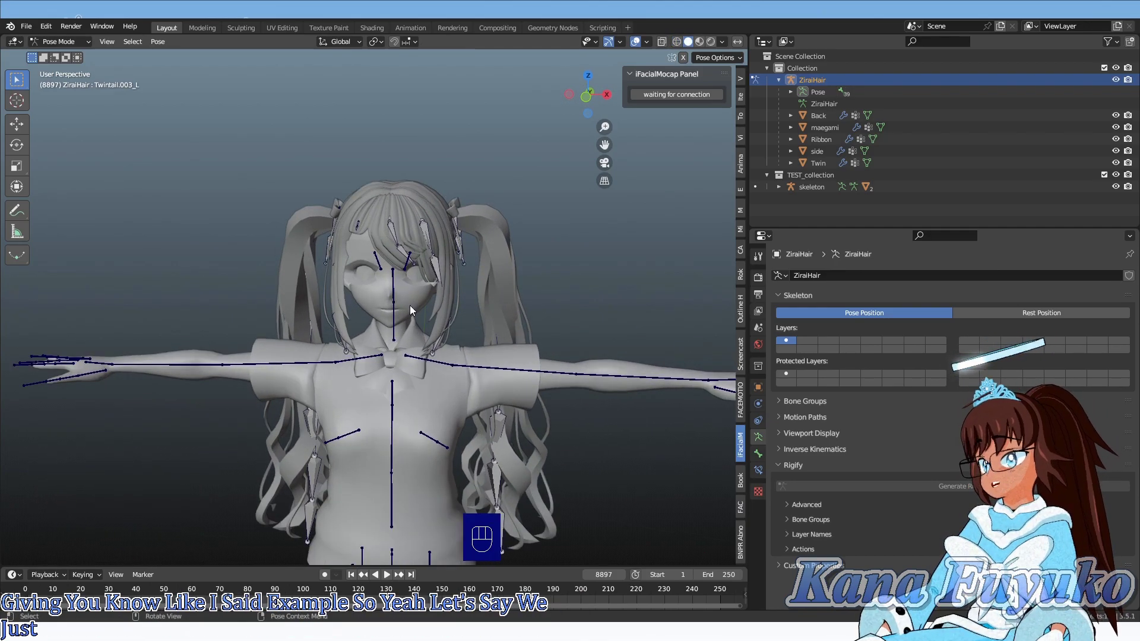
scroll(344, 288, "up", 2)
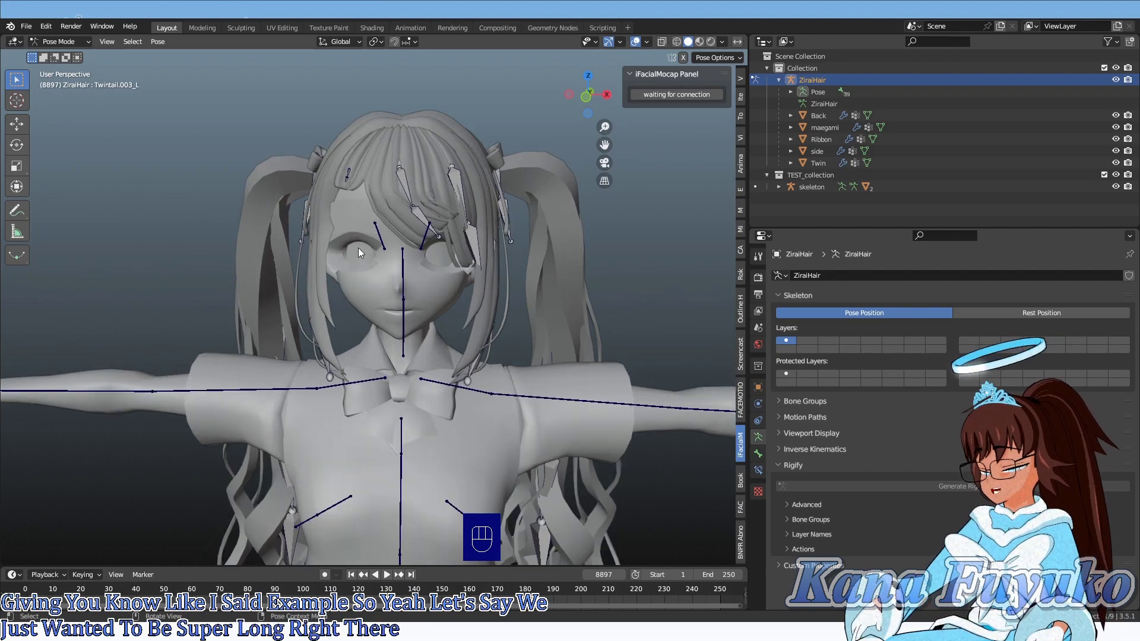
key("z")
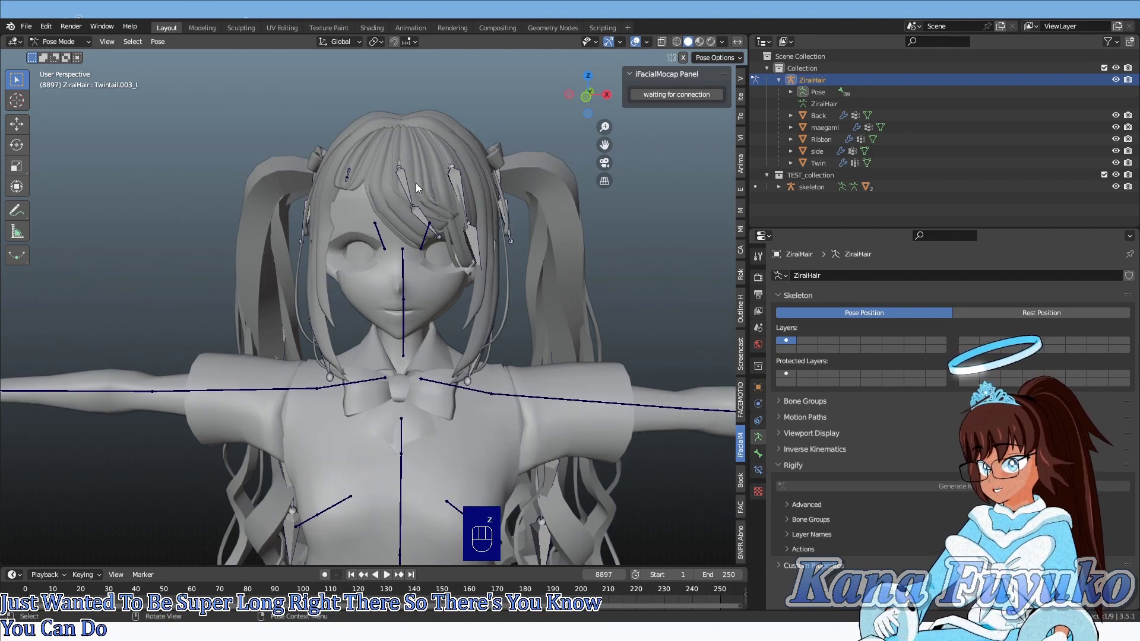
left_click(424, 216)
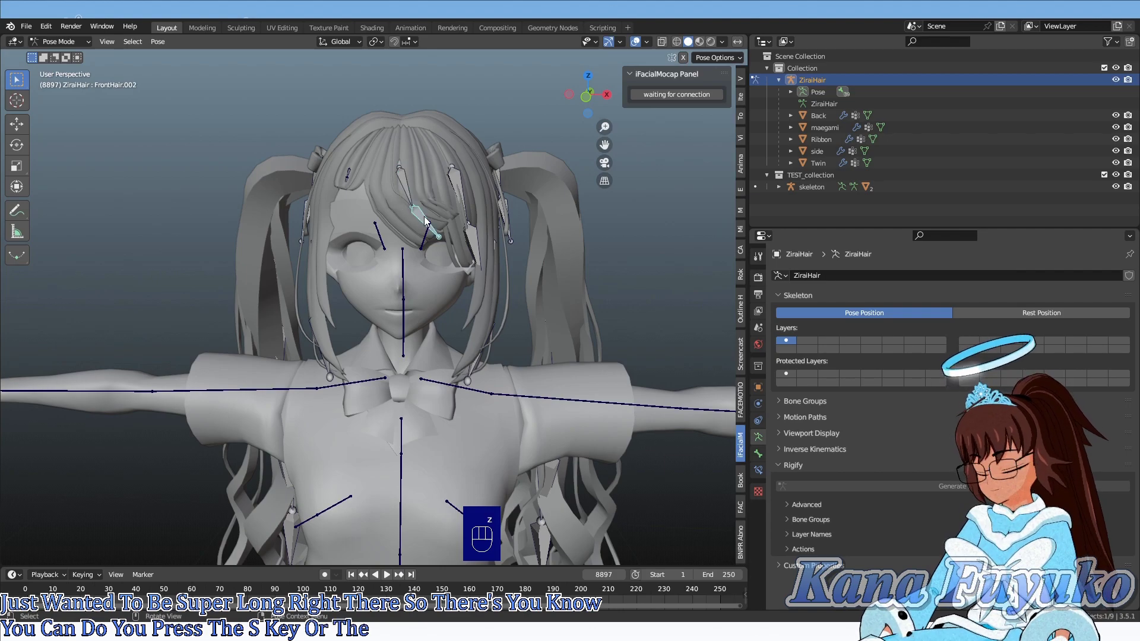
key("g")
right_click(429, 230)
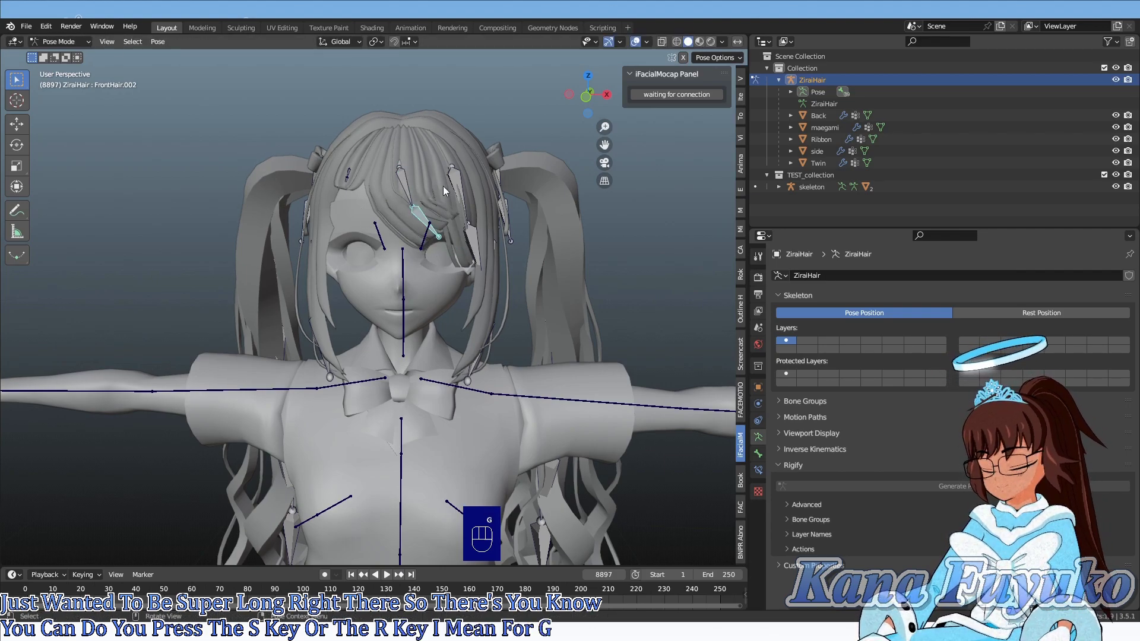
key("g")
left_click(361, 237)
scroll(361, 236, "down", 2)
mouse_move(361, 236)
middle_mouse_down()
mouse_move(414, 216)
mouse_move(371, 234)
middle_mouse_up()
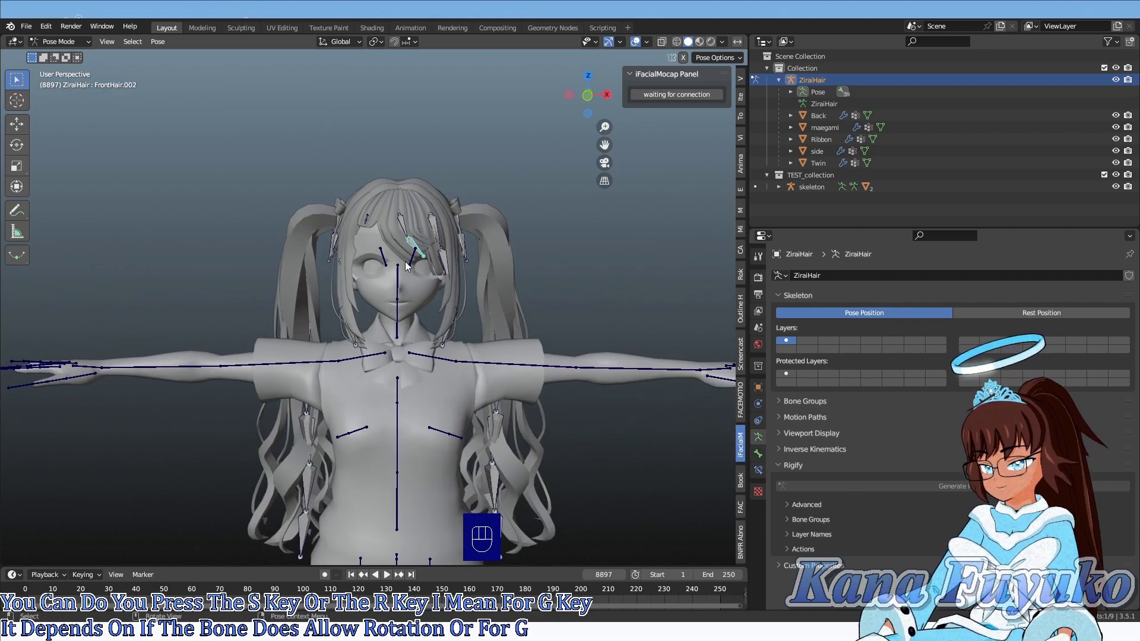
- Select all the hair bones and set ZiraiHair as the target armature in the CATS plugin
middle_click_drag(383, 275, 649, 179)
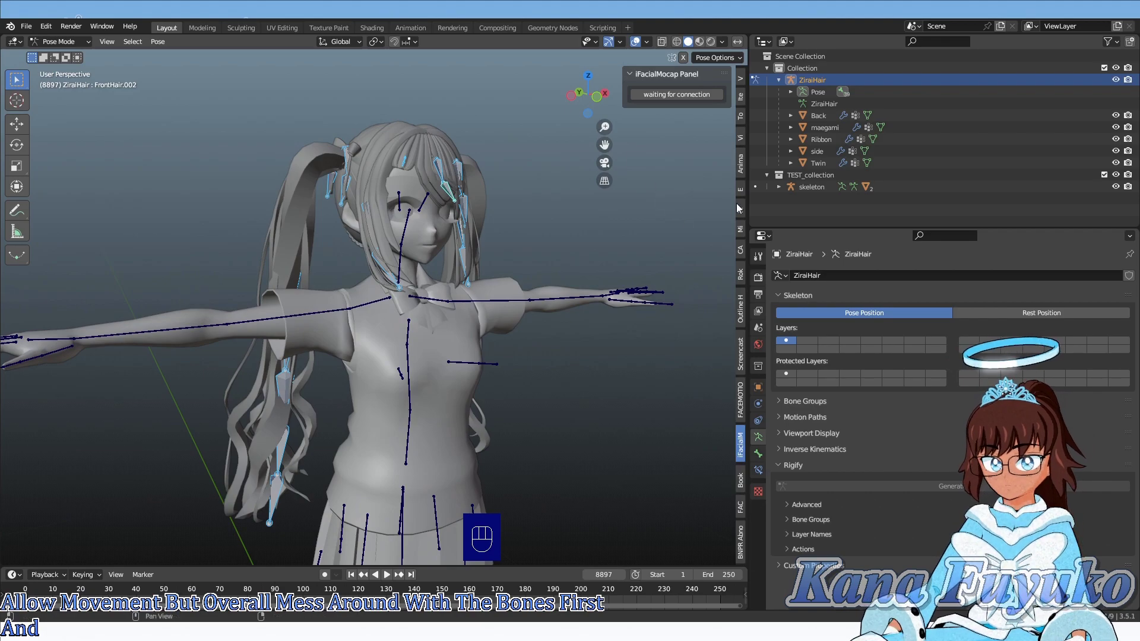
left_click(741, 246)
middle_click_drag(579, 233, 338, 176)
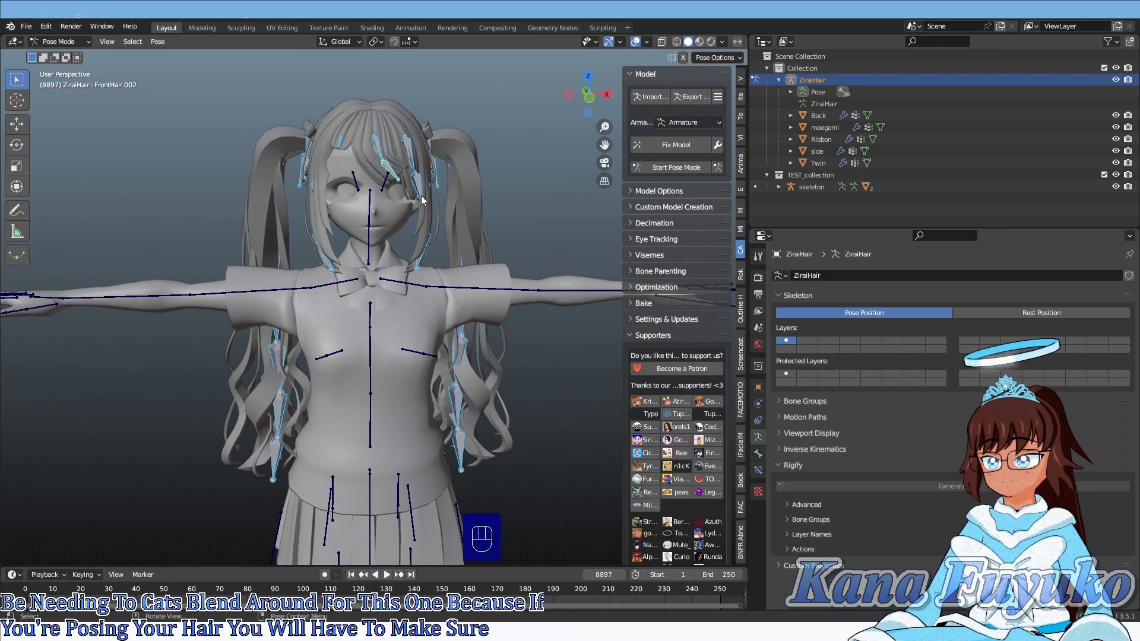
middle_click_drag(356, 231, 304, 222)
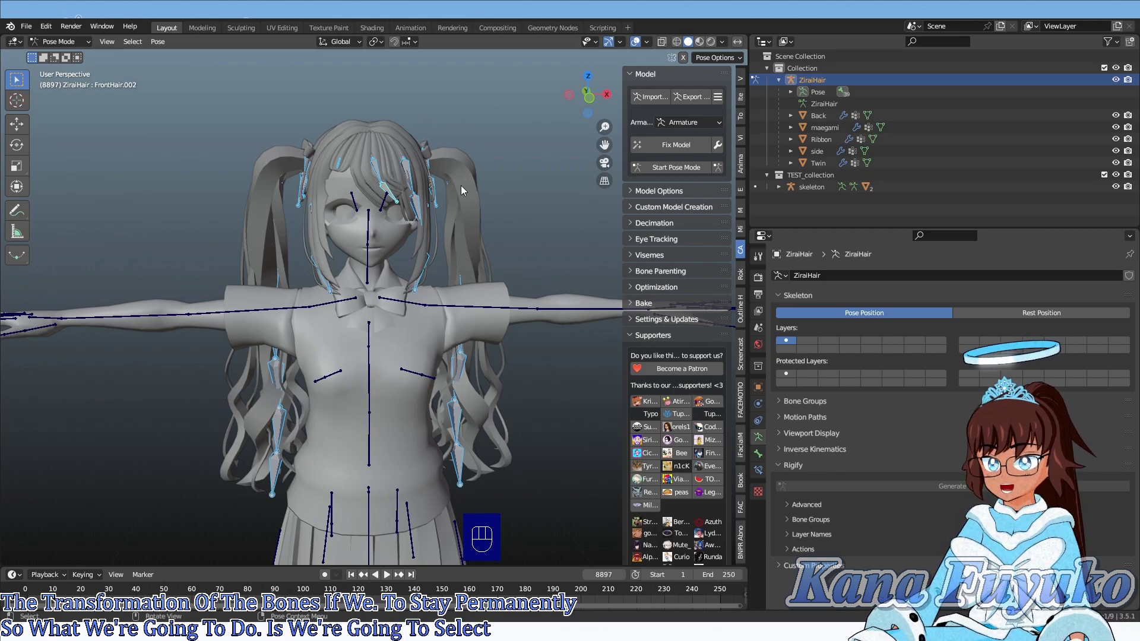
left_click(689, 122)
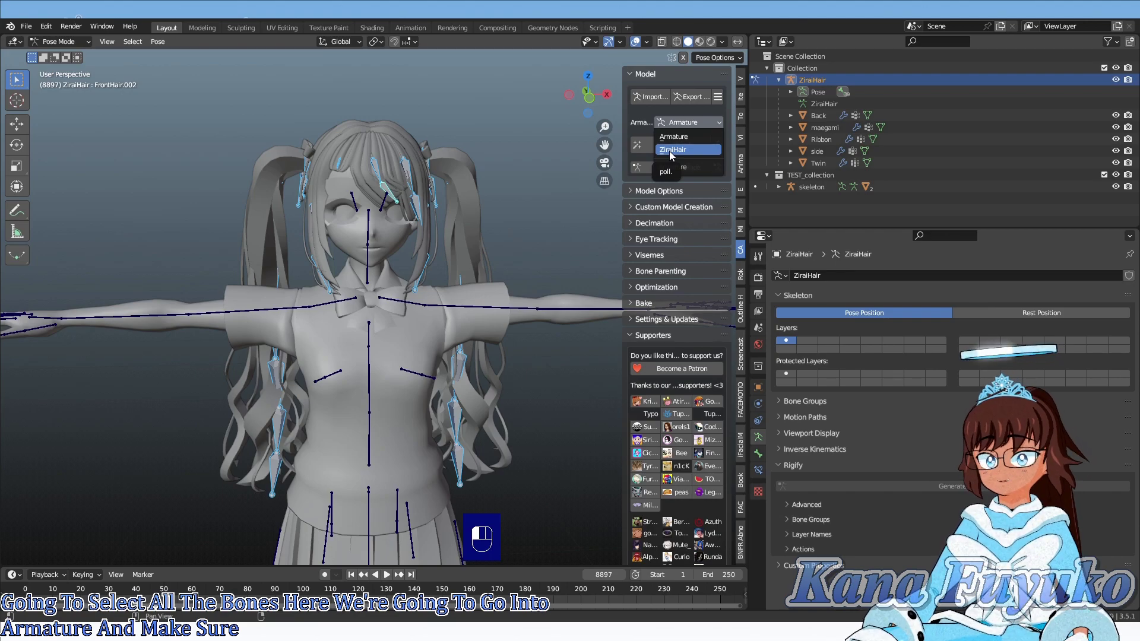
left_click(668, 150)
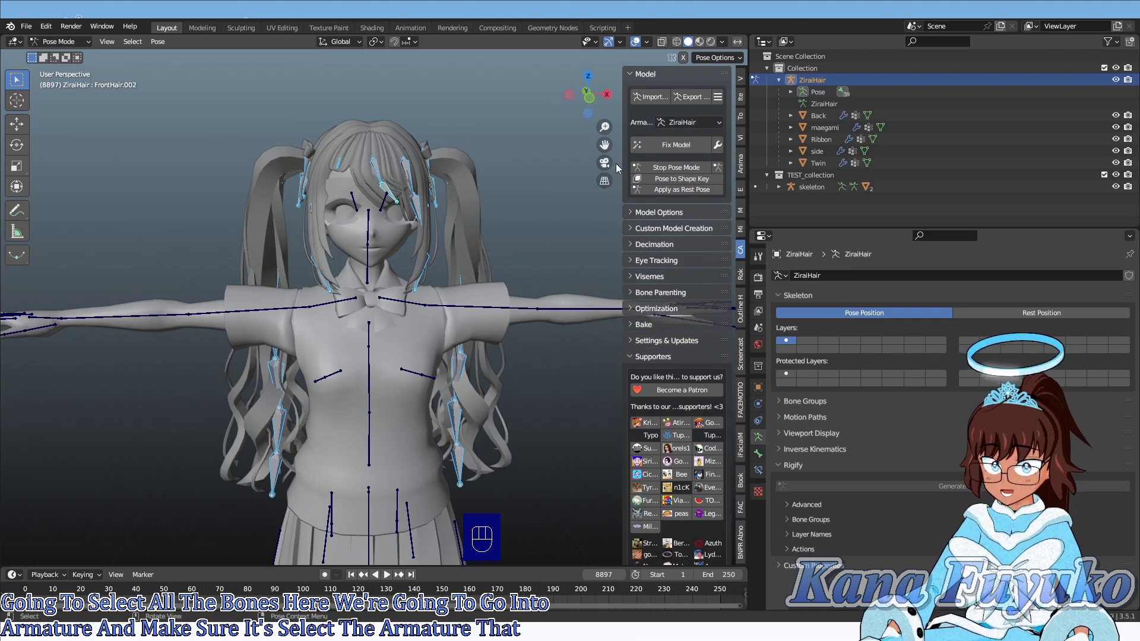
- Apply the ZiraiHair armature's current pose as its rest pose with CATS
left_click_drag(623, 166, 556, 172)
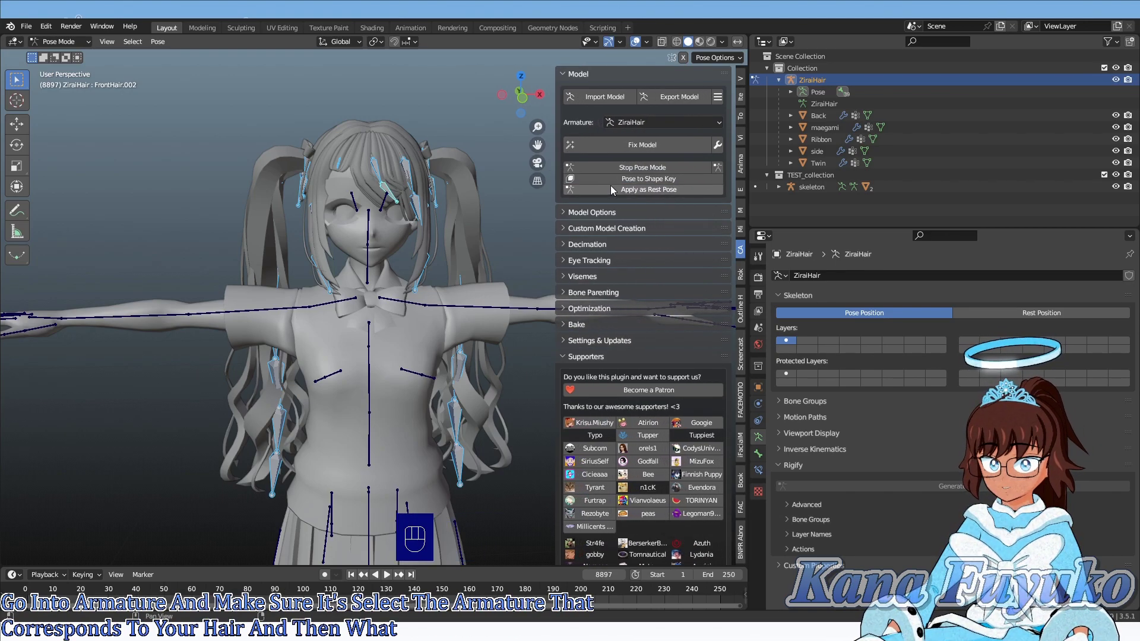
left_click(618, 190)
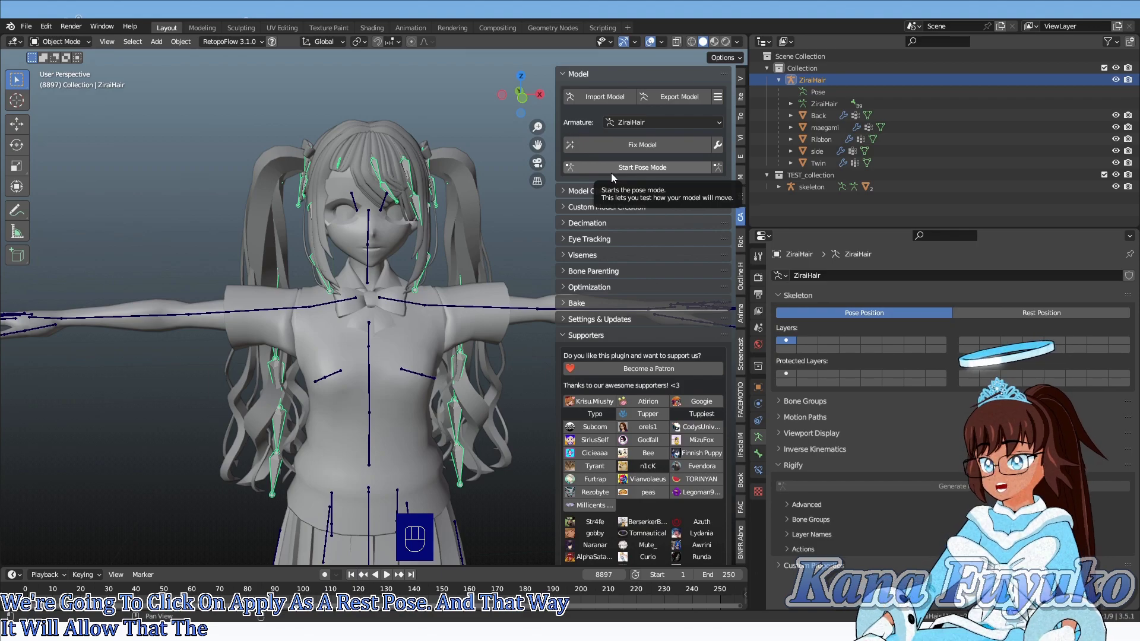
middle_click_drag(451, 220, 397, 410)
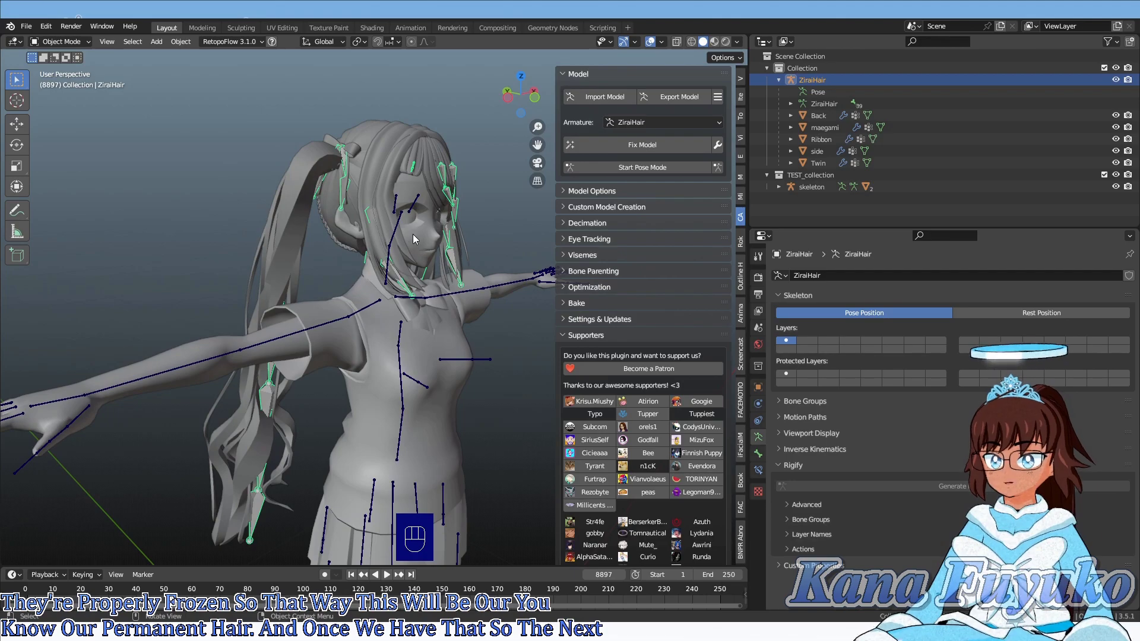
middle_click_drag(497, 212, 418, 198)
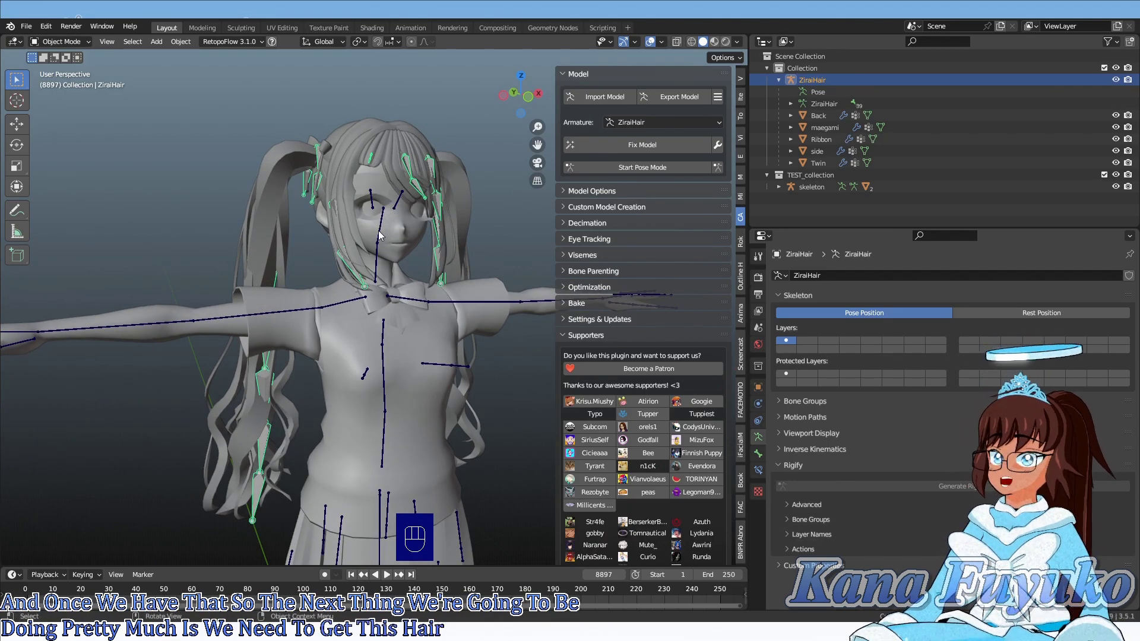
- Hide the viewport sidebar and look over the separate side, Twin and Ribbon hair meshes around the head
key("n")
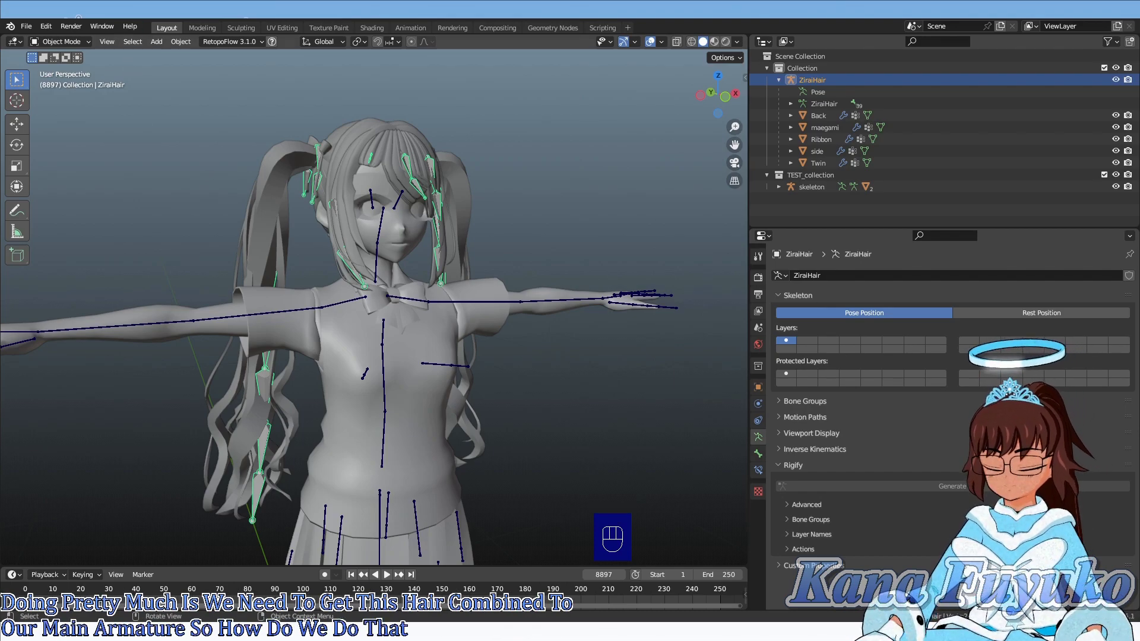
middle_click_drag(338, 148, 355, 272)
left_click(368, 138)
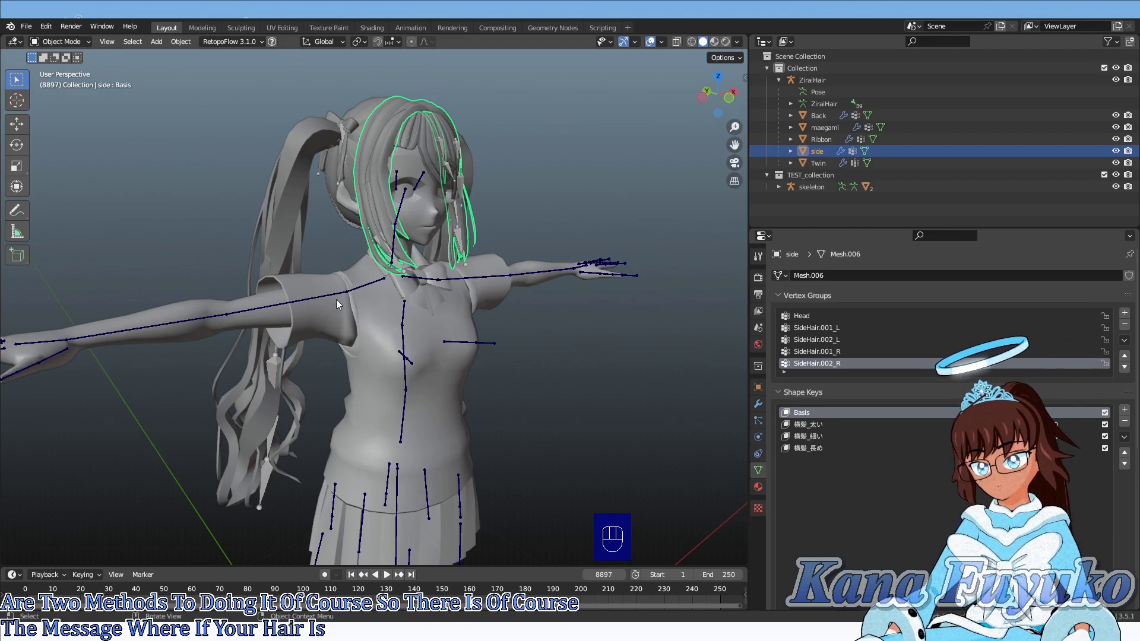
scroll(340, 296, "up", 3)
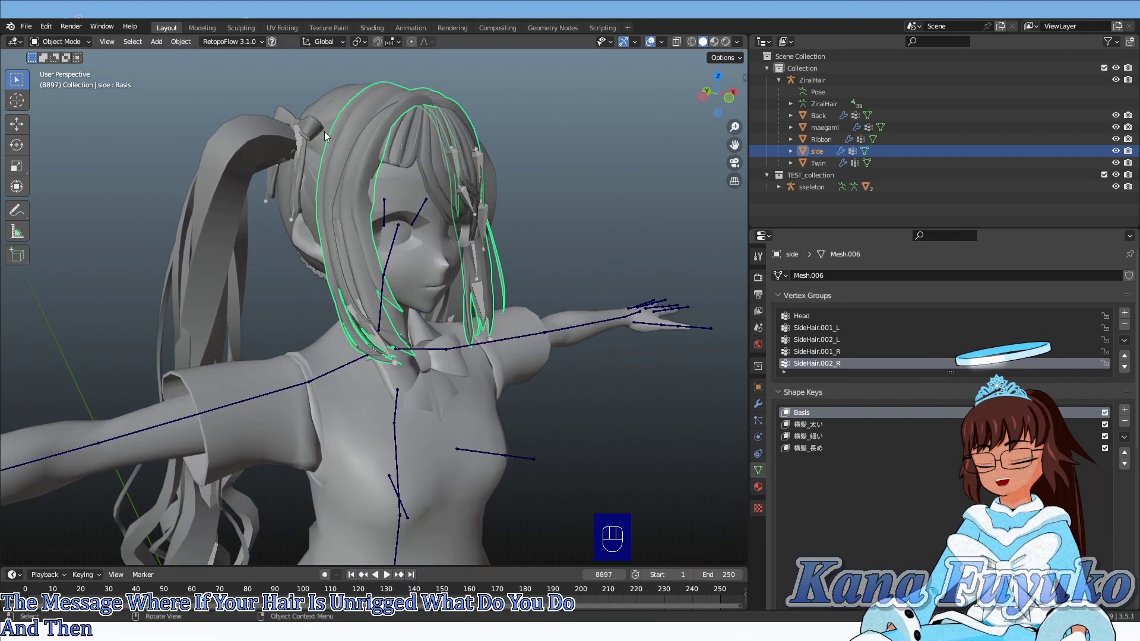
middle_click_drag(319, 241, 318, 277)
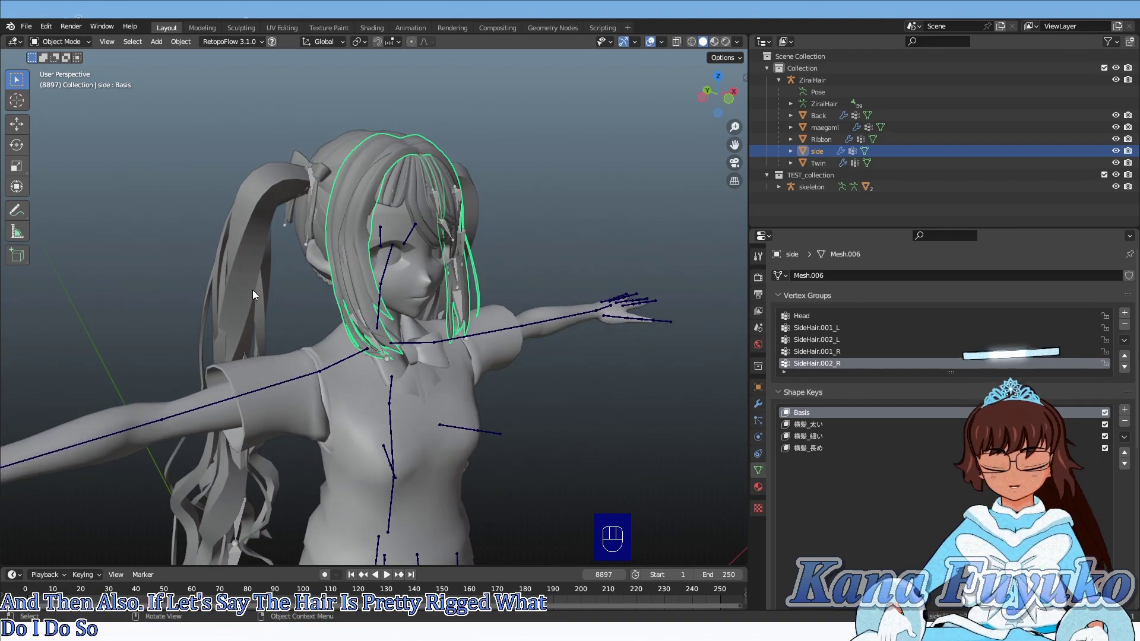
left_click(309, 177)
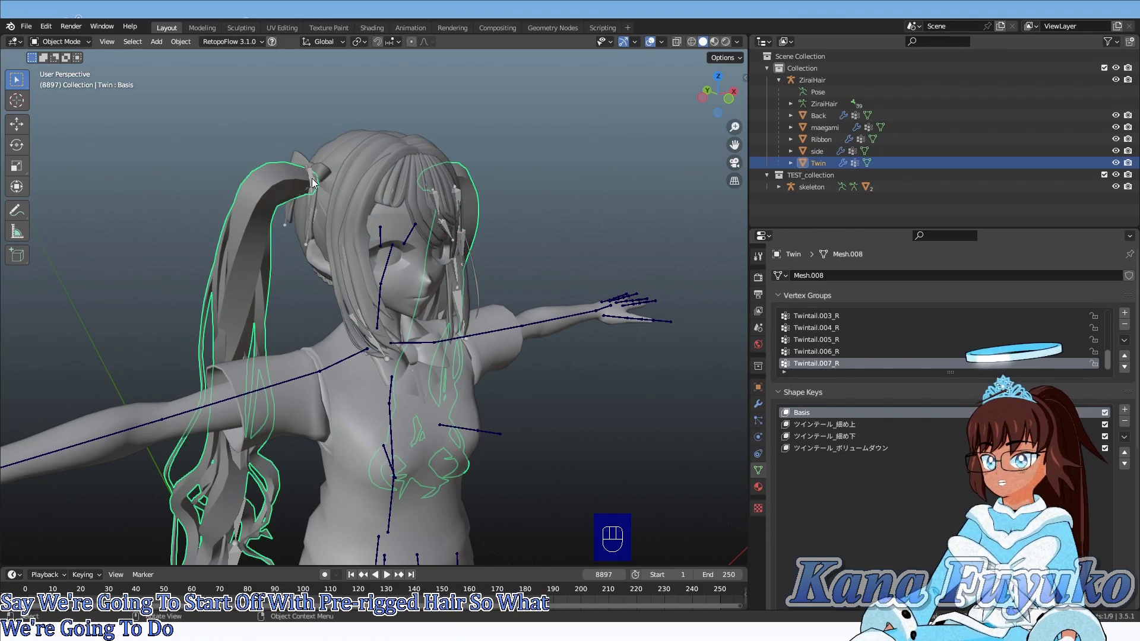
left_click(310, 178)
scroll(435, 214, "up", 4)
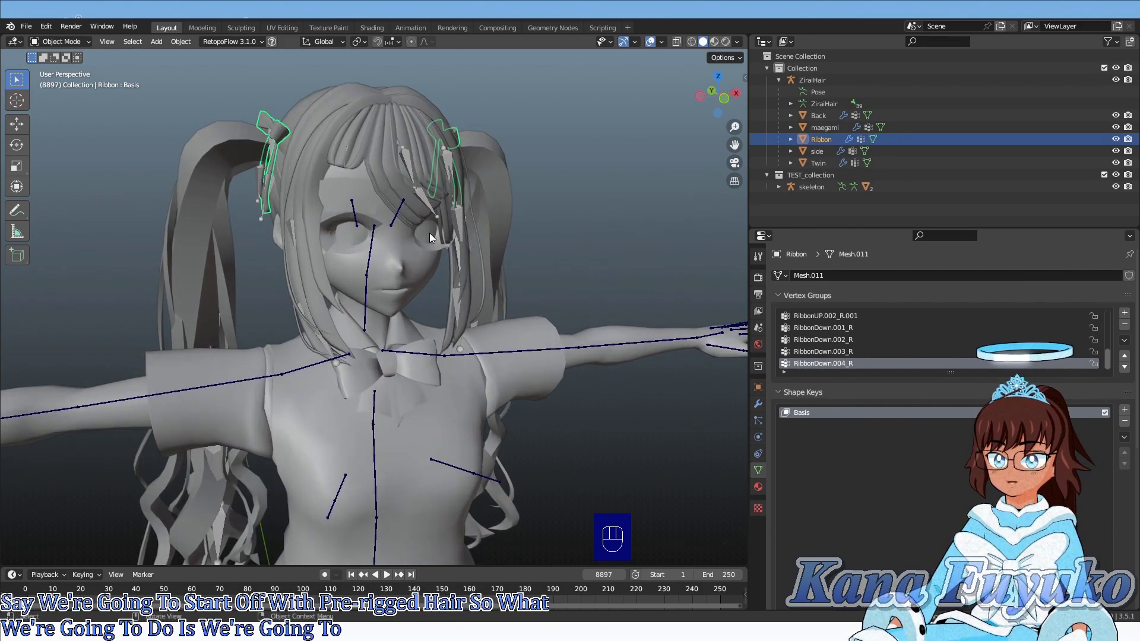
- Select the ZiraiHair armature and put it in Edit Mode
left_click(442, 193)
middle_click_drag(333, 243, 396, 260)
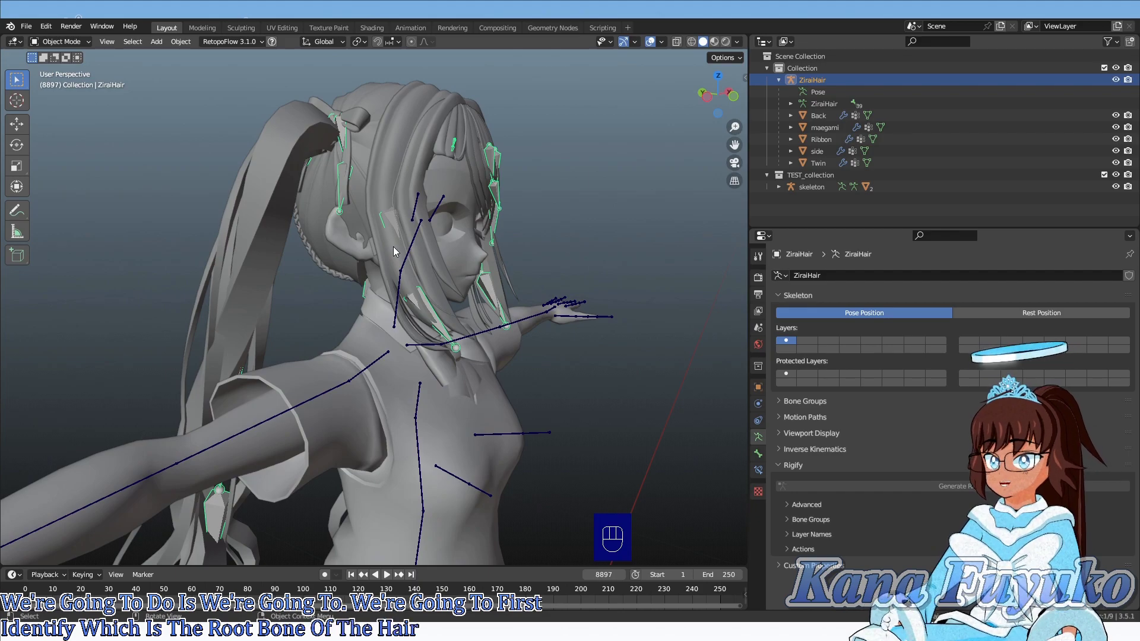
key("Tab")
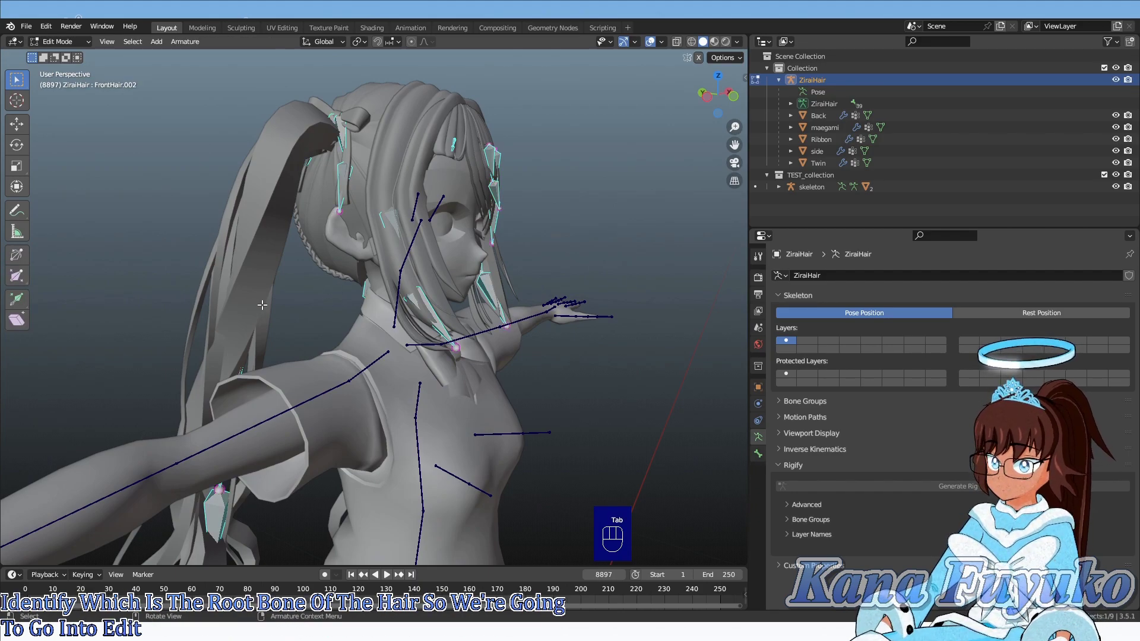
left_click(58, 42)
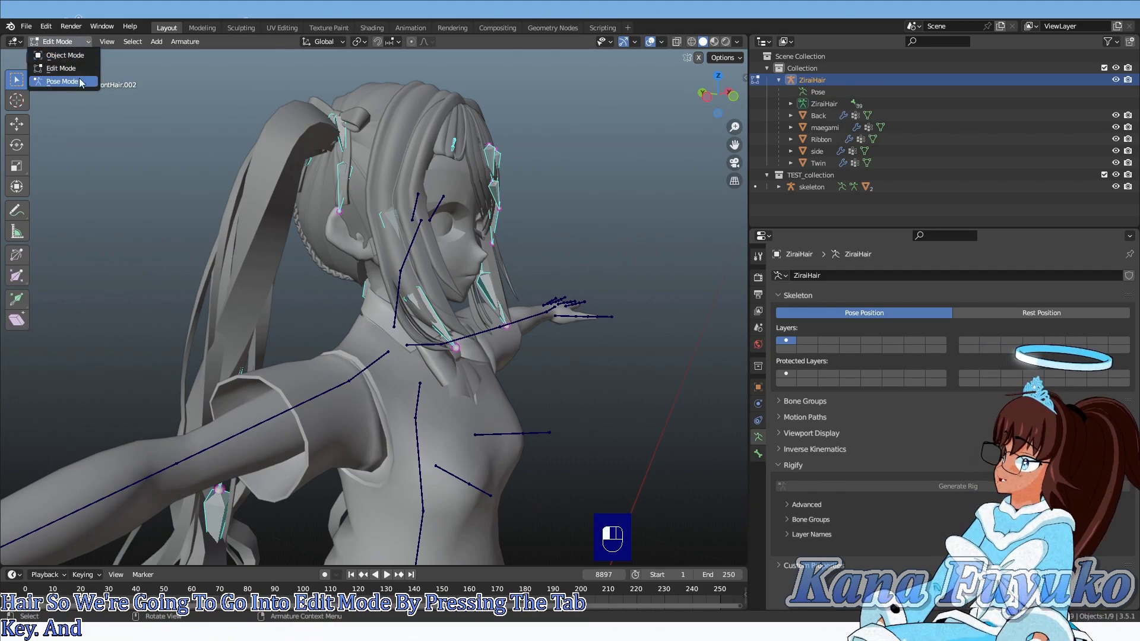
left_click(57, 75)
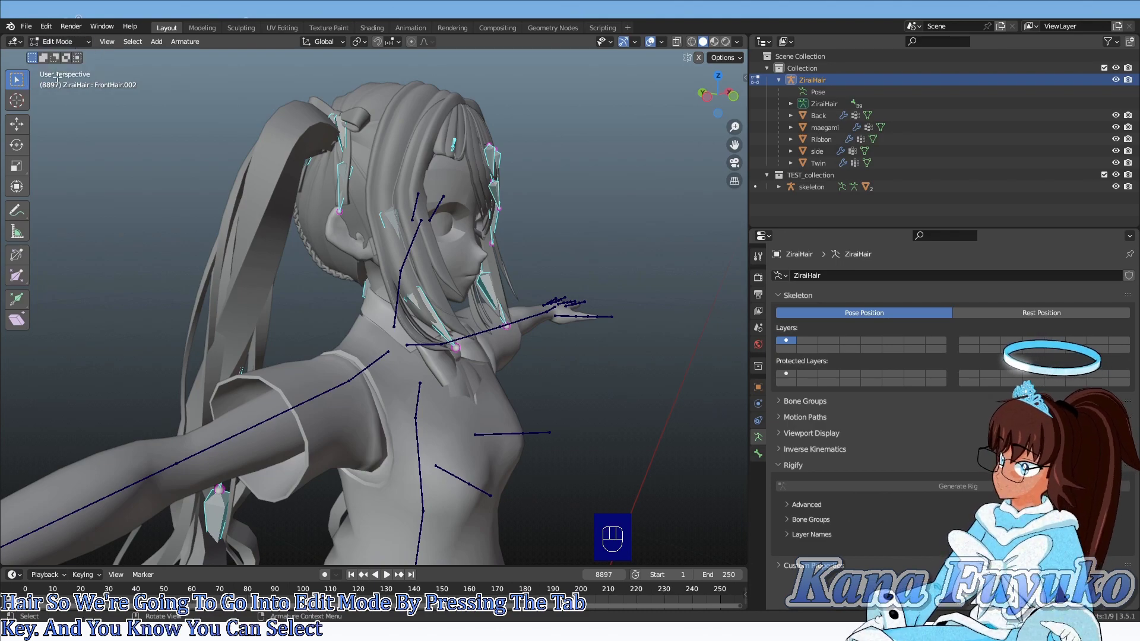
left_click(81, 44)
left_click(61, 75)
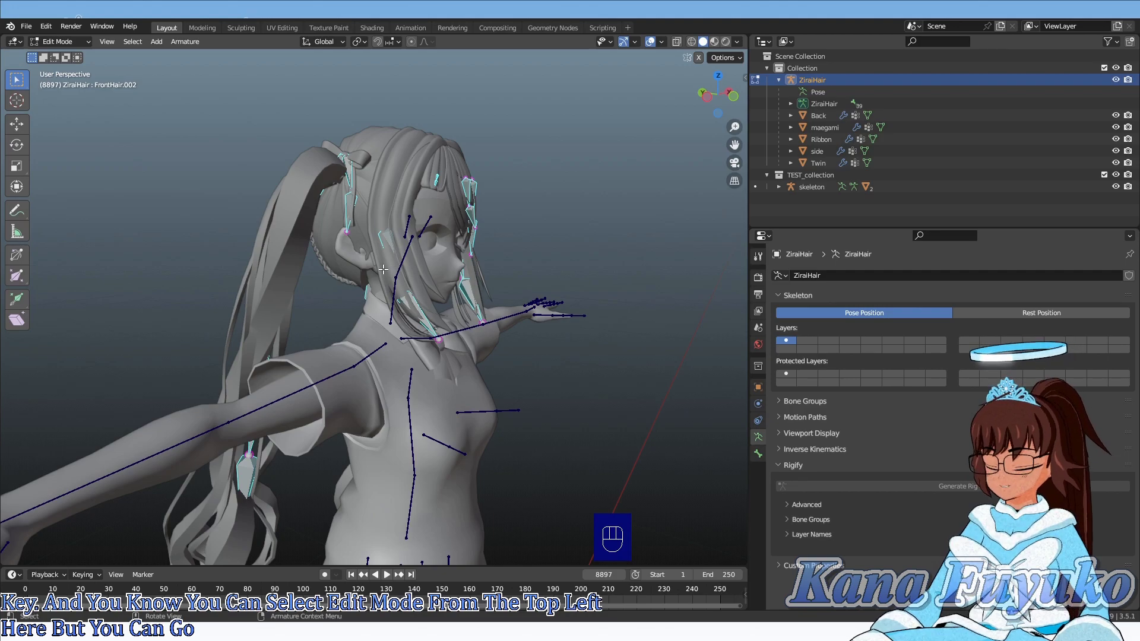
- Switch the viewport to wireframe shading and select the hair armature's Head bone inside the head
key("z")
left_click(279, 265)
scroll(332, 258, "up", 4)
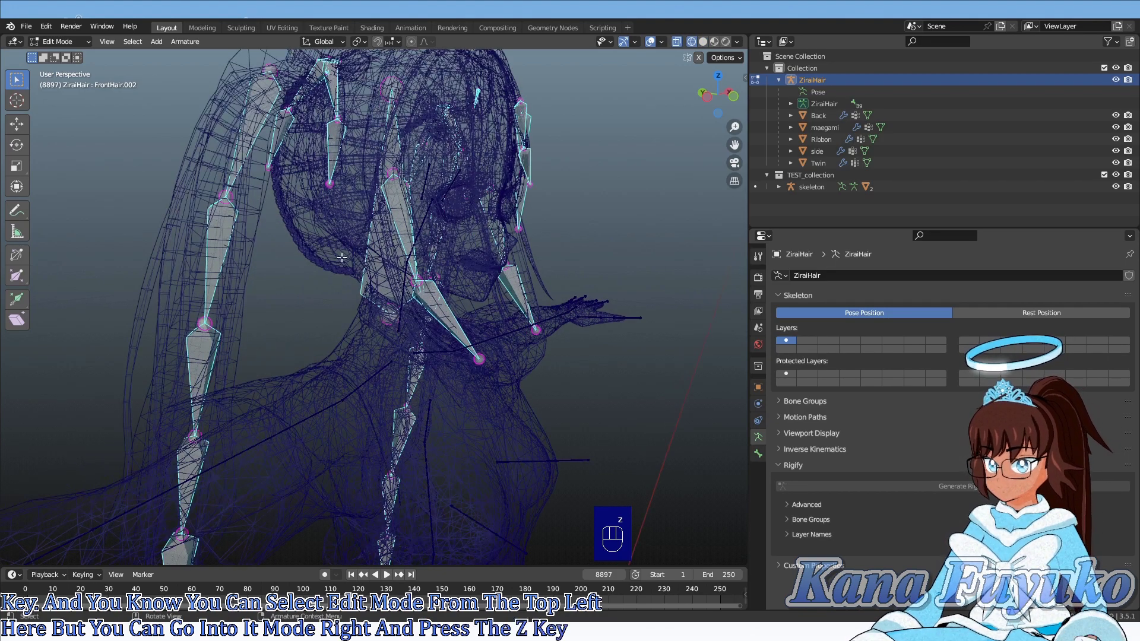
left_click(381, 256)
middle_click_drag(381, 257, 426, 245)
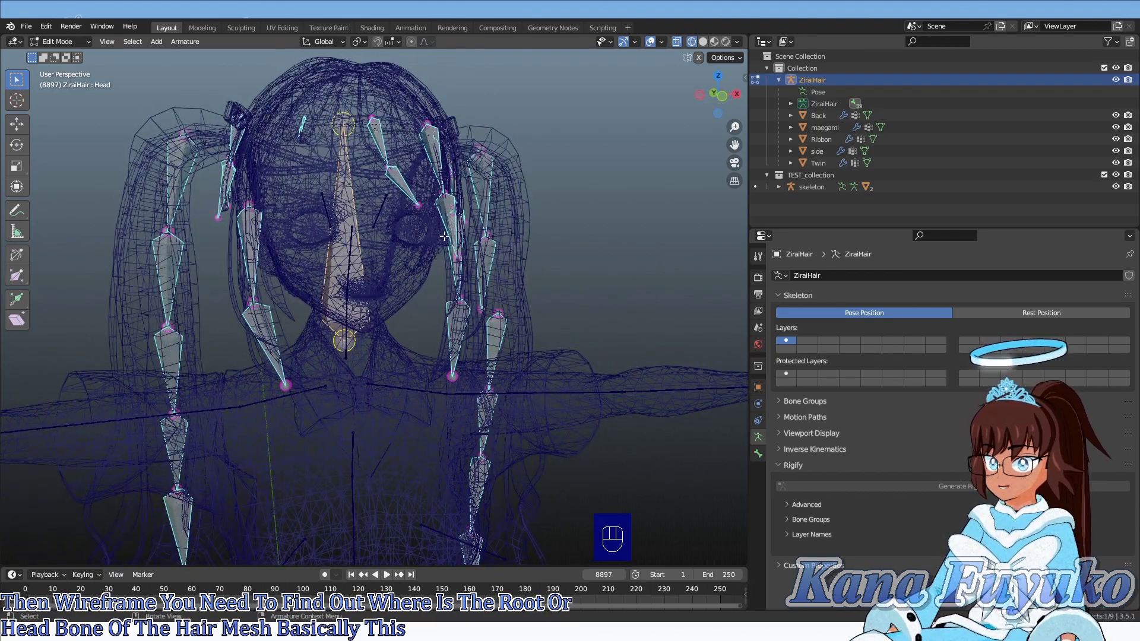
- Try to shrink the hair armature's Head bone and move it higher in the head
key("s")
right_click(592, 196)
key("s")
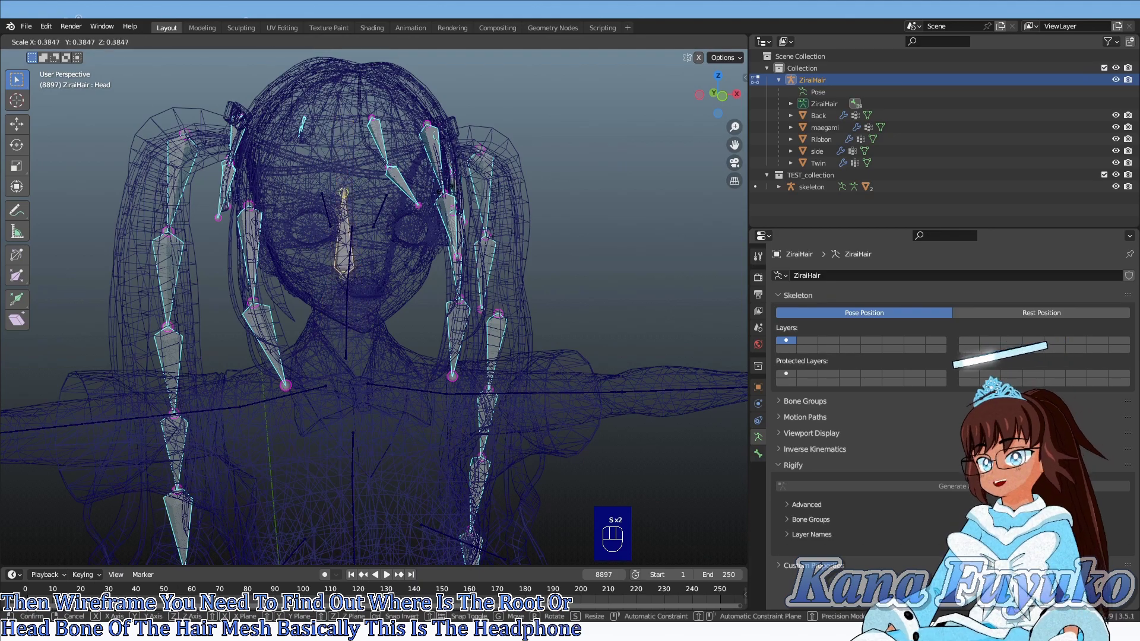
left_click(351, 178)
key("g")
left_click(355, 161)
middle_click_drag(355, 161, 120, 105)
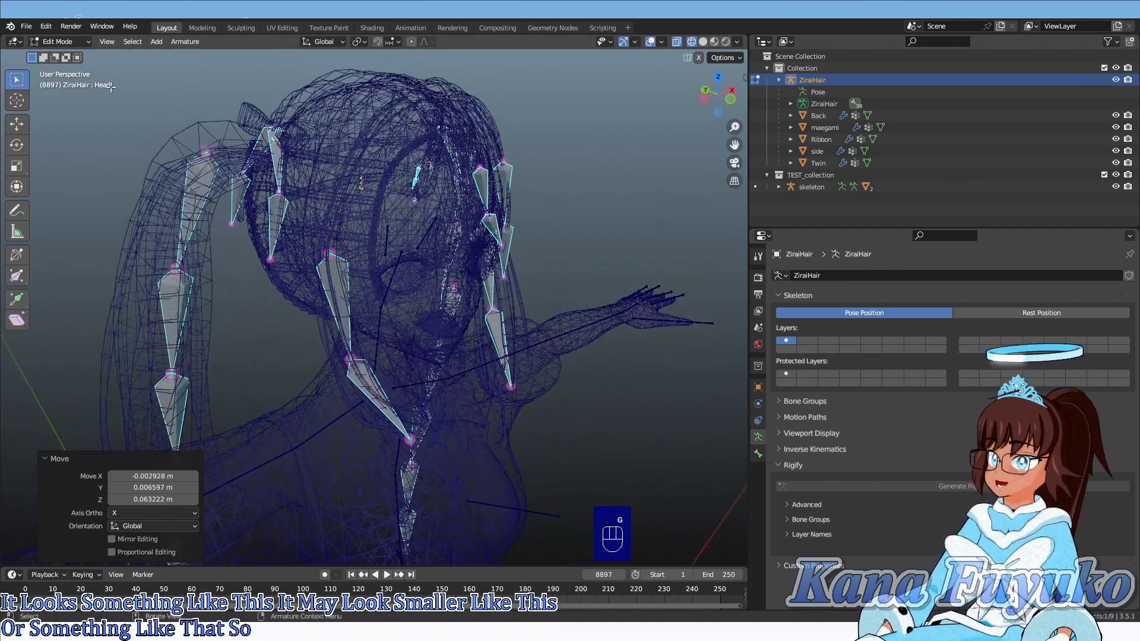
key("ctrl+z")
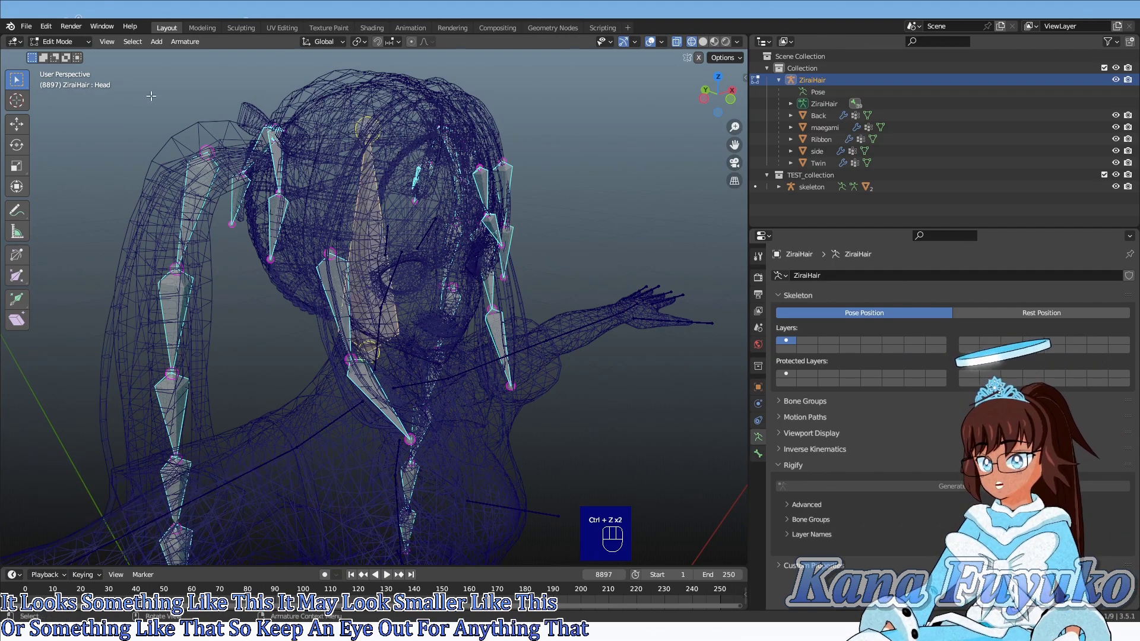
key("ctrl+z")
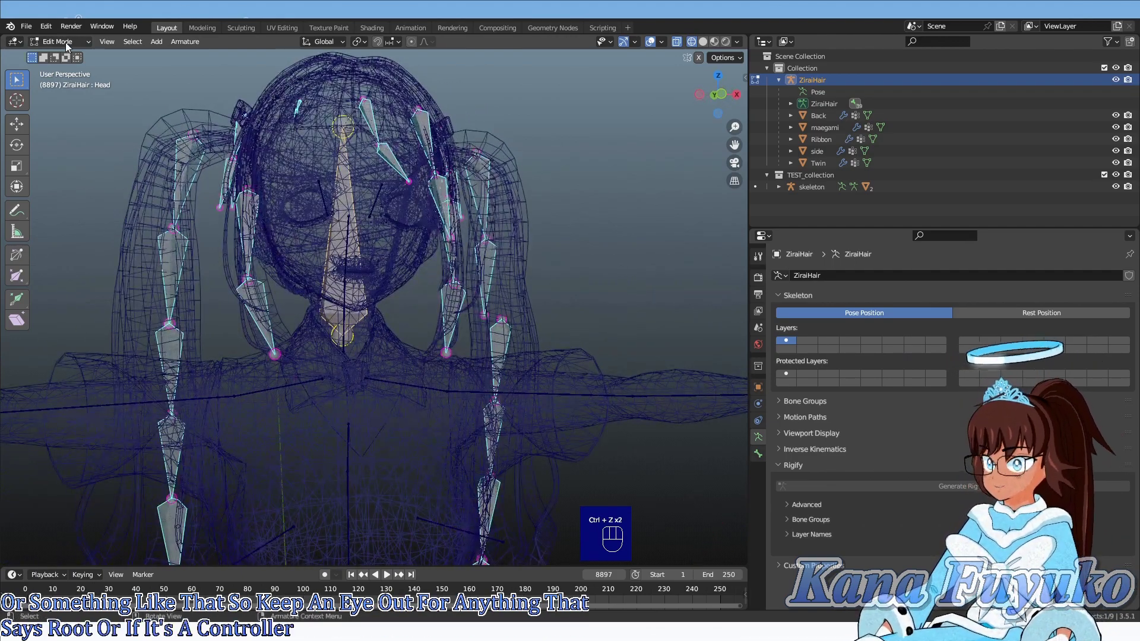
- Switch ZiraiHair to Pose Mode and test-move the Head bone to check whether it controls the whole hair
left_click(68, 43)
left_click(63, 81)
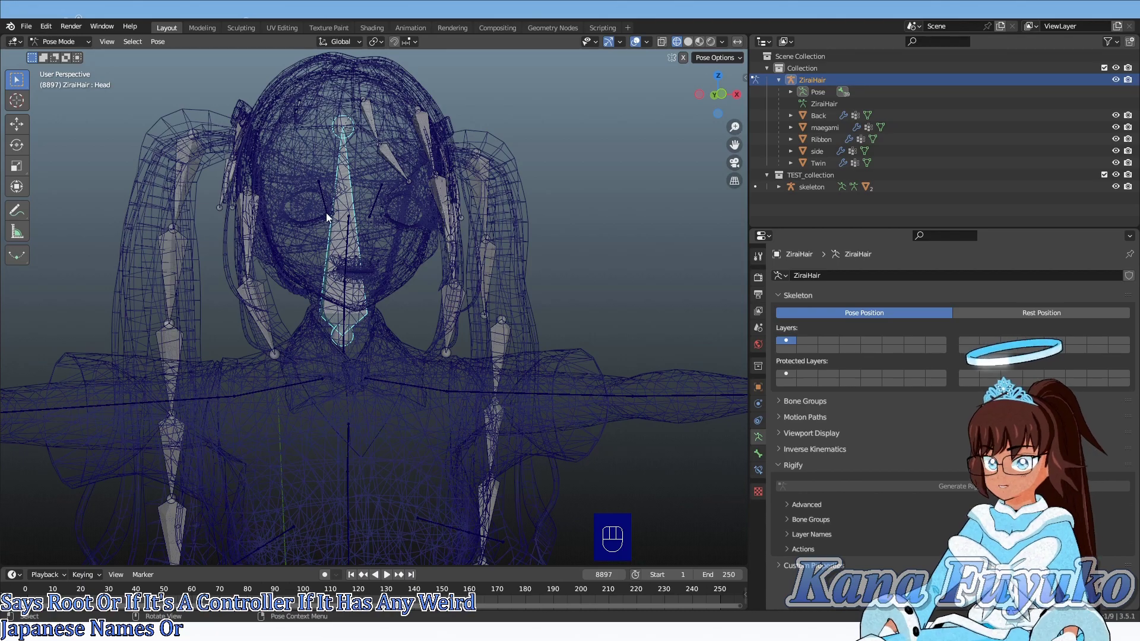
scroll(326, 217, "down", 3)
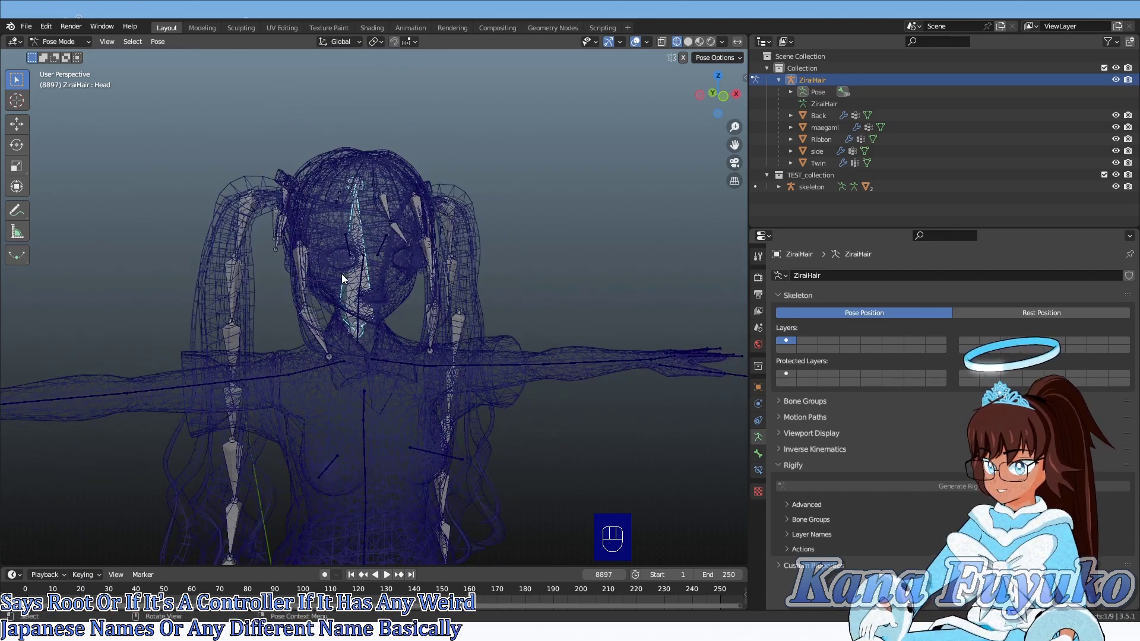
key("g")
right_click(238, 164)
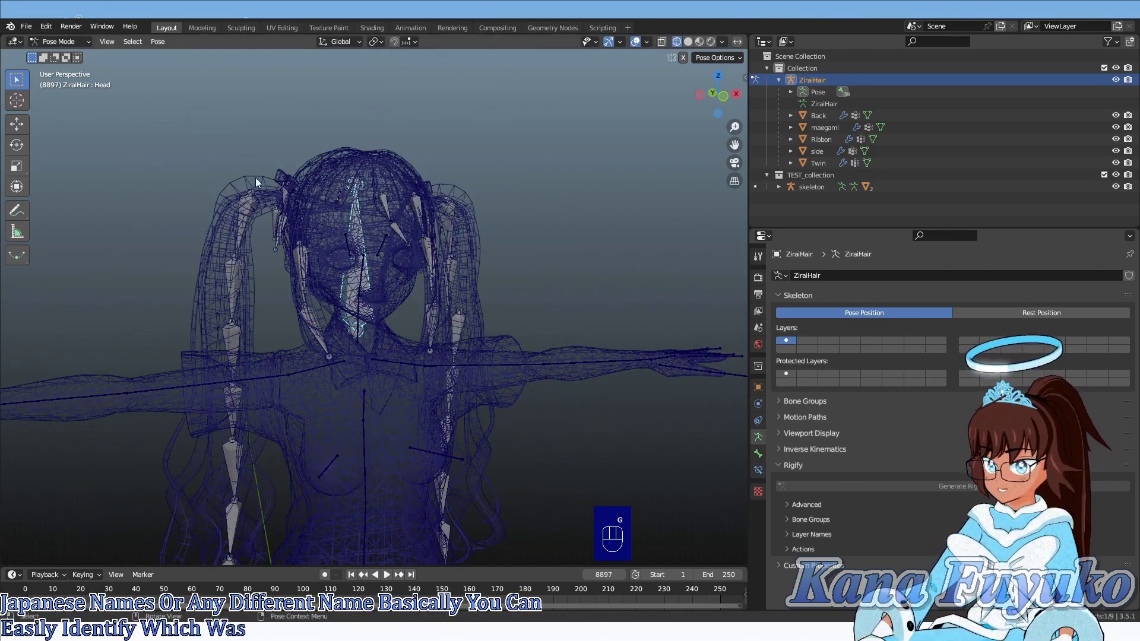
key("g")
right_click(307, 274)
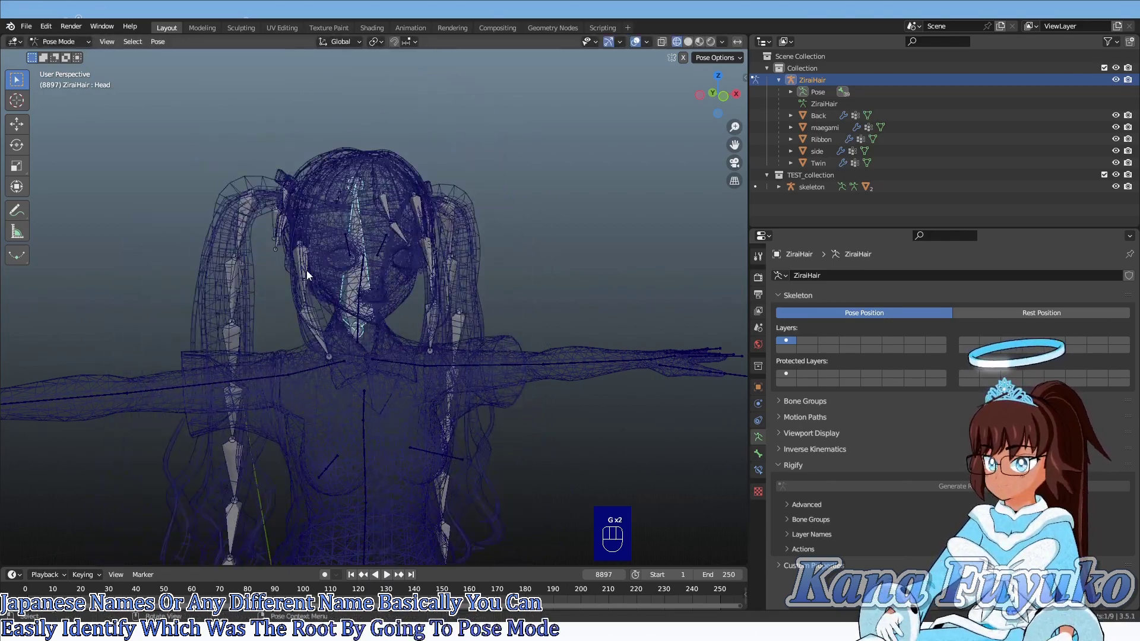
key("g")
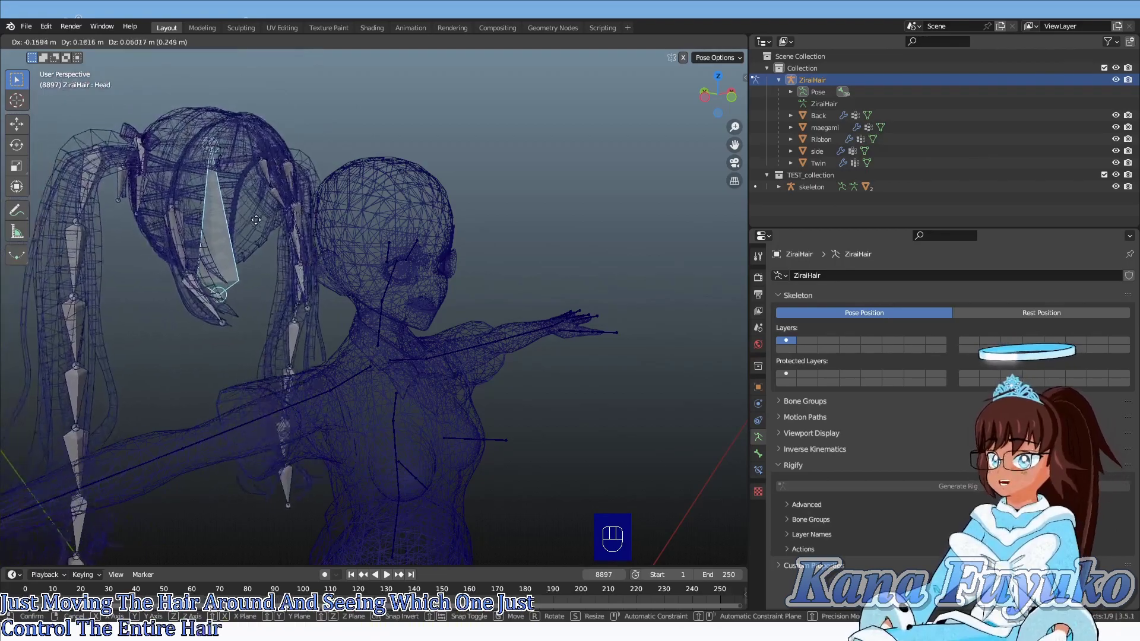
right_click(381, 196)
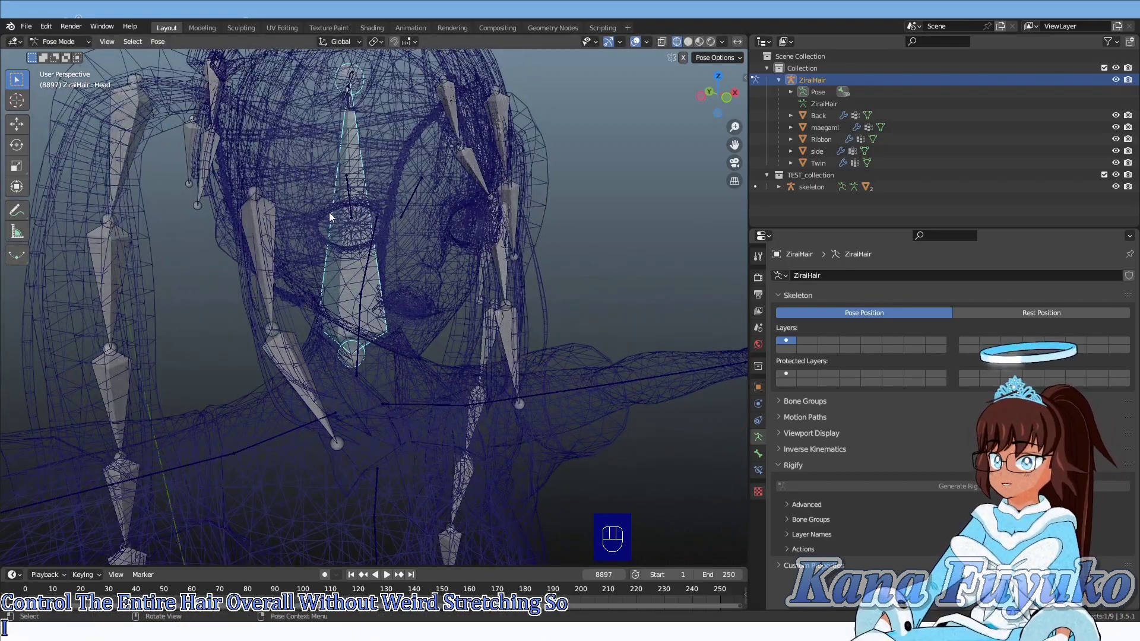
key("Tab")
middle_click_drag(322, 208, 415, 176)
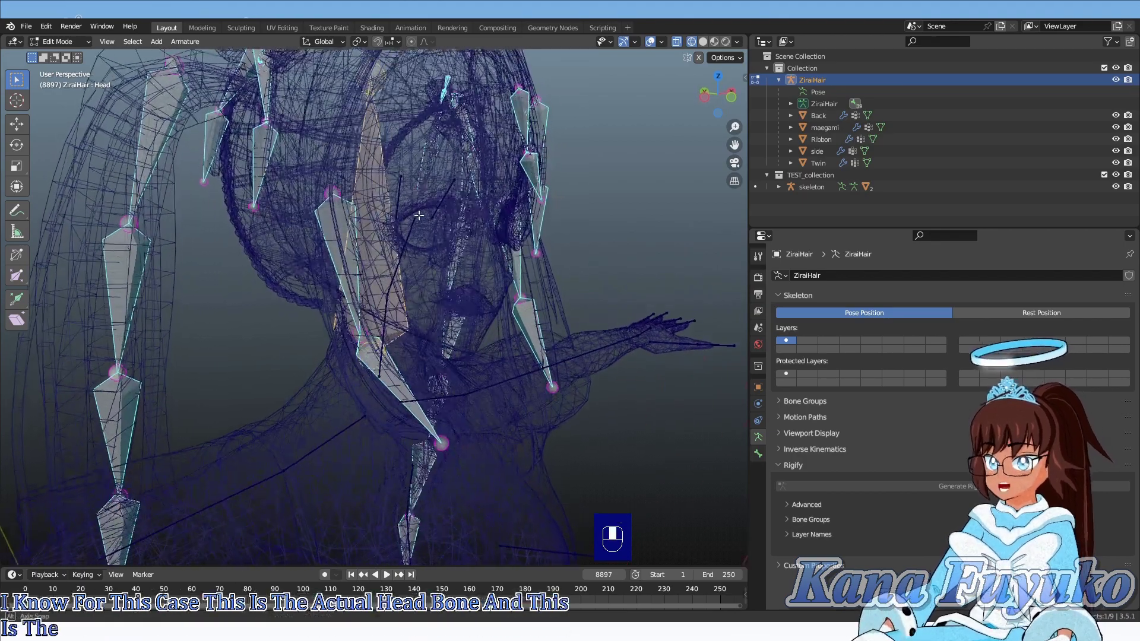
scroll(431, 183, "up", 5)
scroll(447, 169, "down", 5)
key("Tab")
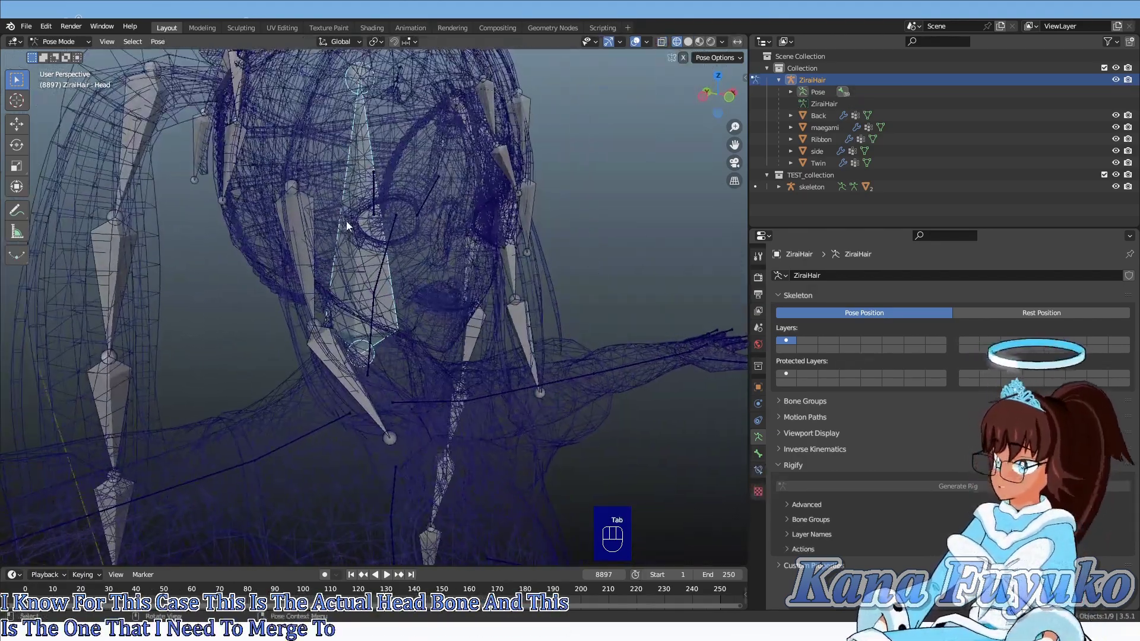
- Return the viewport to solid shading and the ZiraiHair armature to Object Mode
key("z")
left_click(364, 308)
middle_click_drag(364, 307, 237, 165)
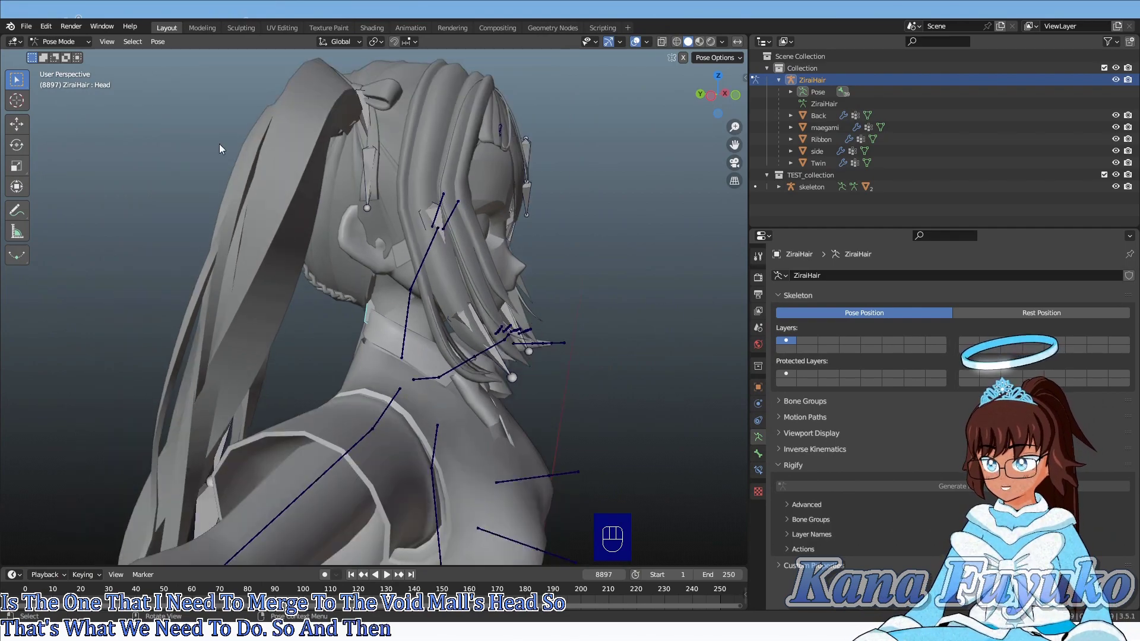
left_click(64, 43)
left_click(65, 54)
- Select the character's skeleton armature near the neck and put it in Edit Mode
scroll(432, 283, "up", 4)
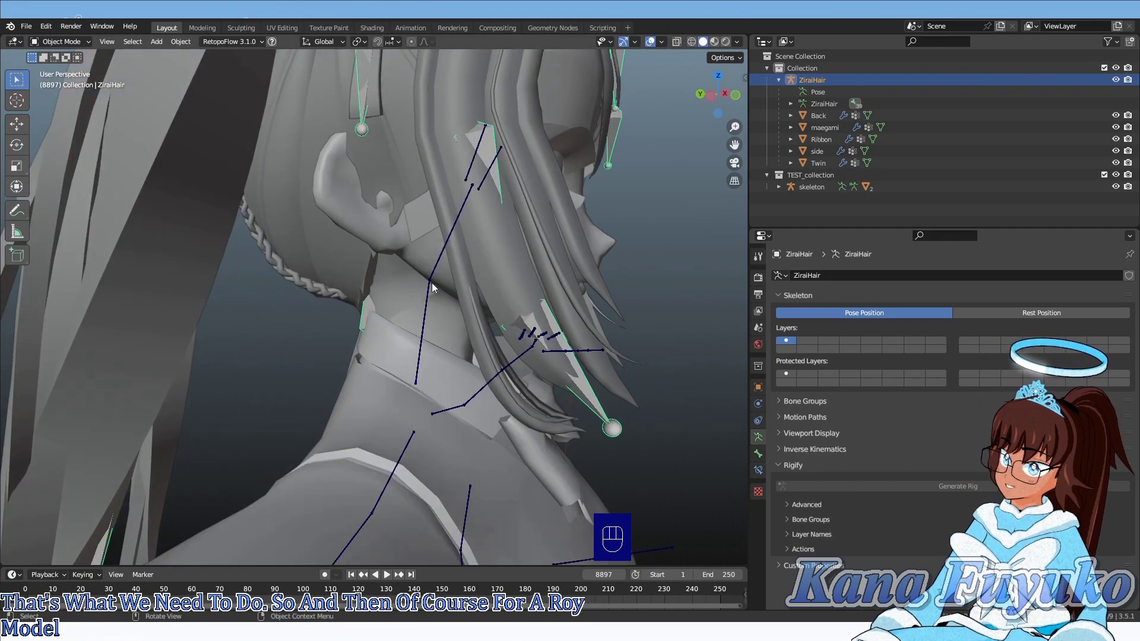
left_click(435, 276)
middle_click_drag(458, 252, 404, 256)
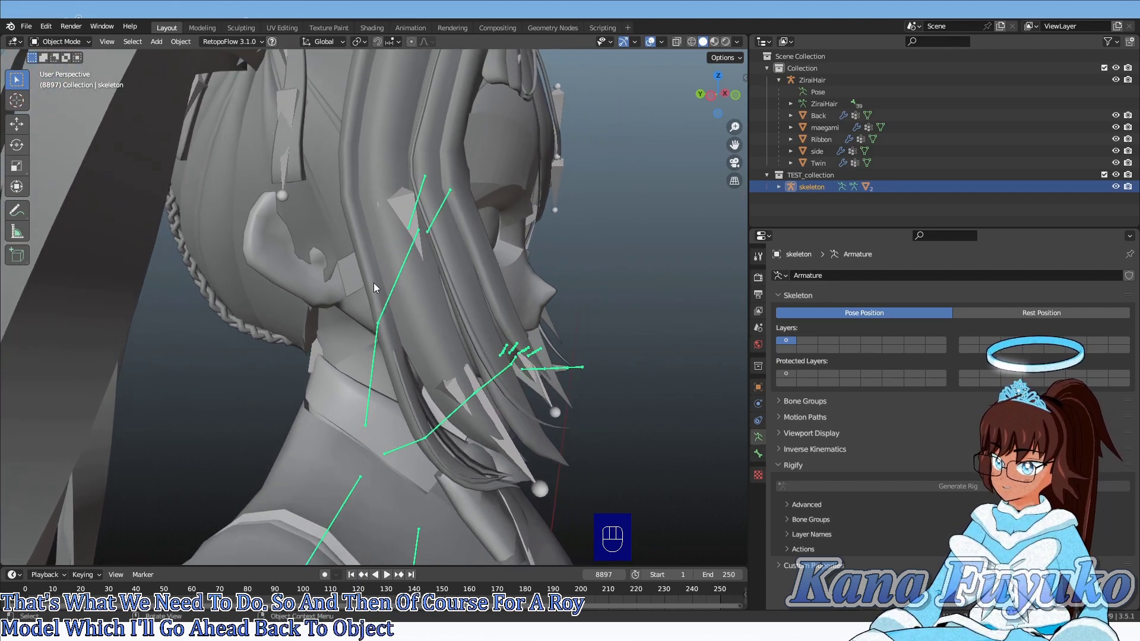
key("Tab")
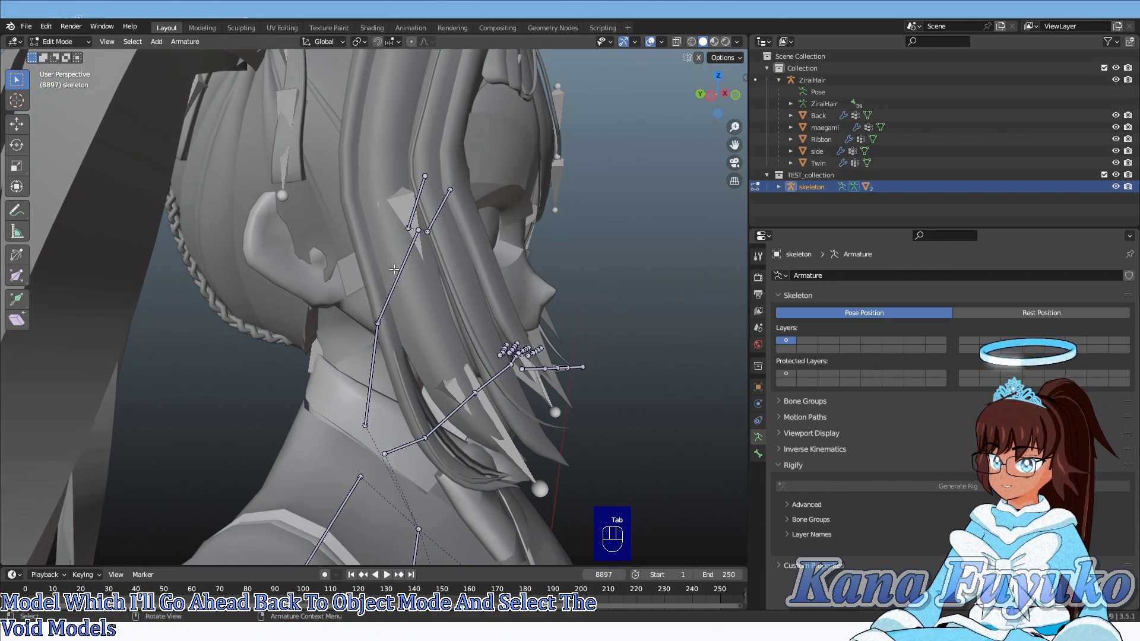
middle_click_drag(424, 253, 329, 225)
- Try to move the upper end of the skeleton's J_Bip_C_Head bone sideways along X with the Move tool
left_click(17, 124)
left_click_drag(333, 223, 461, 232)
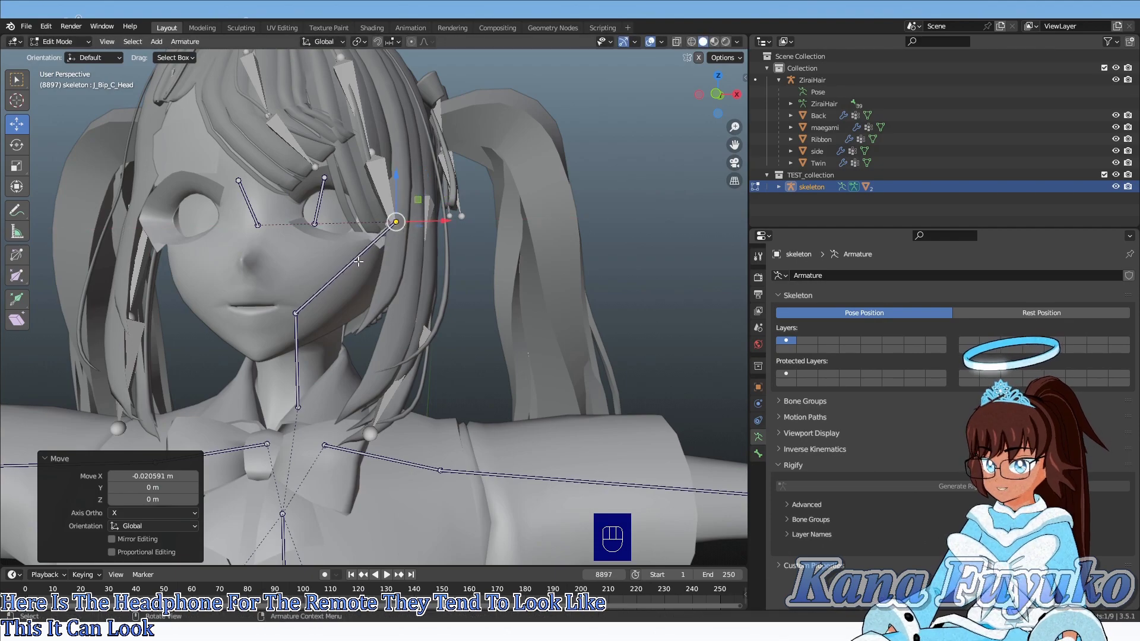
middle_click_drag(360, 257, 344, 309)
scroll(350, 305, "down", 4)
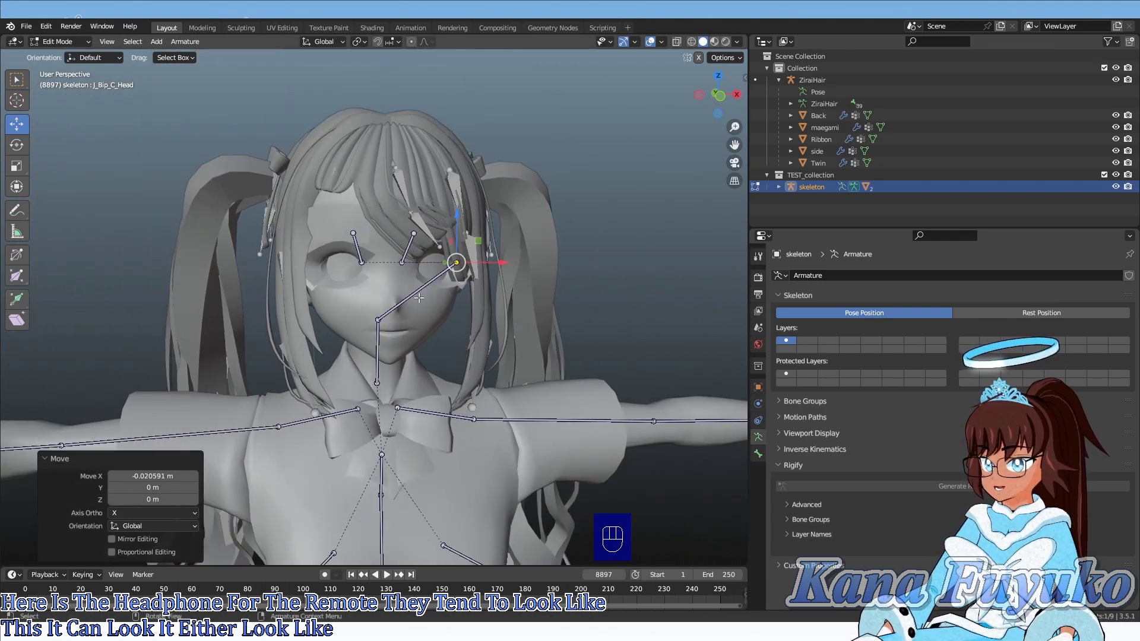
key("ctrl+z")
key("ctrl+z")
- Select the J_Bip_C_Head bone of the skeleton and return the armature to Object Mode
middle_click_drag(418, 293, 400, 270)
scroll(422, 271, "up", 5)
left_click(422, 271)
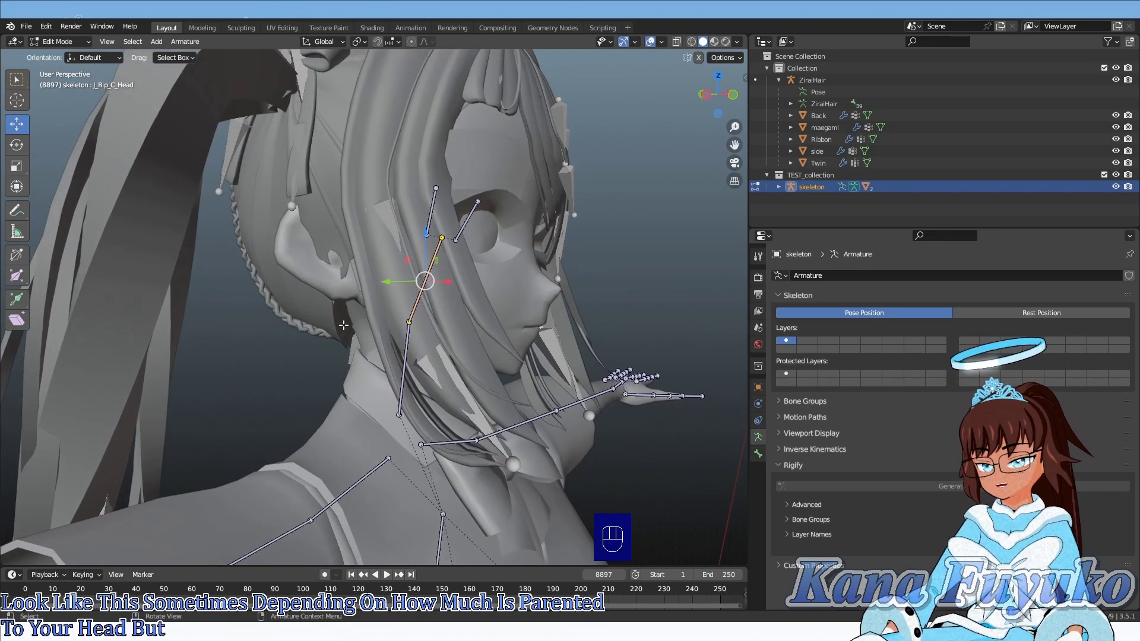
left_click(60, 41)
left_click(59, 56)
- Join the ZiraiHair armature into the character's skeleton, keeping skeleton as the active armature
middle_click_drag(356, 333, 338, 185)
left_click(343, 160)
left_click(341, 162)
middle_click_drag(415, 230, 417, 245)
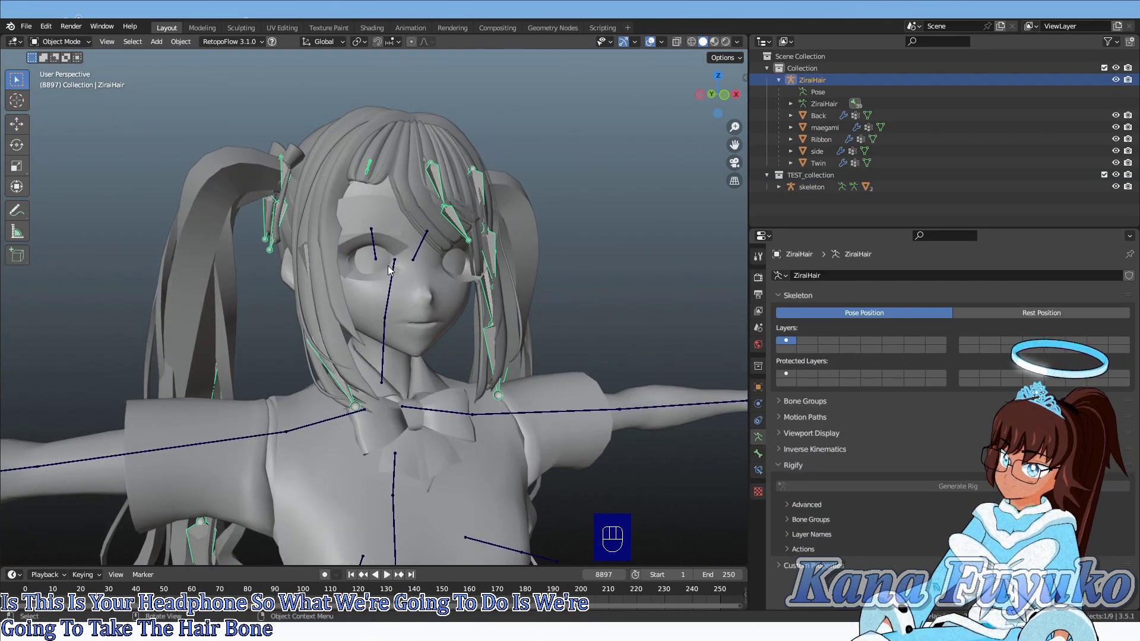
left_click(399, 252, "shift")
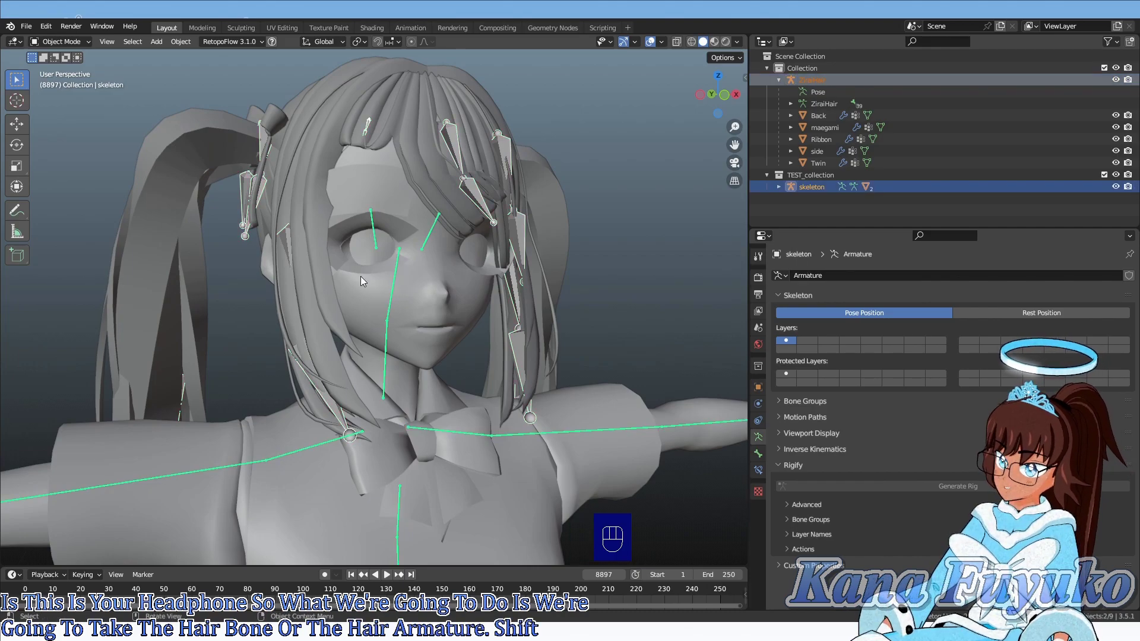
key("ctrl+j")
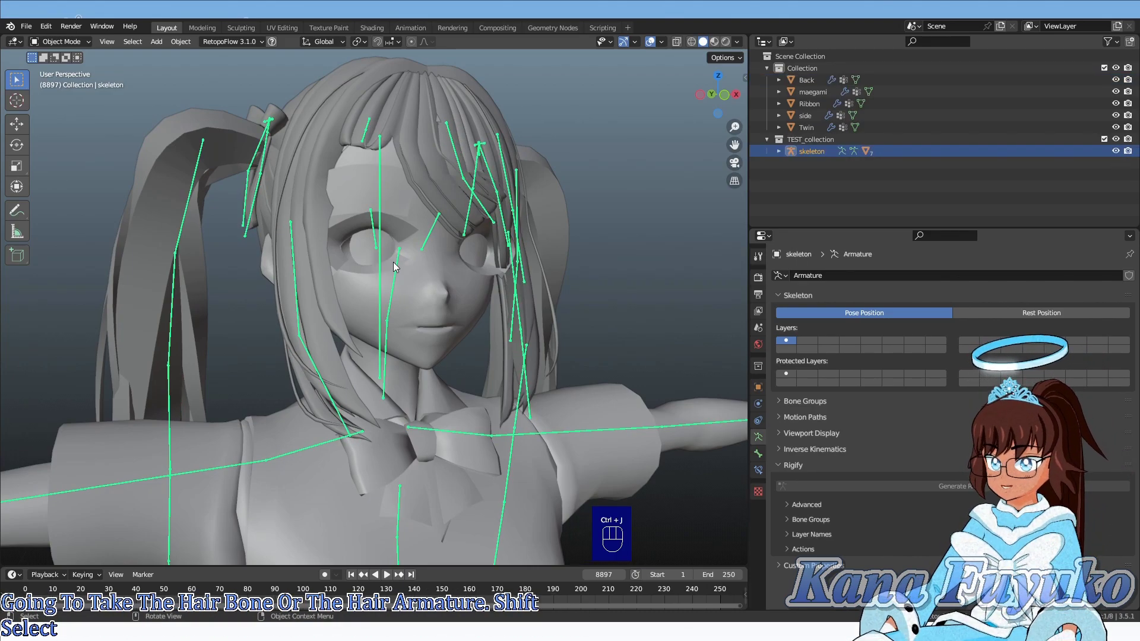
- In Edit Mode, parent the hair's Head bone to the skeleton's J_Bip_C_Head bone with Keep Offset
key("Tab")
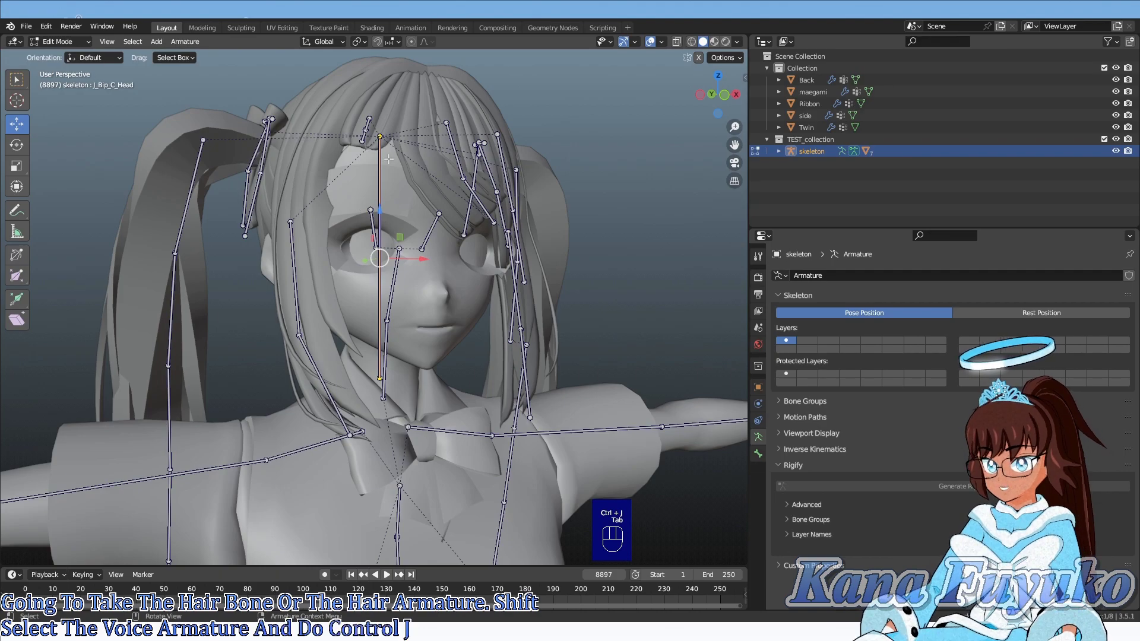
middle_click_drag(378, 164, 388, 186)
left_click(386, 185)
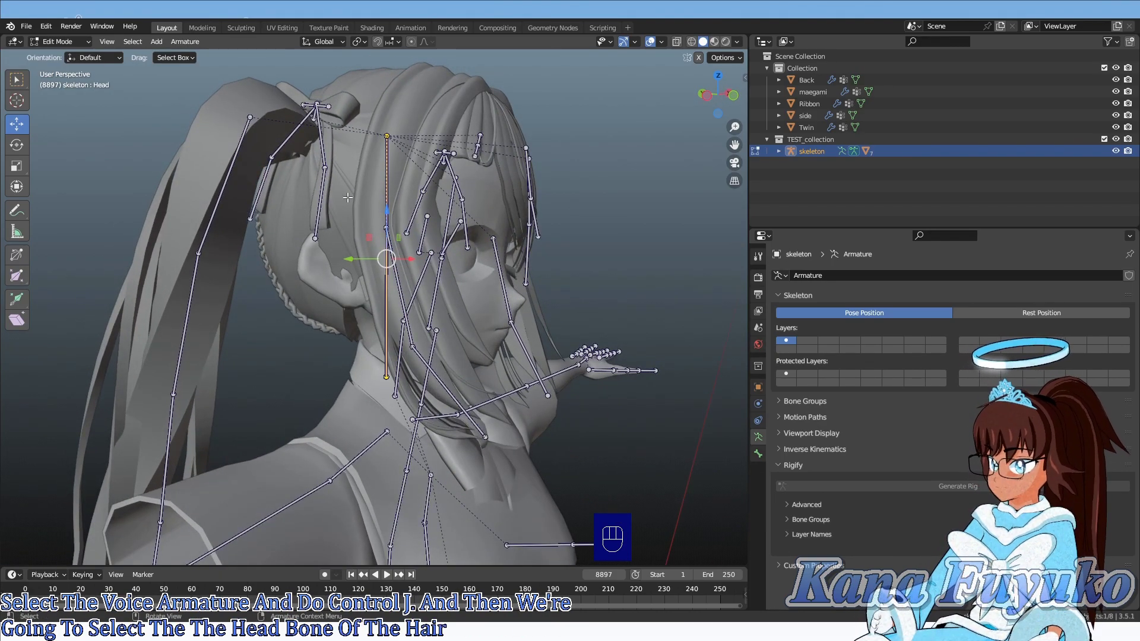
scroll(356, 237, "up", 2)
middle_click_drag(433, 284, 384, 285, "shift")
left_click(378, 274, "shift")
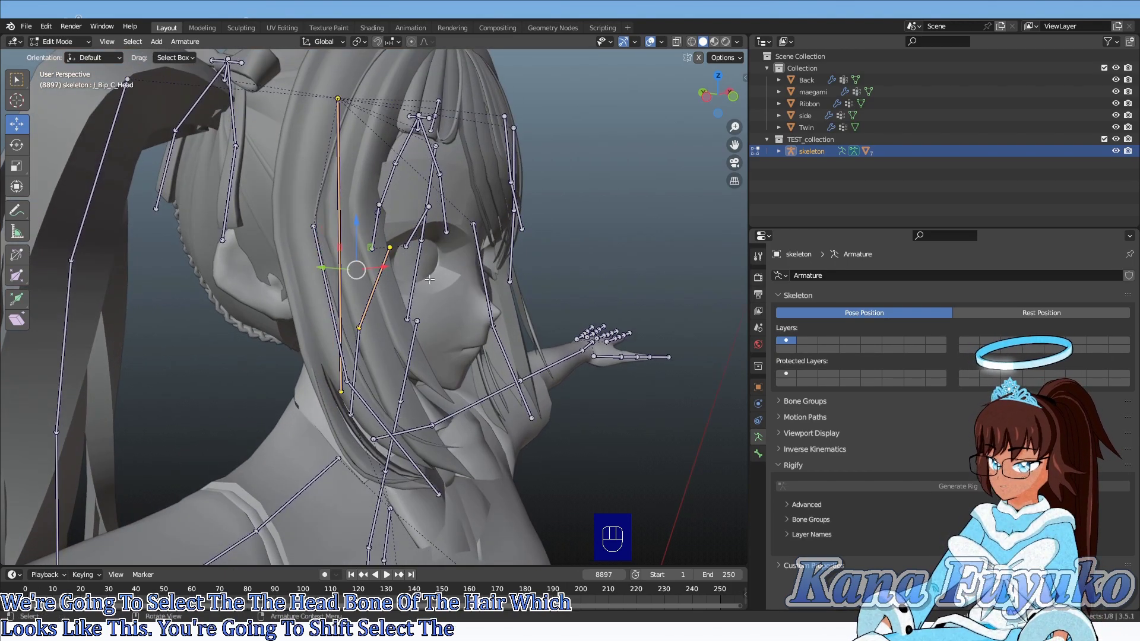
key("ctrl+p")
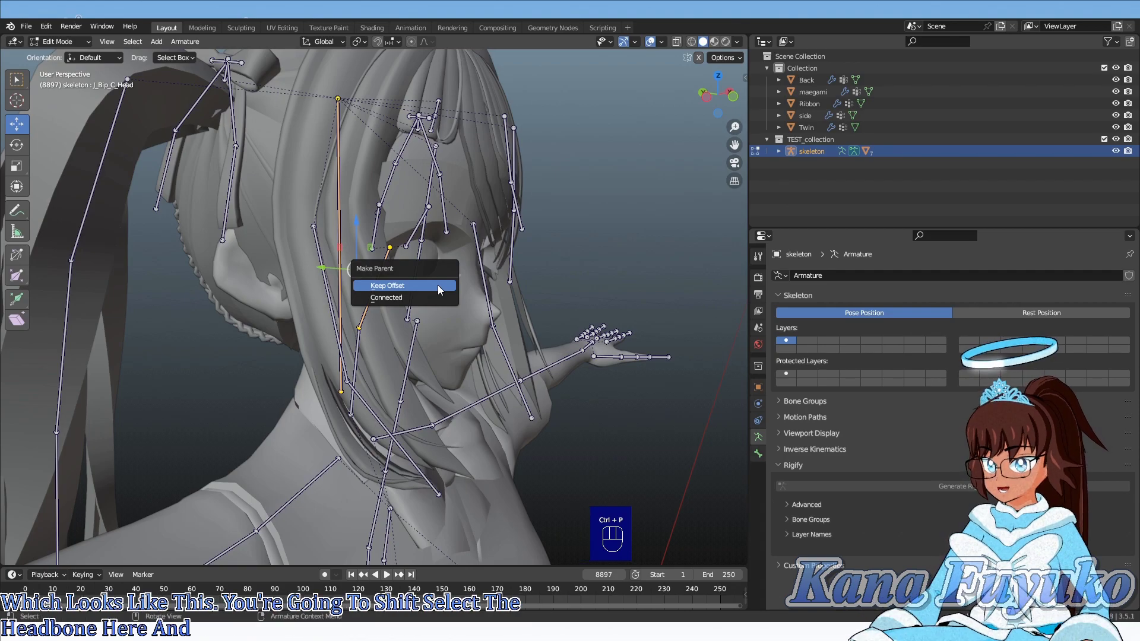
left_click(438, 285)
scroll(440, 264, "down", 4)
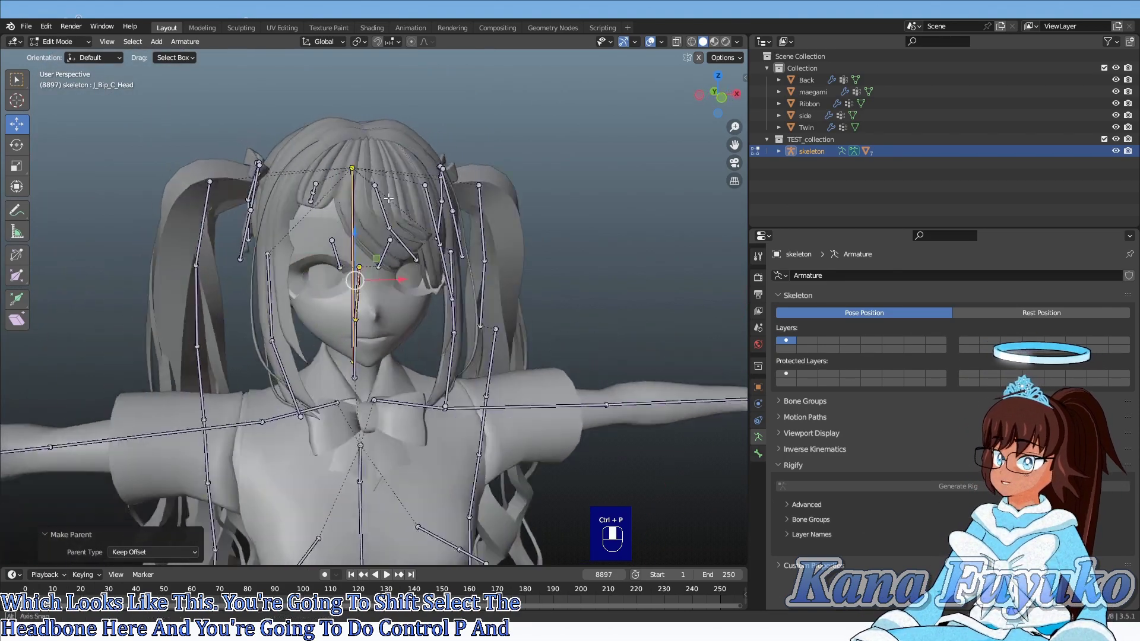
middle_click_drag(440, 265, 381, 218)
scroll(381, 218, "up", 2)
middle_click_drag(224, 231, 225, 218)
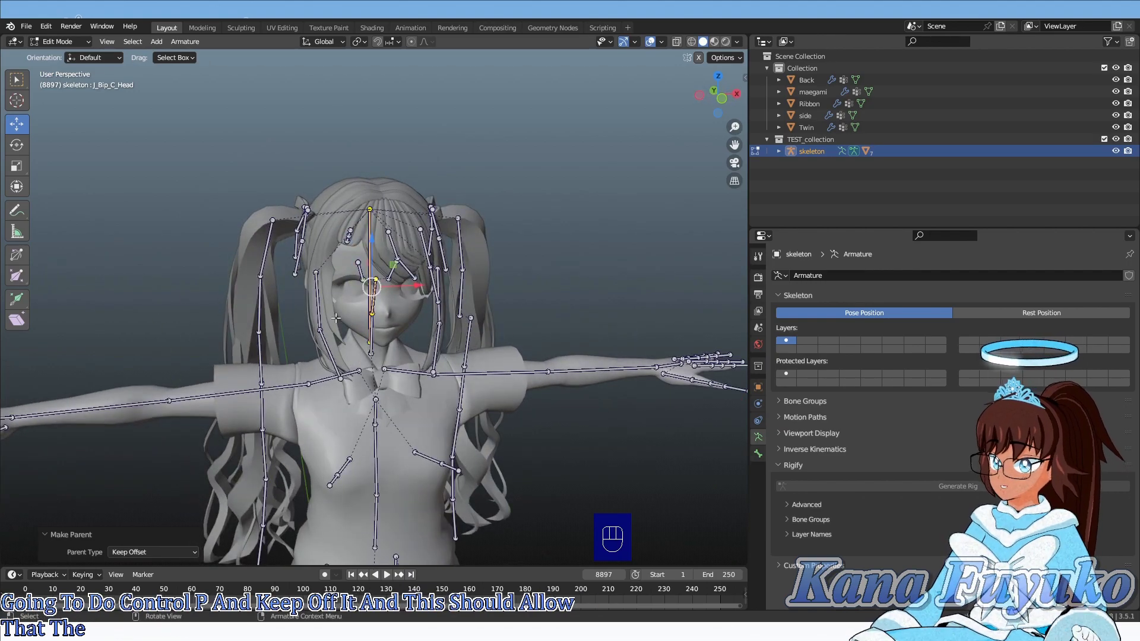
middle_click_drag(327, 264, 368, 221)
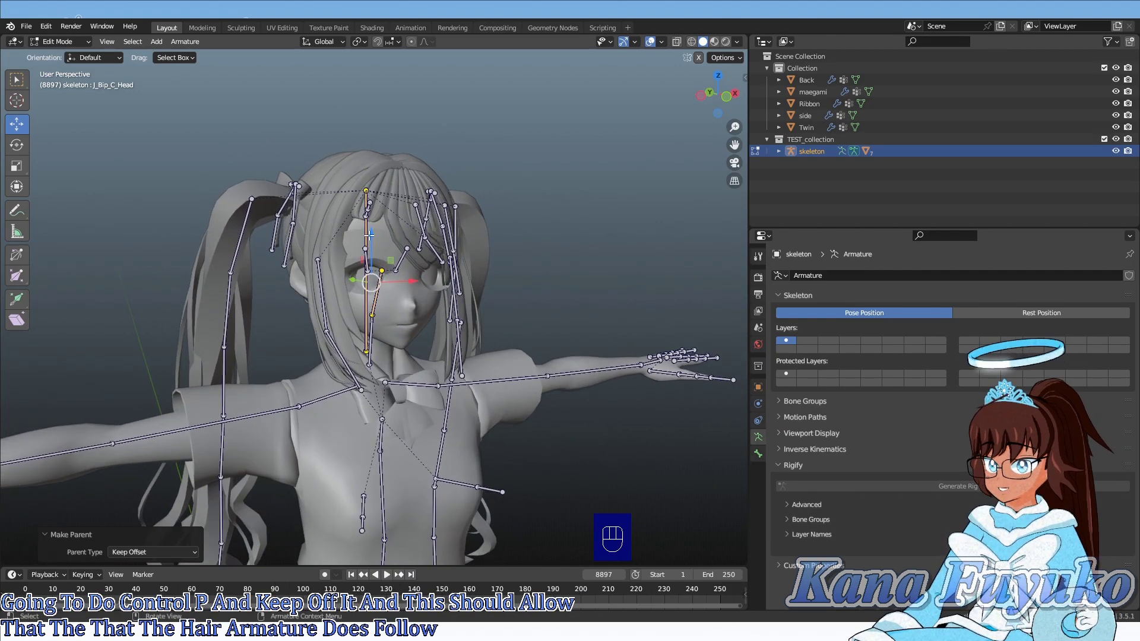
- Merge the weights of the hair's Head bone into its parent using the Cats add-on's To Parents option
left_click(368, 235)
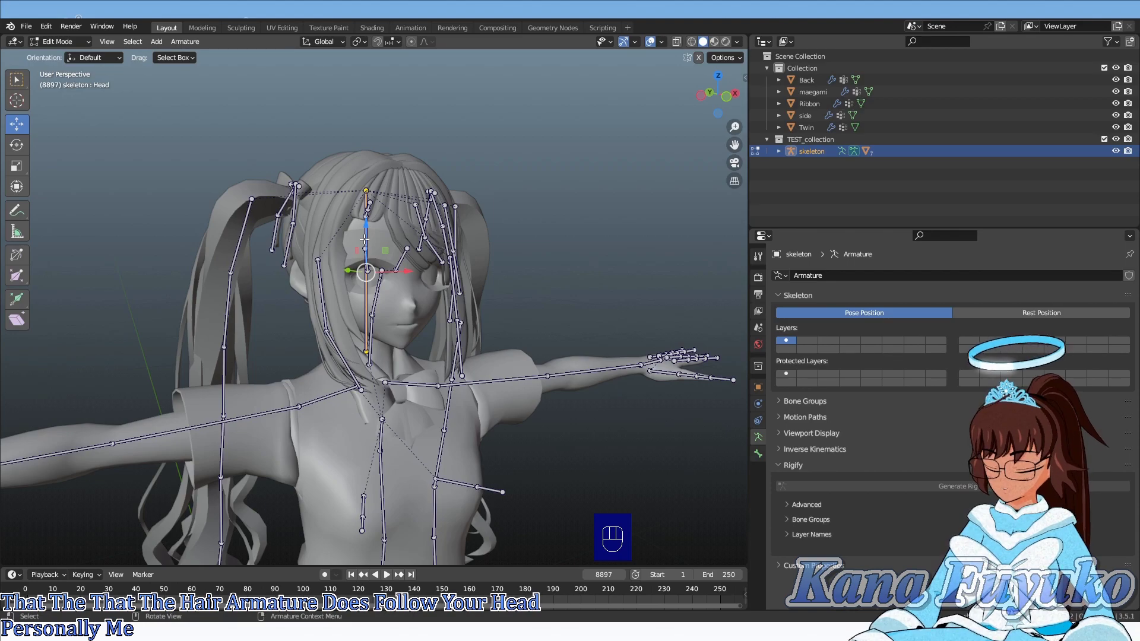
key("n")
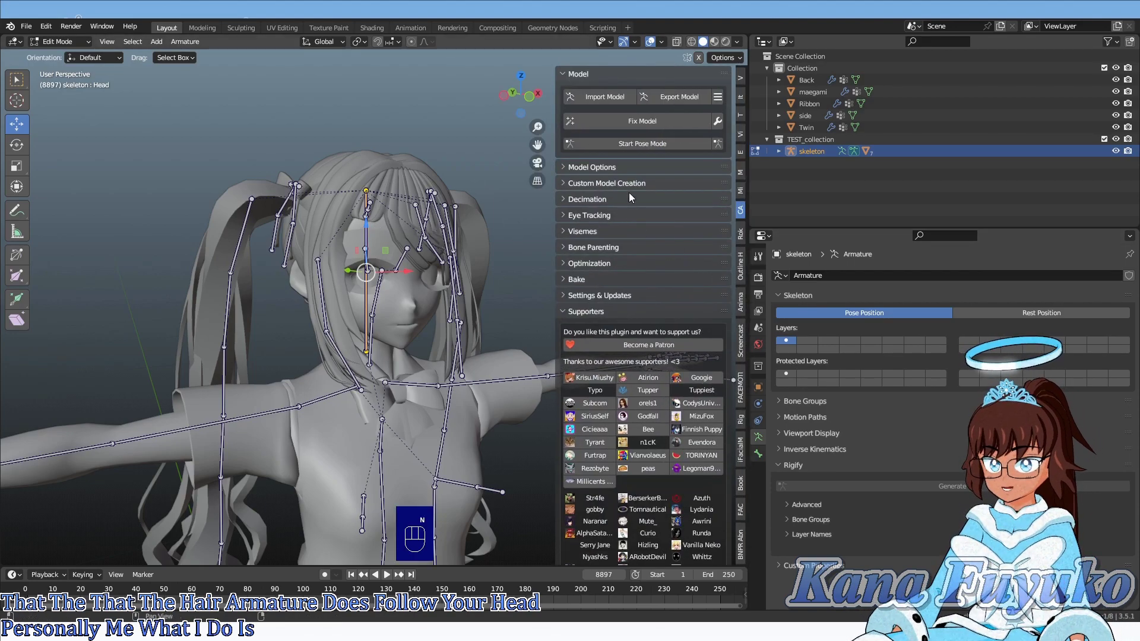
left_click(573, 167)
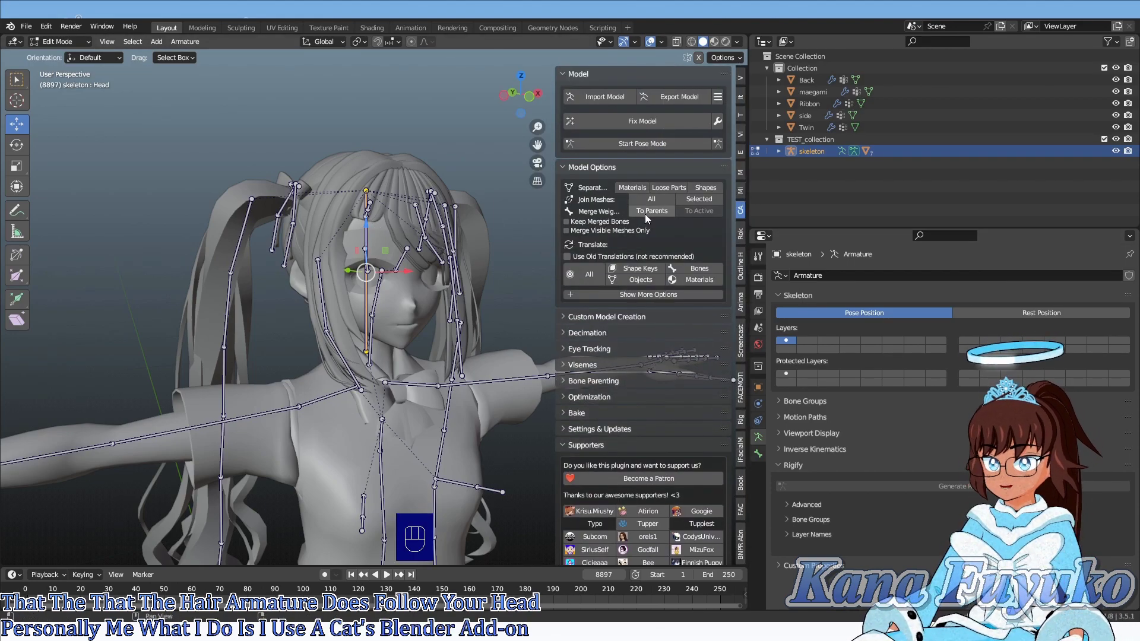
scroll(518, 203, "up", 3)
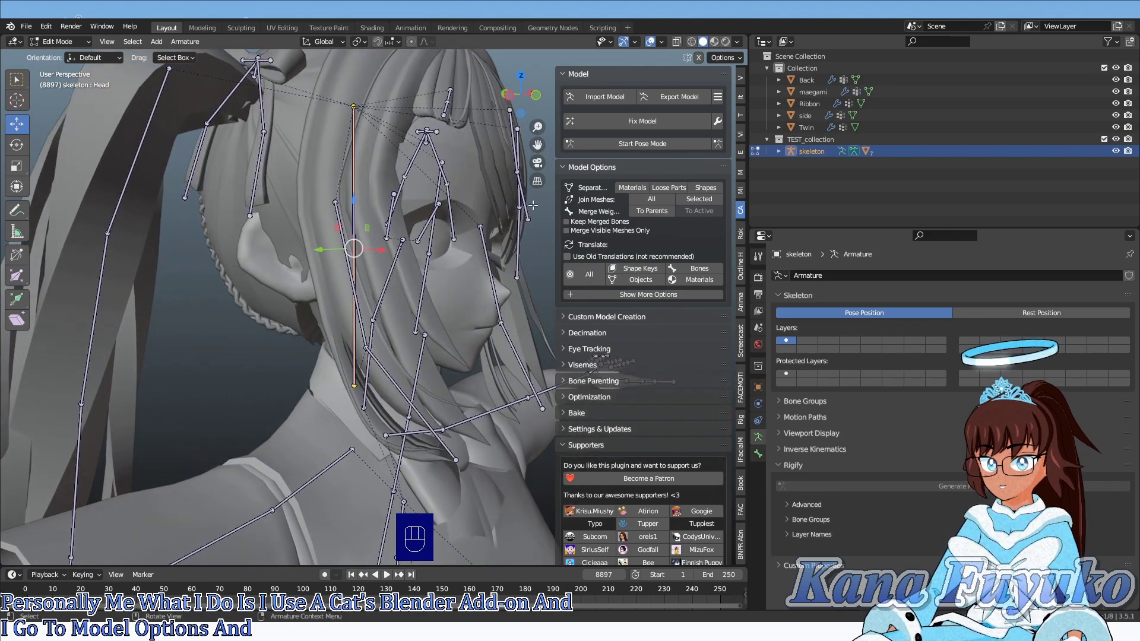
left_click(652, 211)
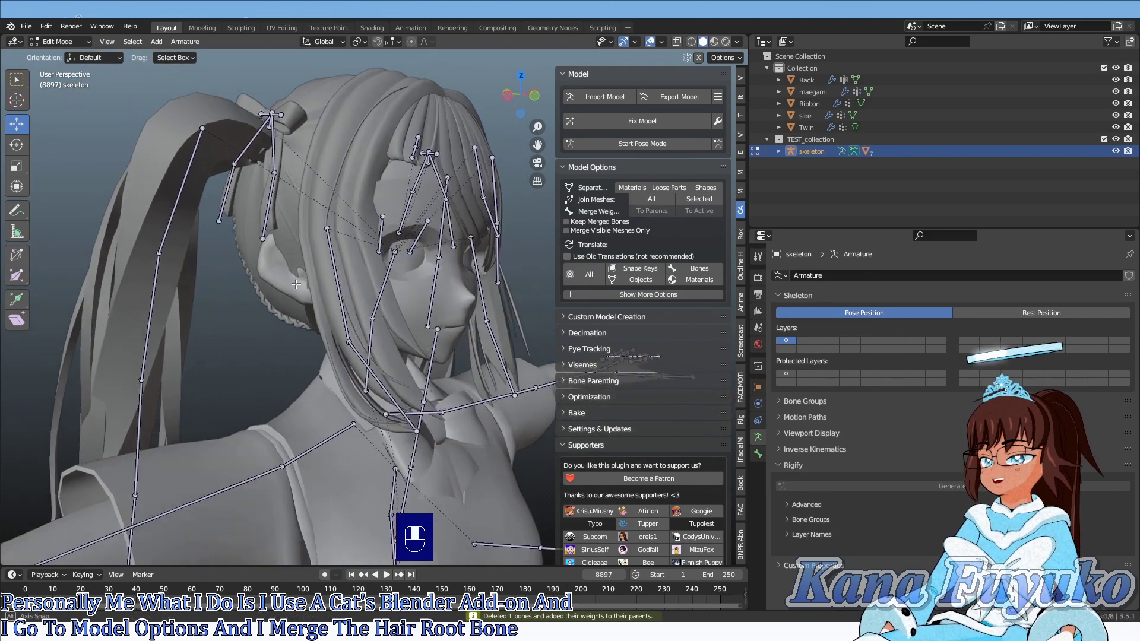
- In Pose Mode, rotate the J_Bip_C_Head bone about 40.8° to test whether the hair follows, and clear its rotation
middle_click_drag(299, 283, 224, 324)
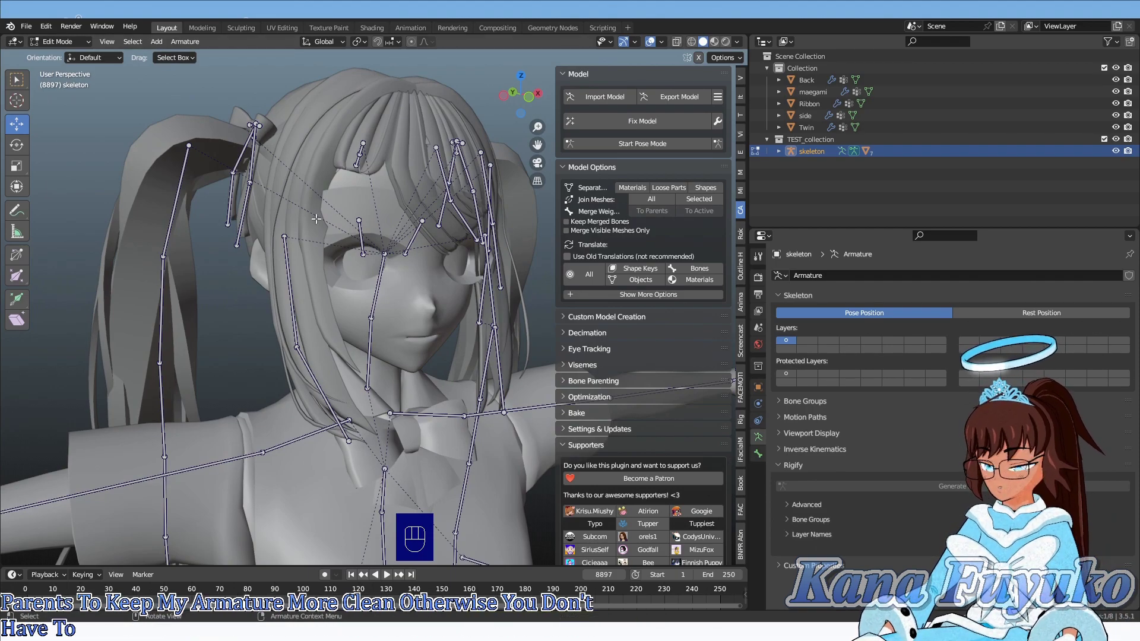
middle_click_drag(417, 152, 393, 235)
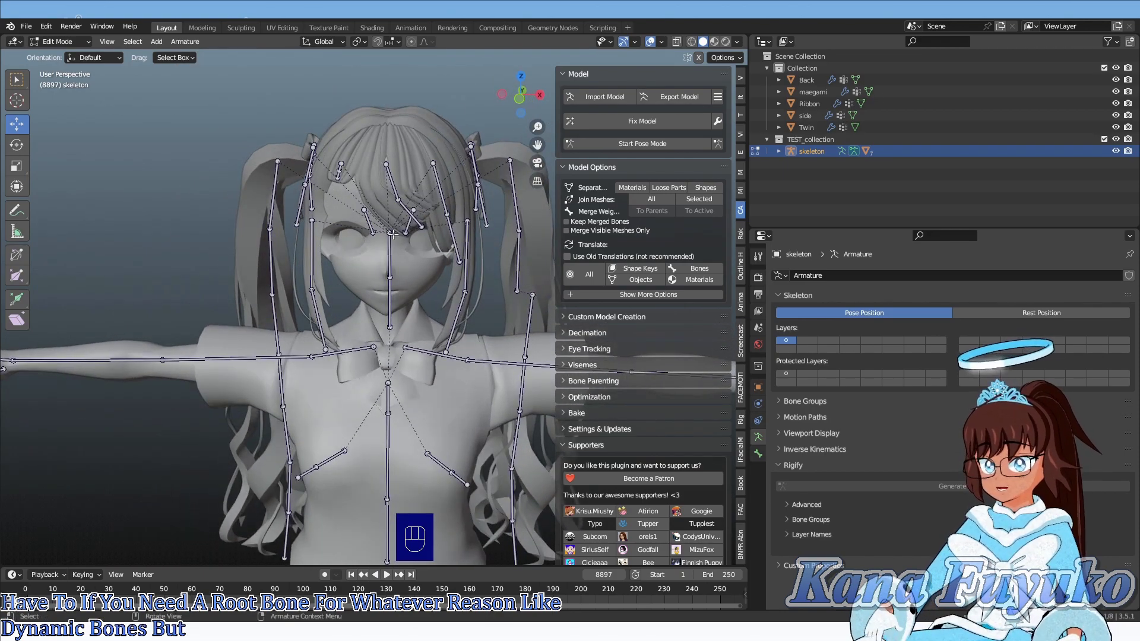
middle_click_drag(321, 219, 337, 212)
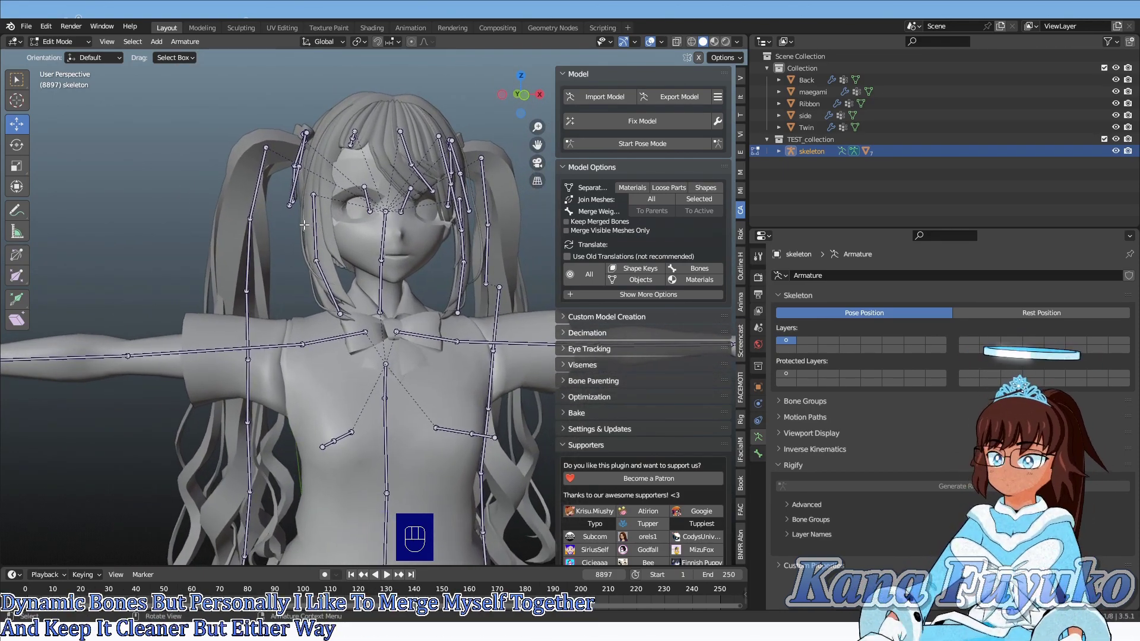
middle_click_drag(300, 223, 325, 222)
left_click(76, 42)
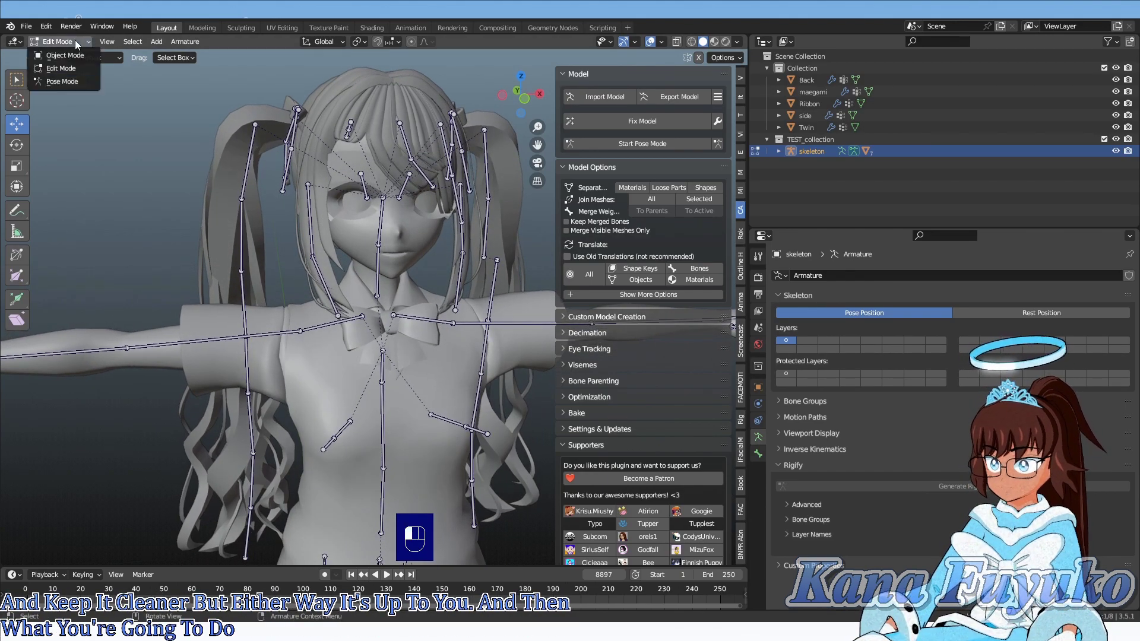
left_click(63, 81)
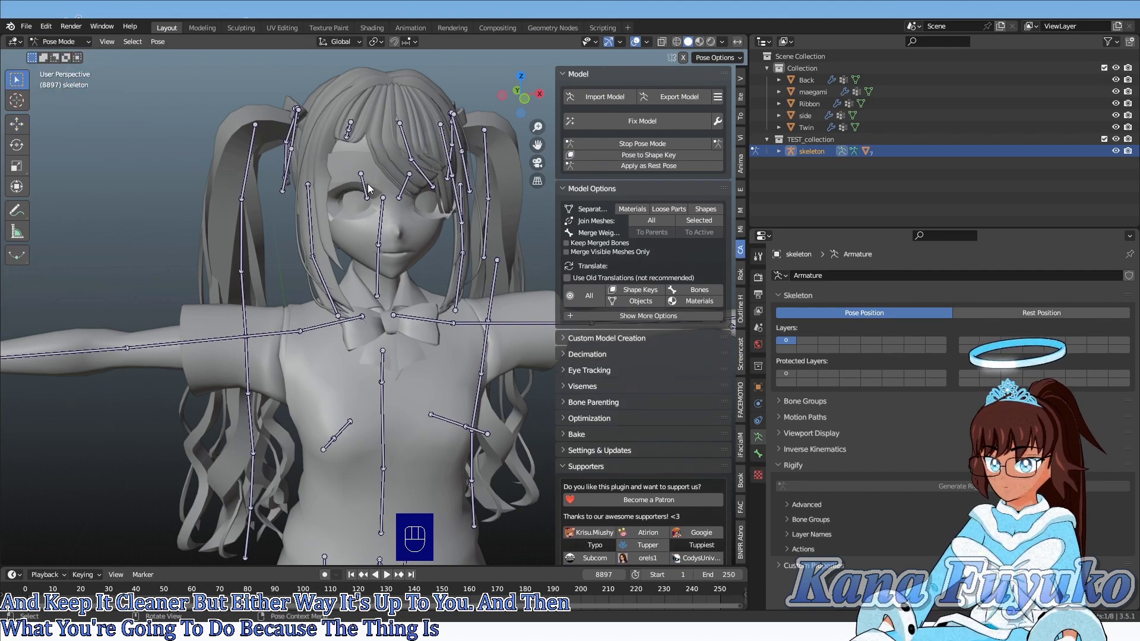
key("r")
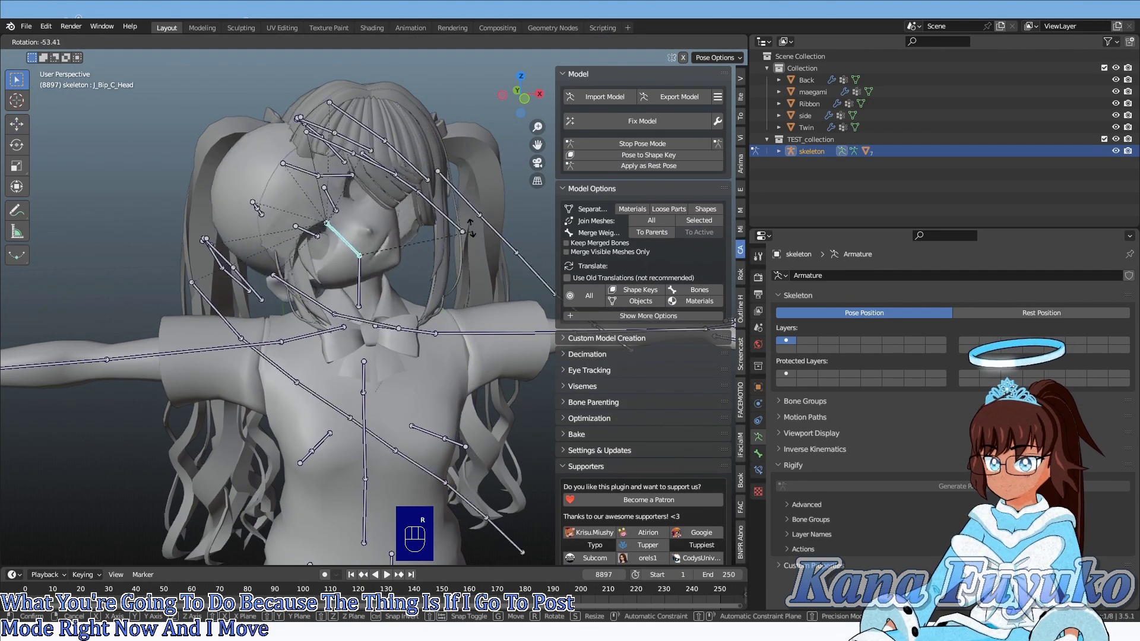
left_click(393, 427)
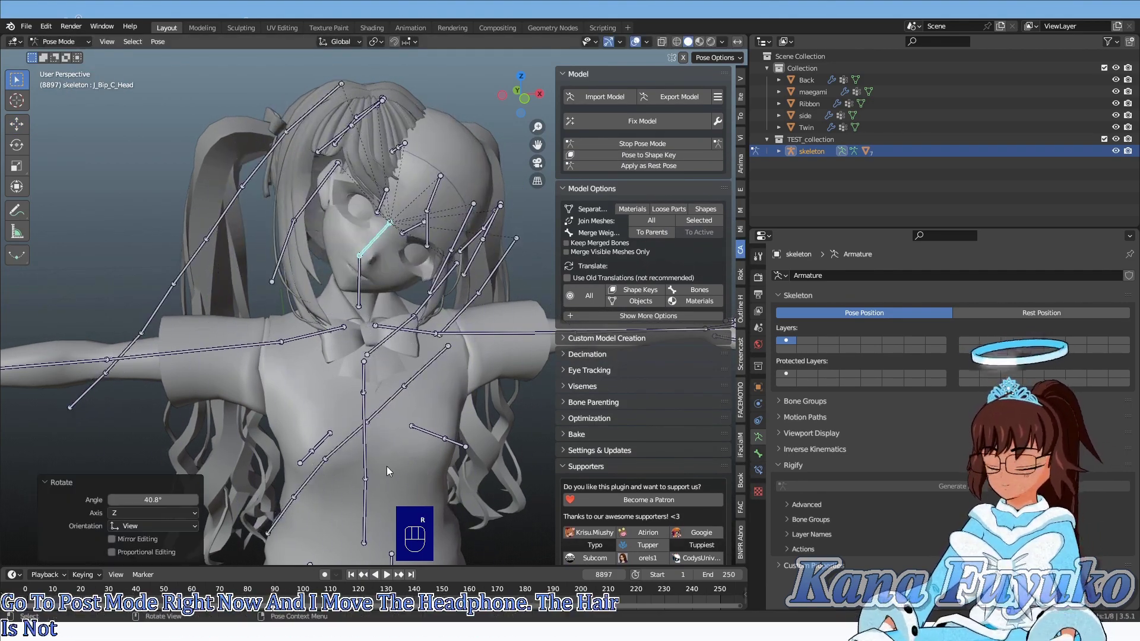
key("n")
middle_click_drag(372, 183, 394, 254, "shift")
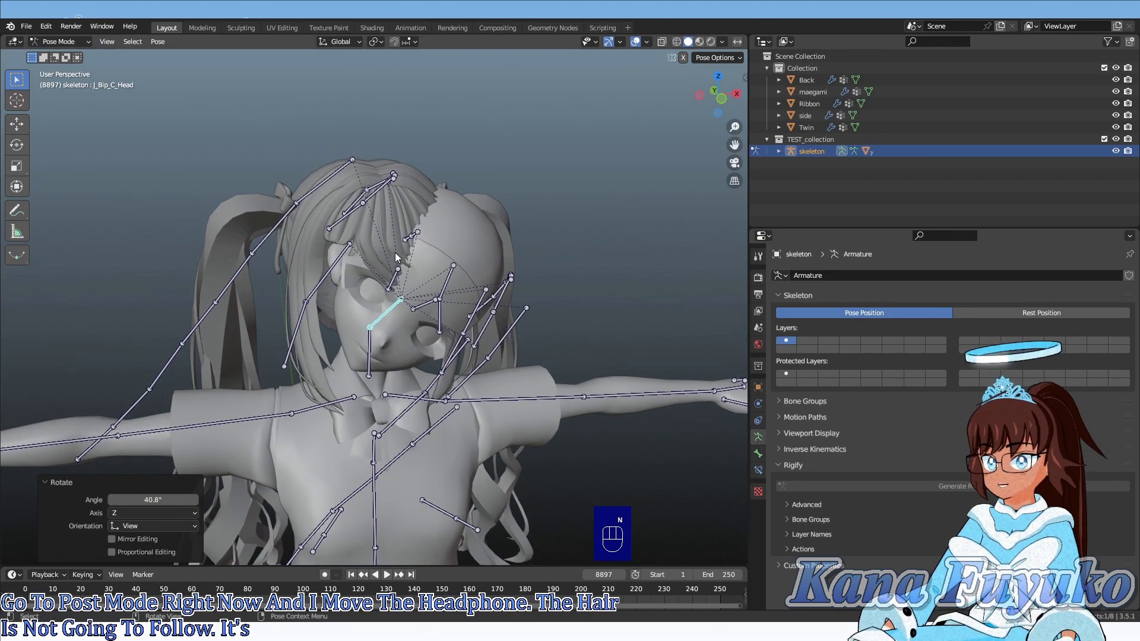
middle_click_drag(346, 220, 361, 202)
middle_click_drag(410, 291, 389, 354)
key("alt+r")
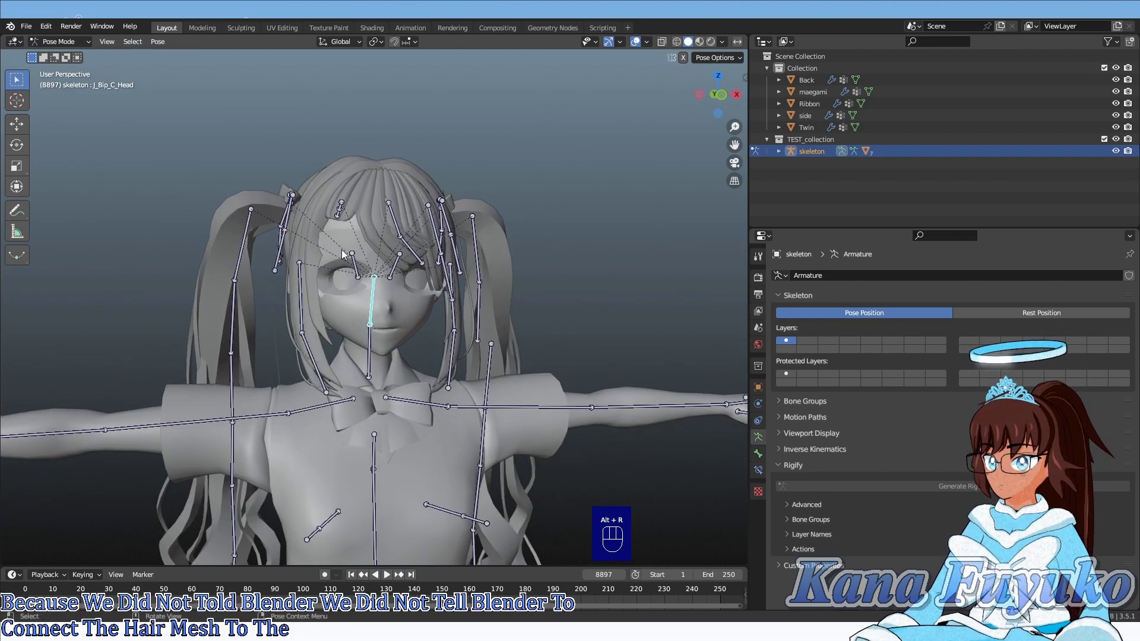
- In Object Mode, parent the Back, maegami, Ribbon, side and Twin hair meshes to the skeleton armature using With Empty Groups
left_click(70, 42)
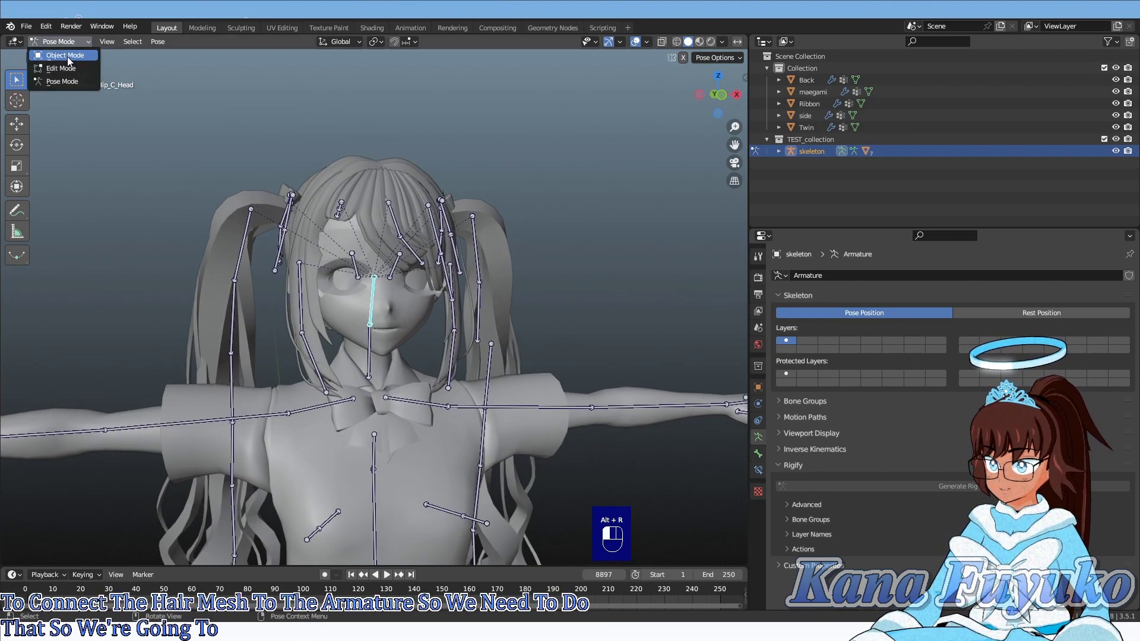
left_click(67, 56)
left_click(798, 79)
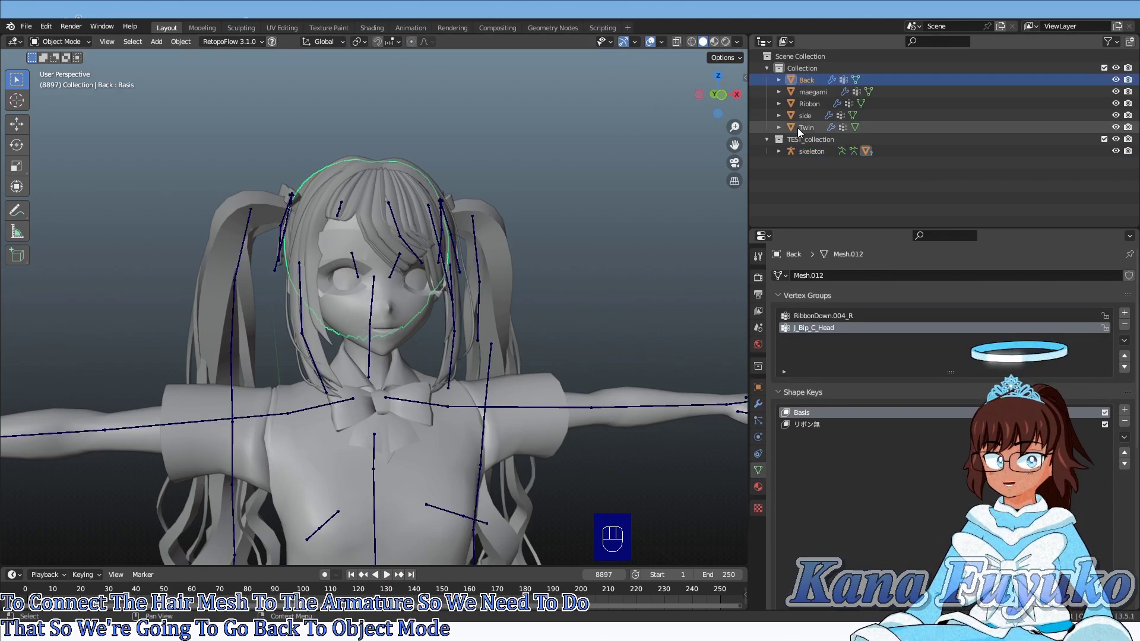
left_click(796, 127, "shift")
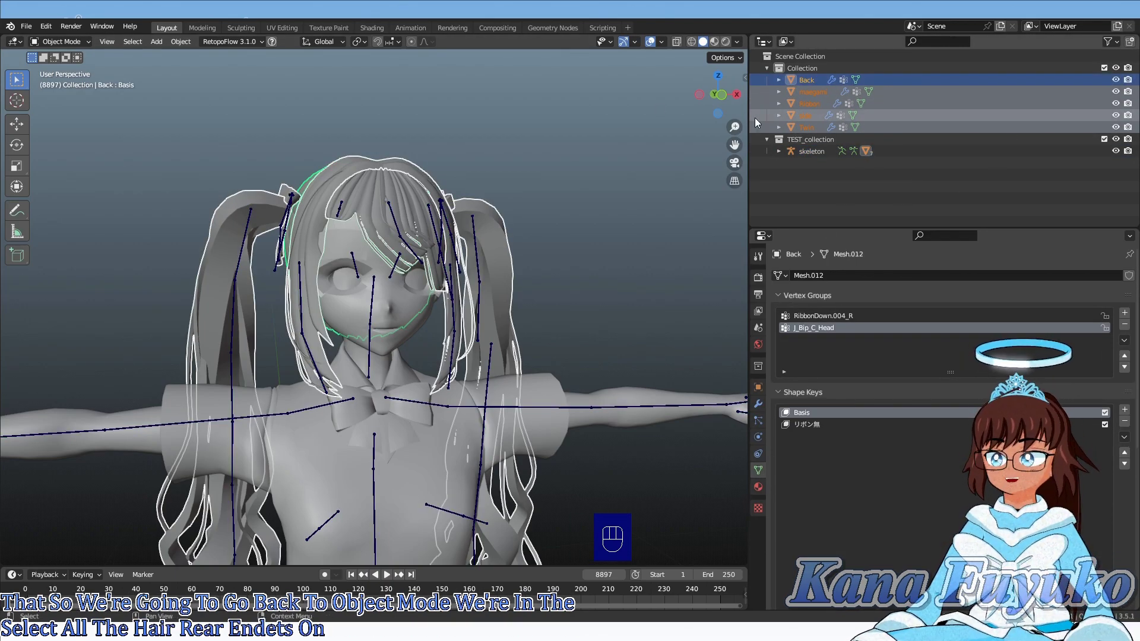
middle_click_drag(457, 208, 437, 301)
scroll(451, 288, "up", 2)
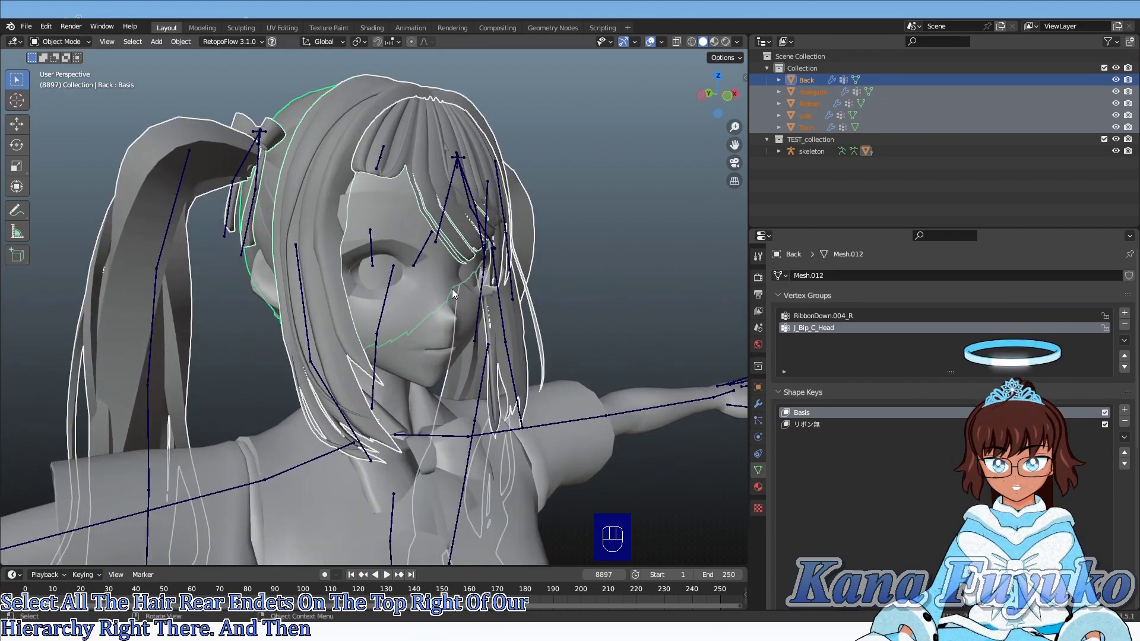
left_click(483, 274, "shift")
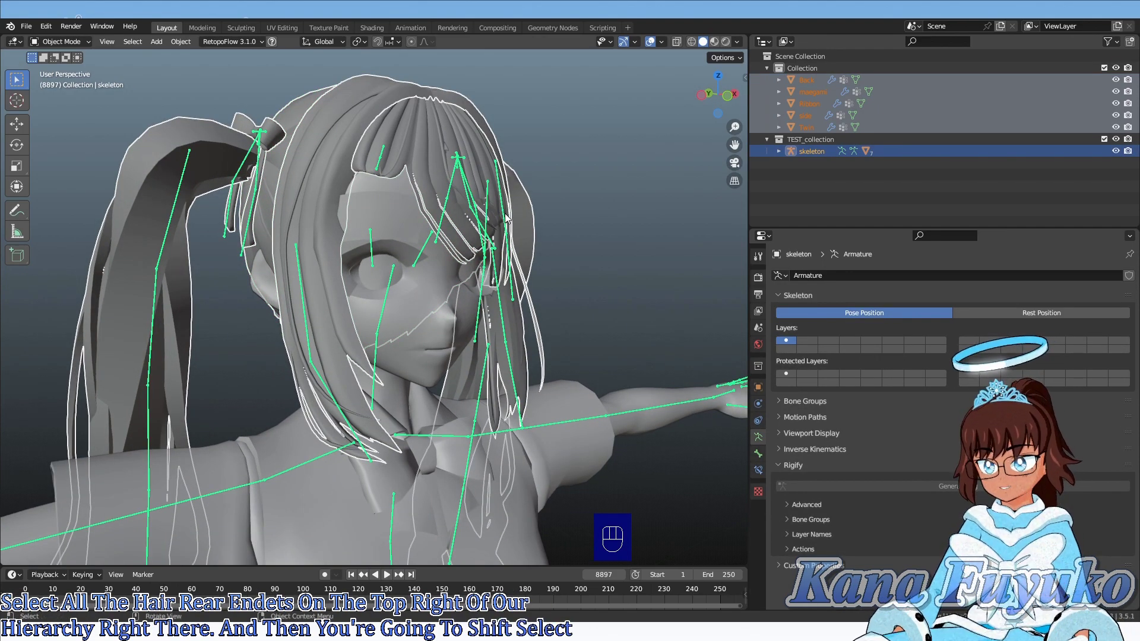
key("ctrl+p")
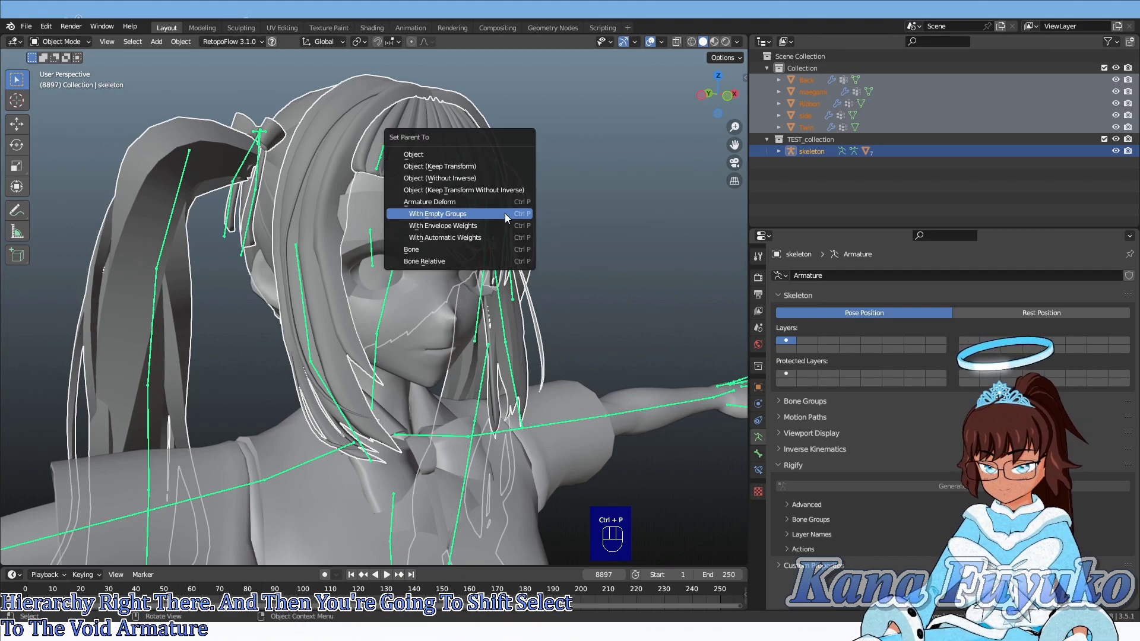
left_click(505, 213)
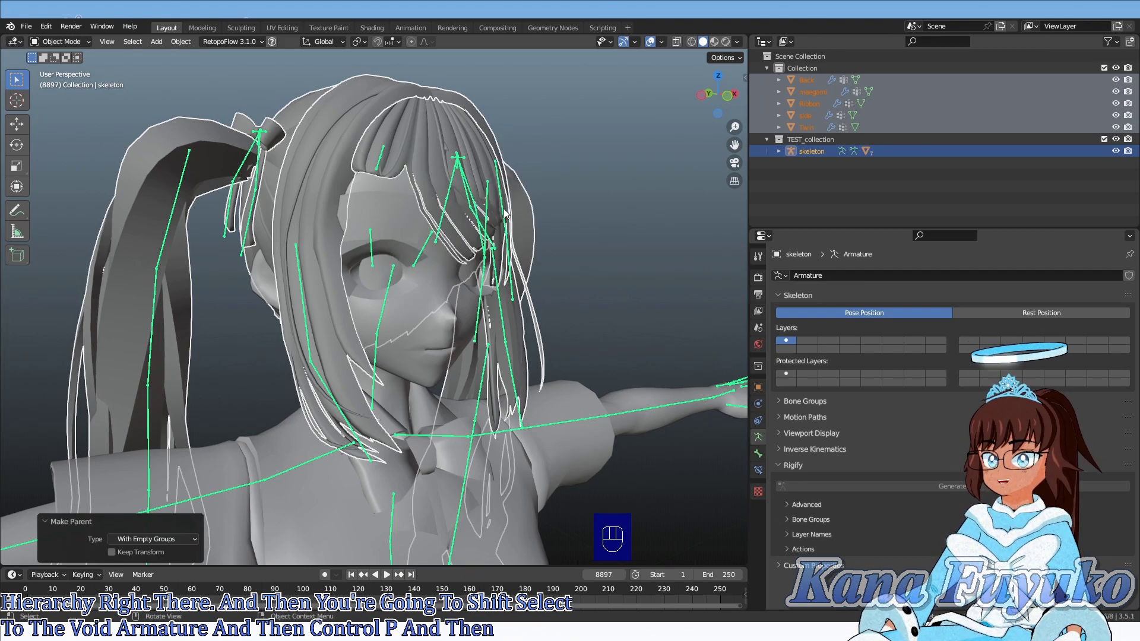
- Select only the character's skeleton armature and put it in Pose Mode
left_click(390, 279)
middle_click_drag(391, 279, 579, 341)
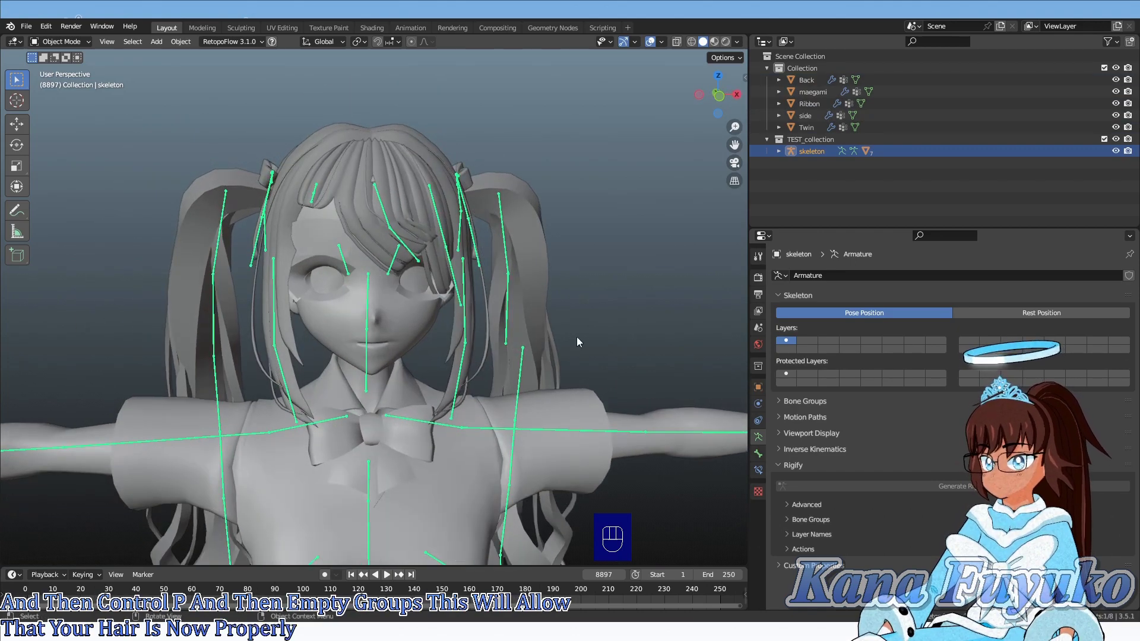
left_click(62, 42)
left_click(62, 80)
- Test-rotate the J_Bip_C_Head bone freely to check that the hair follows the head, and cancel the rotation
key("r")
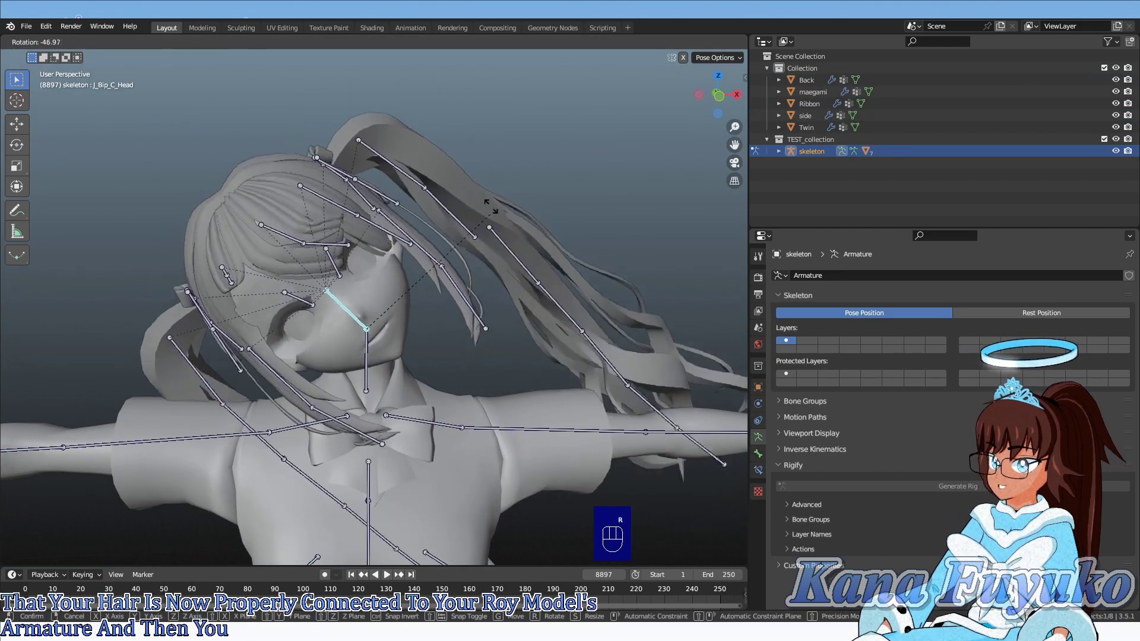
key("r")
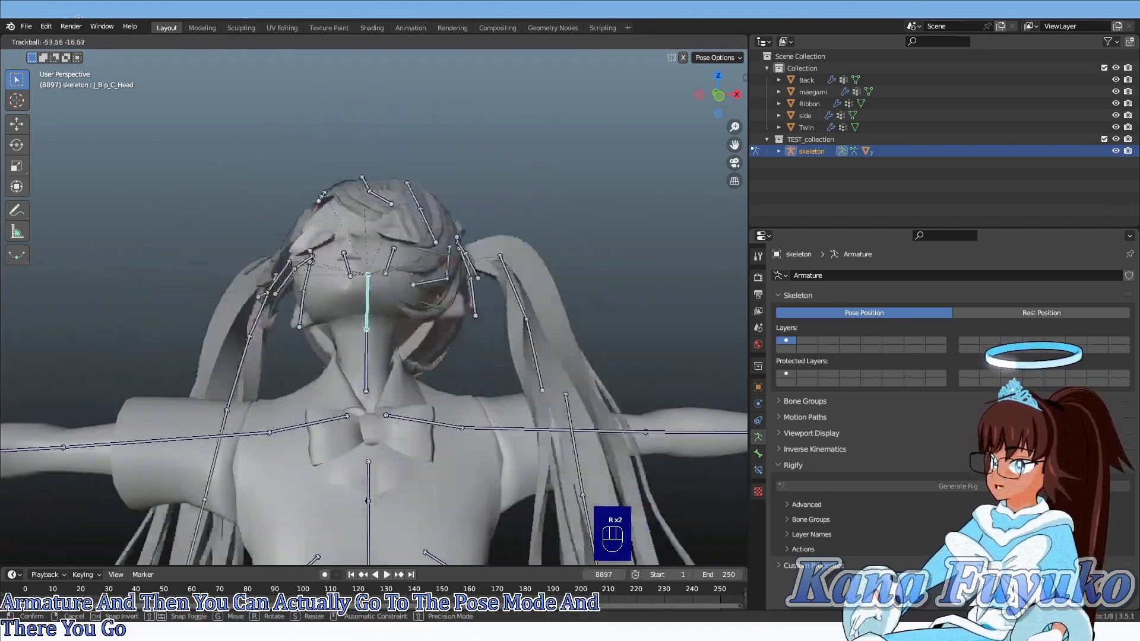
right_click(259, 254)
- Select the bone chains of both twintails, leaving the upper arm bone out of the selection
scroll(258, 255, "down", 2)
scroll(344, 201, "up", 2)
scroll(315, 202, "down", 2)
left_click_drag(330, 150, 358, 519)
middle_click_drag(489, 287, 518, 172, "shift")
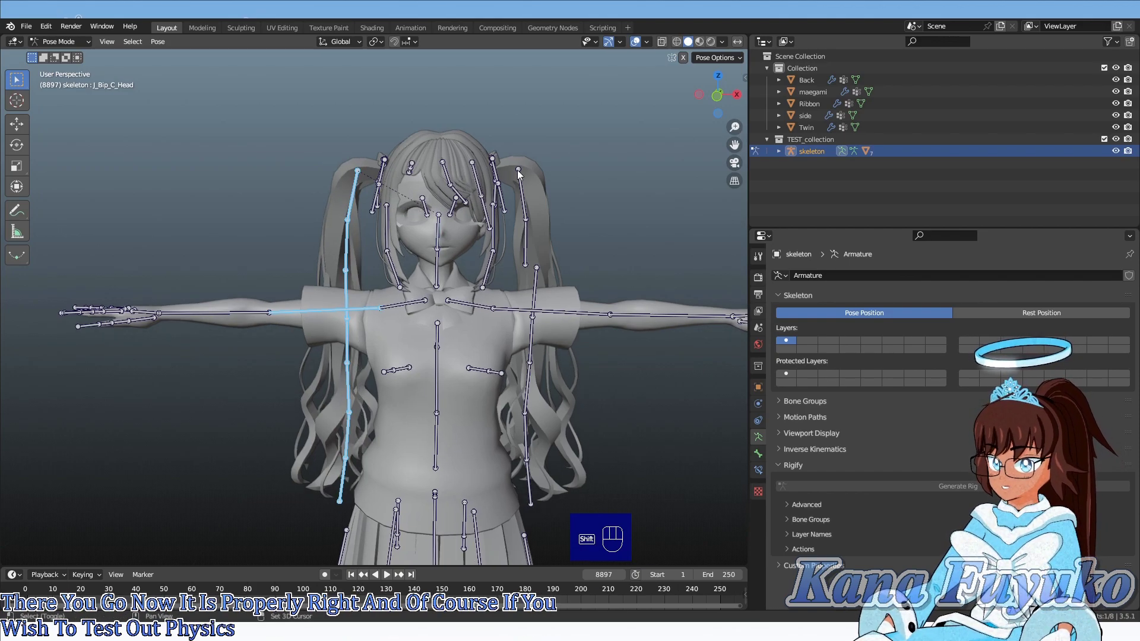
left_click(517, 172, "shift")
key("c")
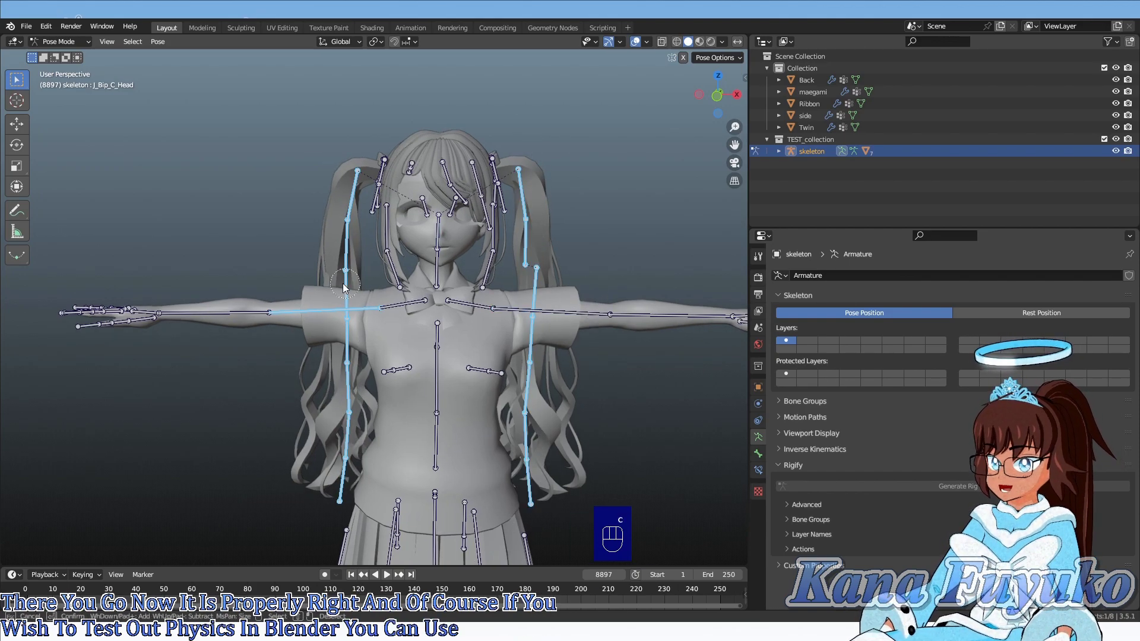
- Enable Wiggle 2 physics on the tails of the selected twintail bones and start animation playback
key("n")
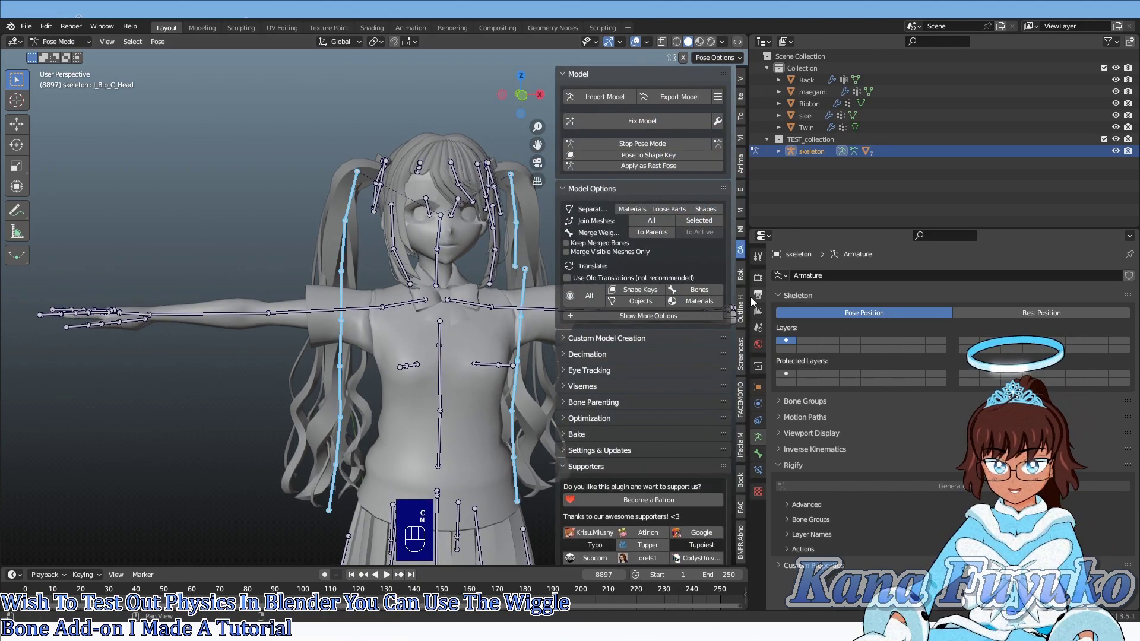
scroll(743, 190, "up", 6)
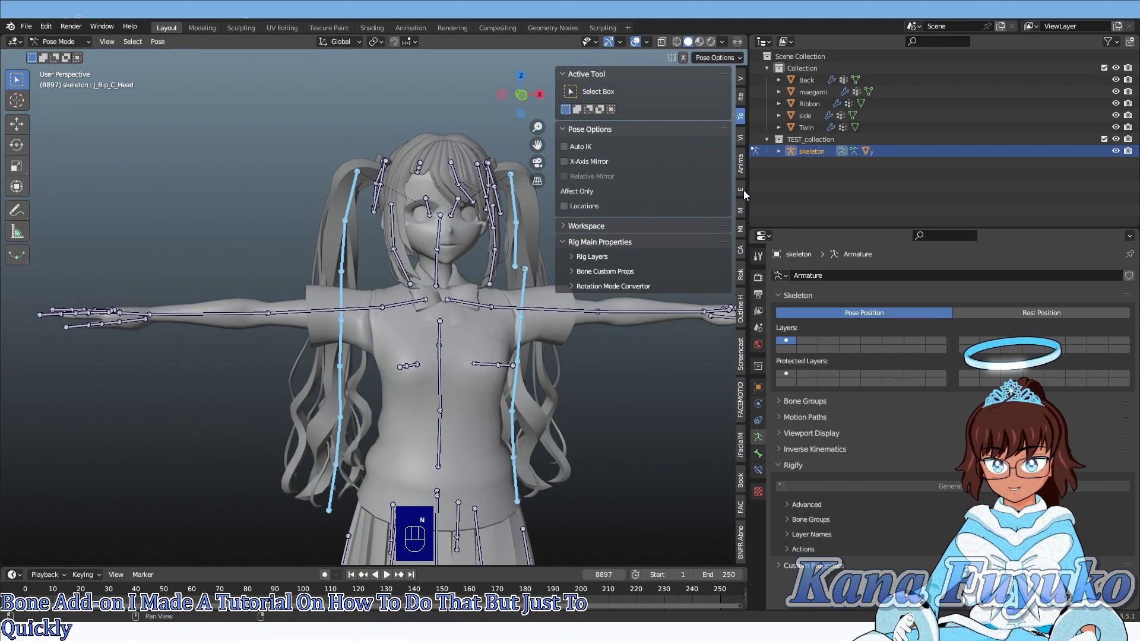
scroll(743, 190, "down", 2)
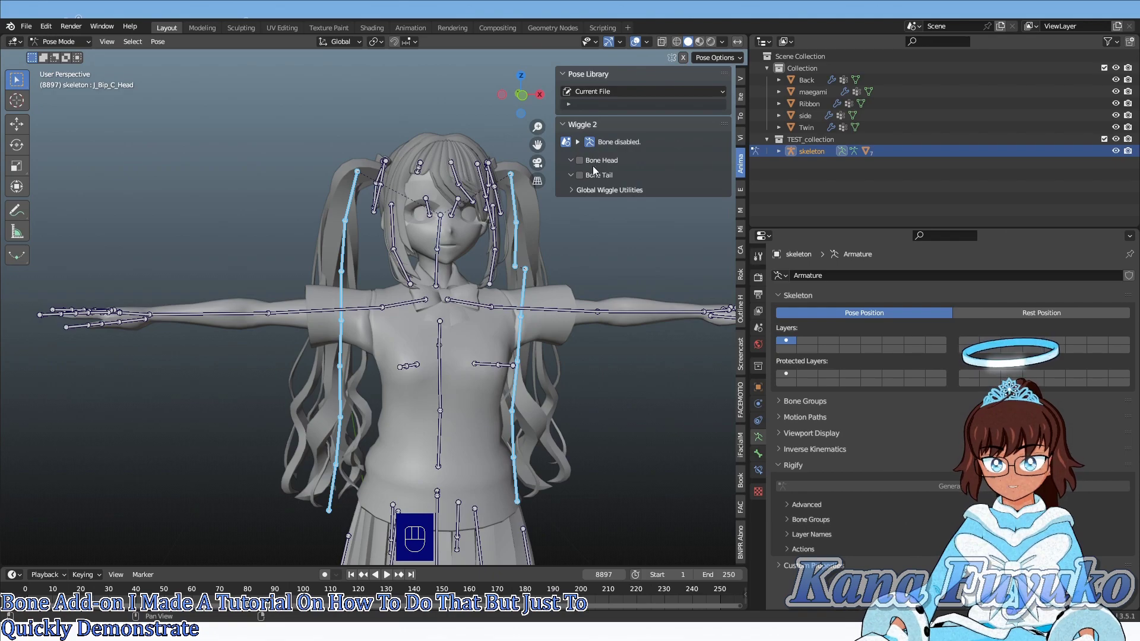
left_click(579, 175)
key("space")
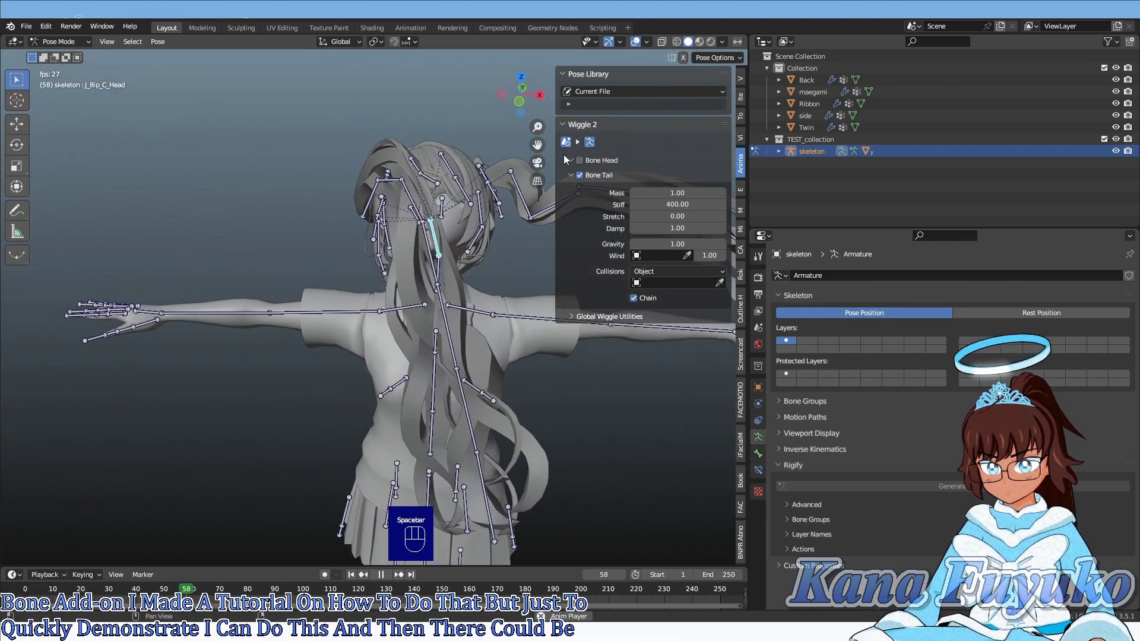
- Rotate the J_Bip_C_Head bone freely during playback to test the twintail physics, then stop playback and return to frame 1
left_click(579, 175)
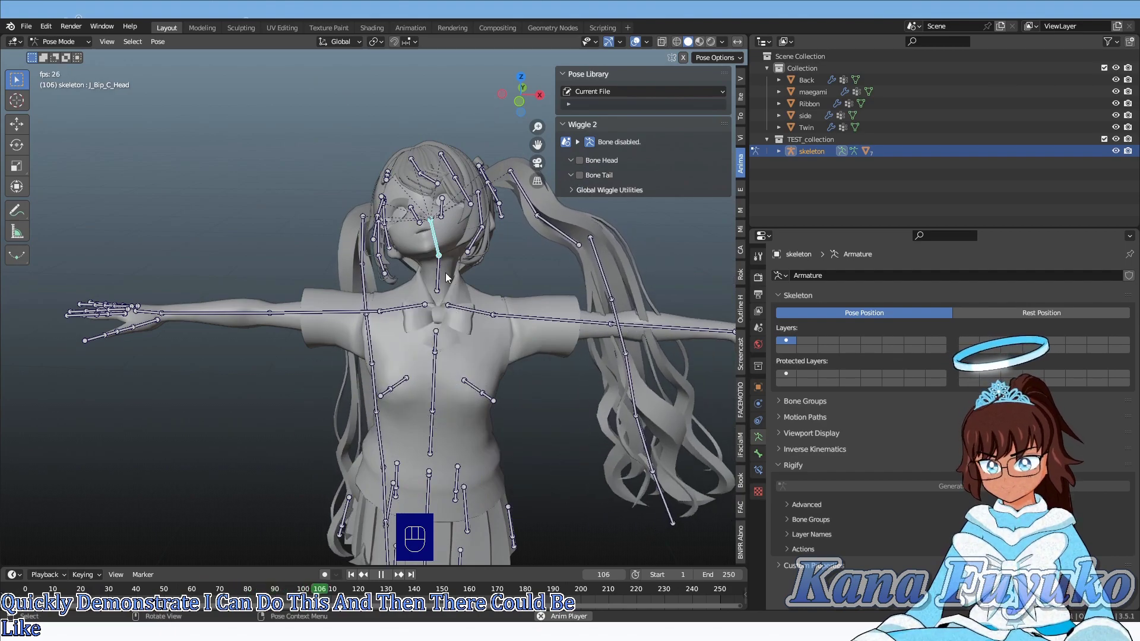
key("alt+r")
key("r")
key("r")
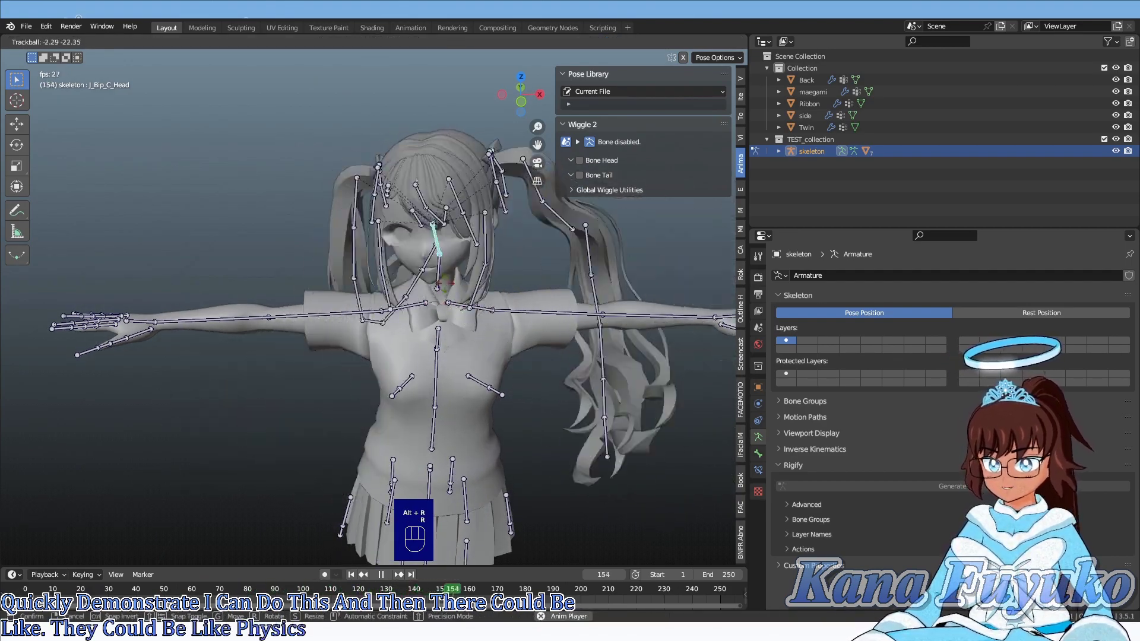
key("space")
key("shift+Left")
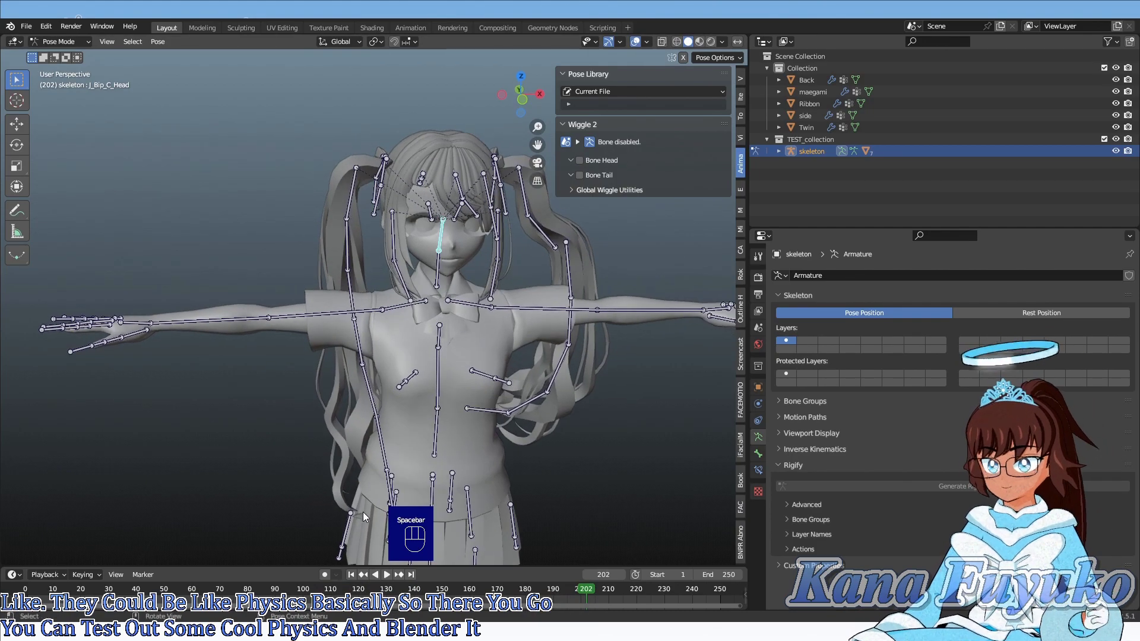
- Clear the rotation of all bones in the armature and disable Wiggle 2 for the scene
key("a")
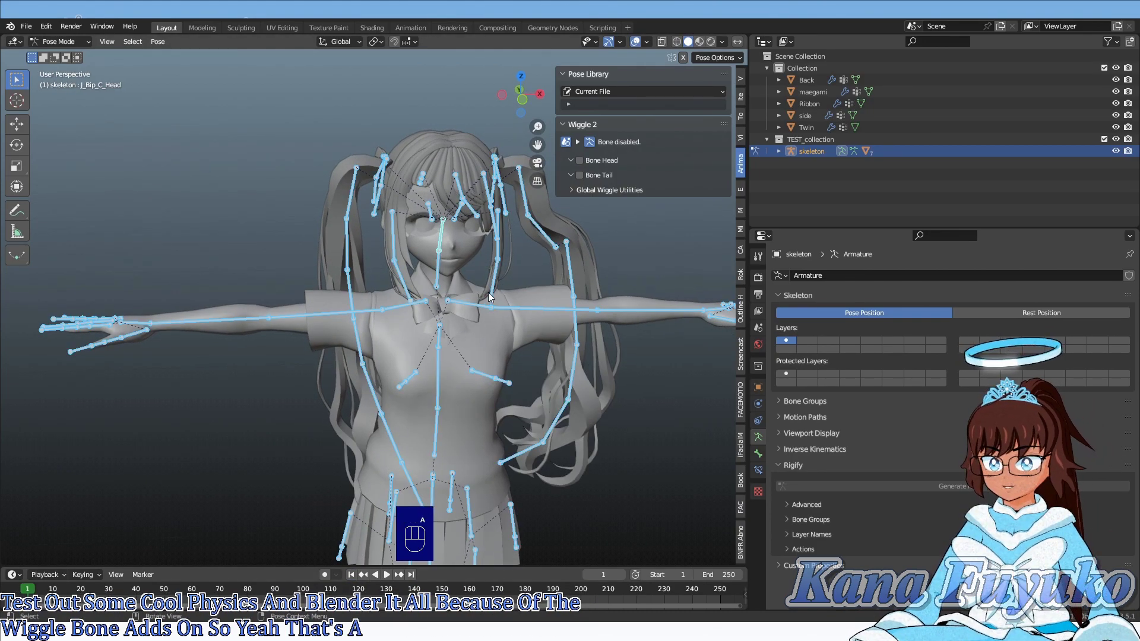
key("alt+r")
left_click(566, 142)
left_click(449, 262)
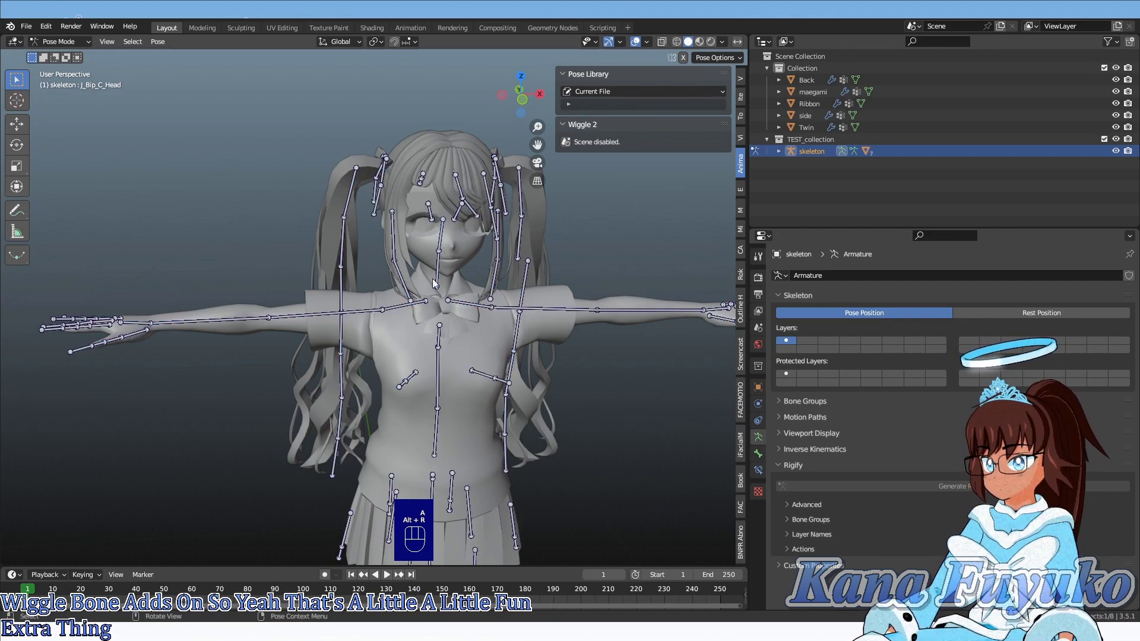
- Switch the skeleton armature from Pose Mode back to Object Mode
middle_click_drag(479, 242, 248, 217)
left_click(60, 42)
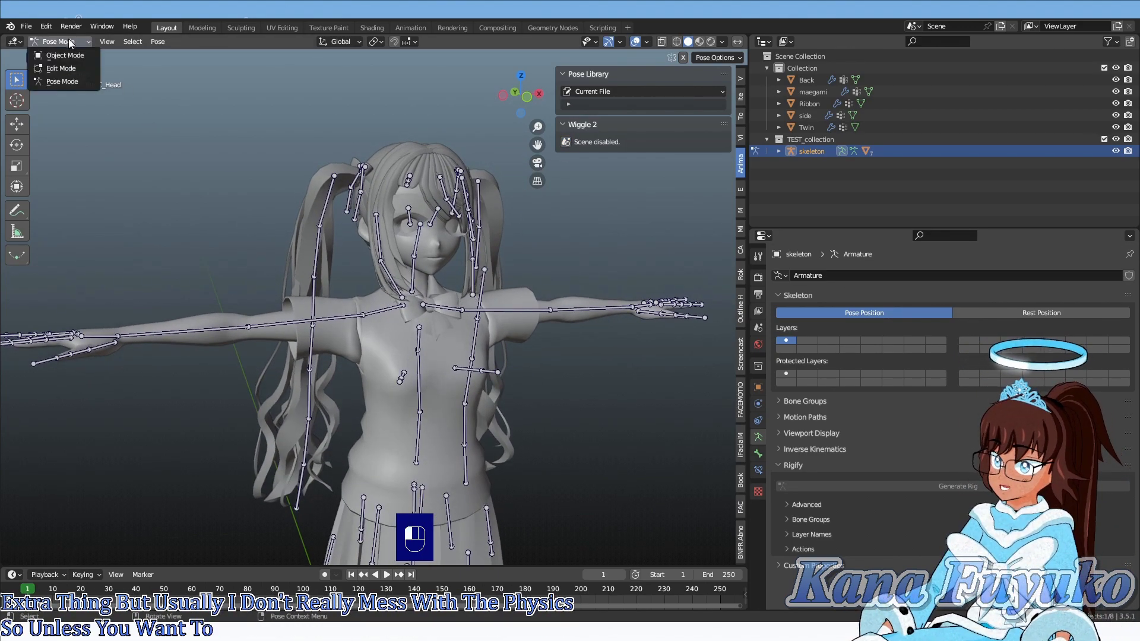
left_click(70, 56)
middle_click_drag(435, 278, 405, 247)
- Undo the physics test, the hair mesh parenting and the armature merge, back to separate ZiraiHair and skeleton armatures in Object Mode
key("ctrl+z")
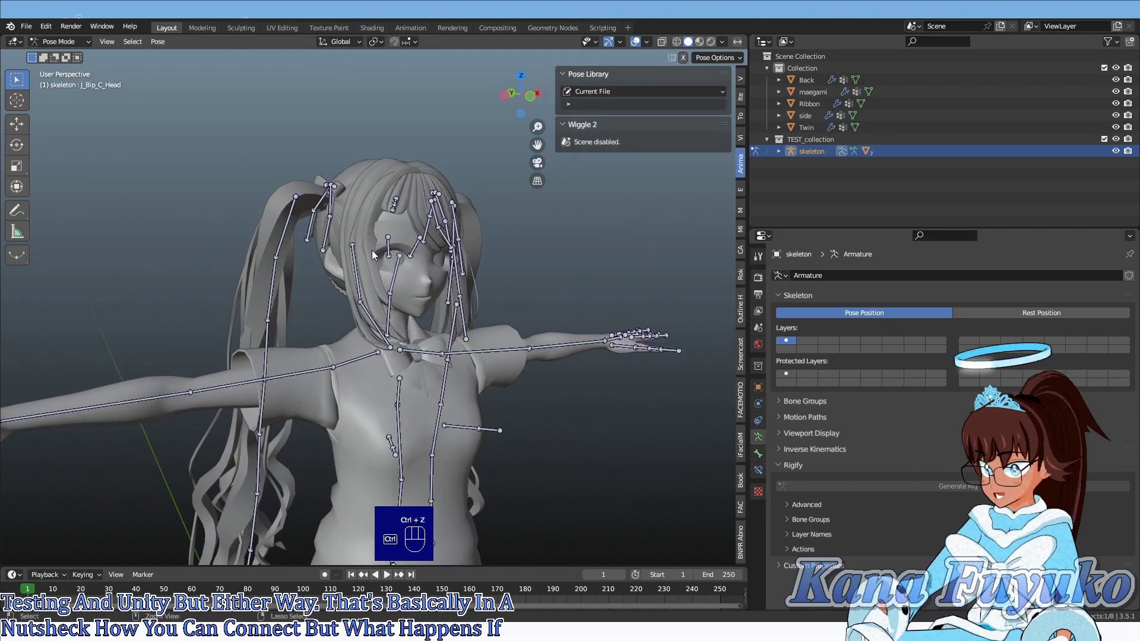
key("ctrl+z")
key("ctrl+z")
key("ctrl+z")
key("ctrl+z")
key("ctrl+z")
key("ctrl+z")
key("ctrl+z")
key("ctrl+z")
key("ctrl+z")
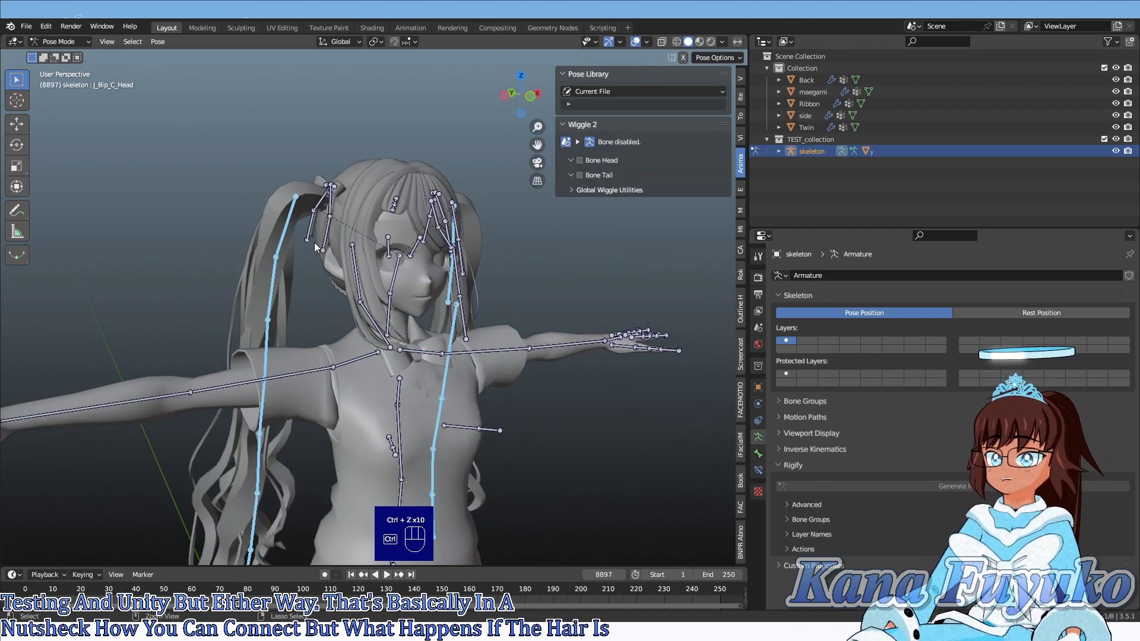
key("ctrl+z")
key("ctrl+z")
key("ctrl+z")
key("ctrl+z")
key("ctrl+z")
key("ctrl+z")
key("ctrl+z")
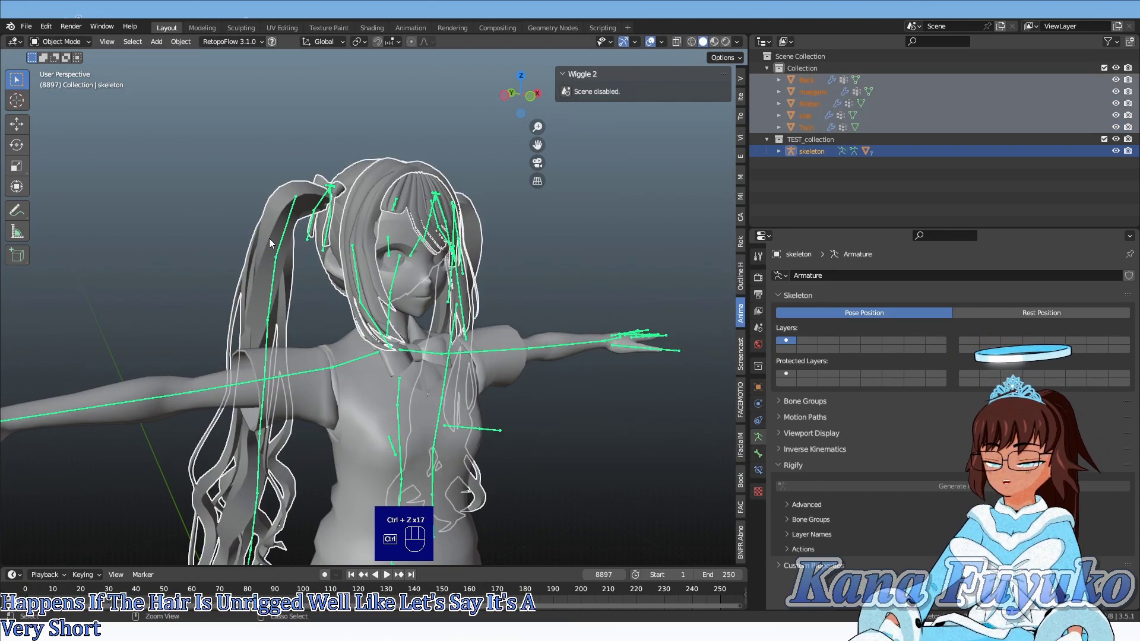
key("ctrl+z")
key("ctrl+z")
key("ctrl+z")
key("ctrl+z")
key("ctrl+z")
key("ctrl+z")
key("ctrl+z")
key("ctrl+z")
key("ctrl+z")
key("ctrl+z")
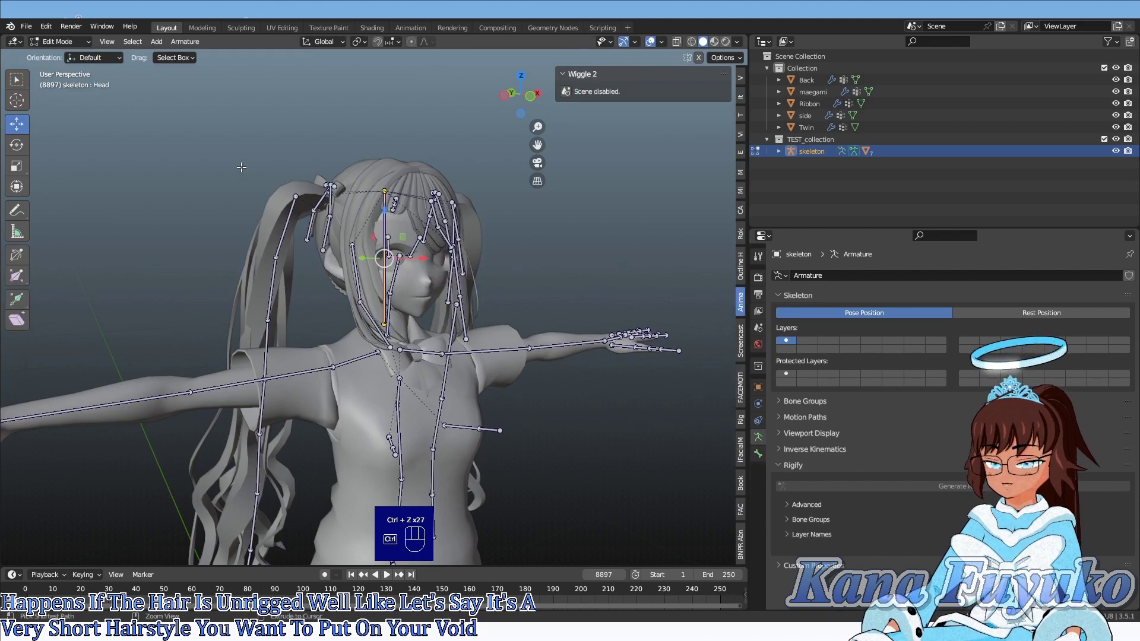
key("ctrl+z")
key("ctrl+z")
key("ctrl+z")
key("ctrl+z")
key("ctrl+z")
key("ctrl+z")
key("ctrl+z")
key("ctrl+z")
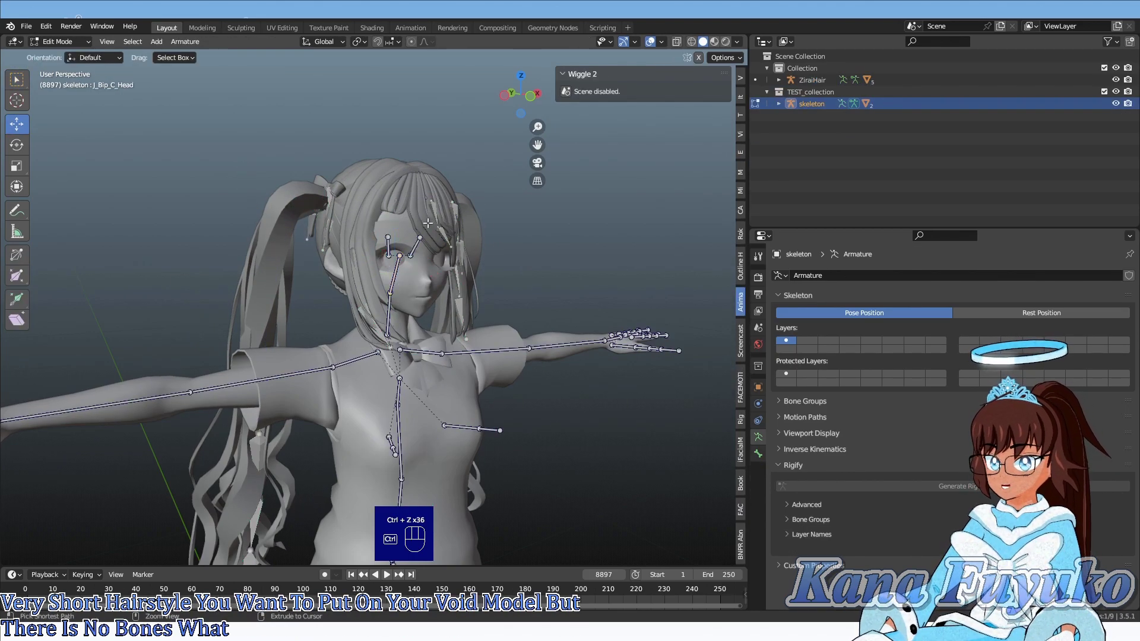
key("ctrl+z")
key("ctrl+z")
key("ctrl+z")
key("ctrl+z")
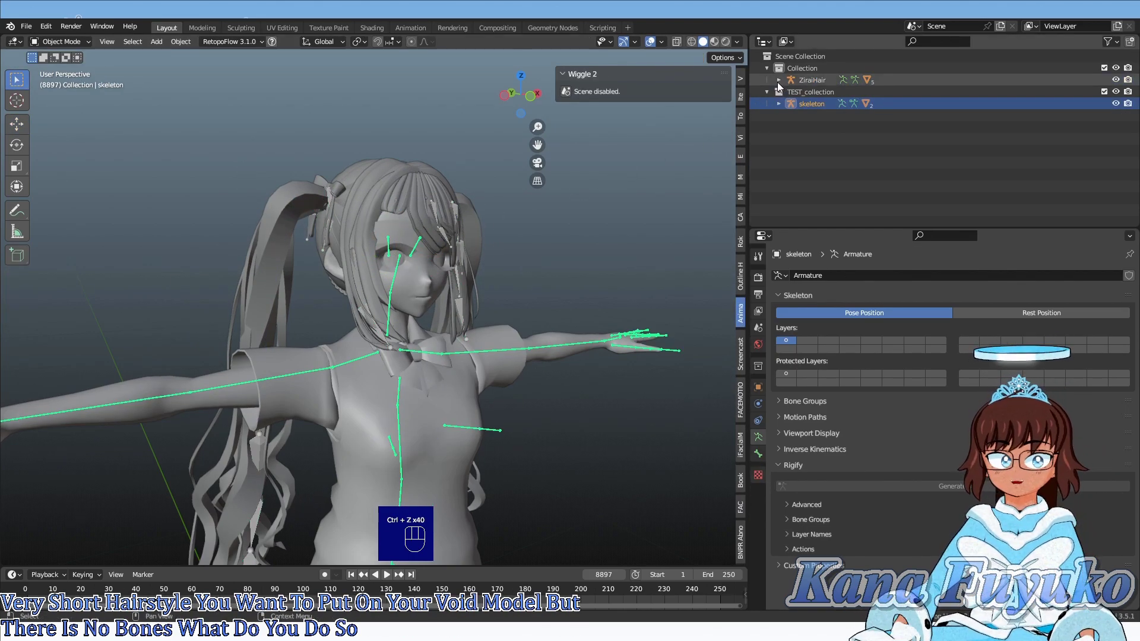
- Delete the ZiraiHair armature and join the Back, maegami, Ribbon, side and Twin meshes into one hair mesh with Back as the active object
middle_click_drag(485, 178, 397, 216)
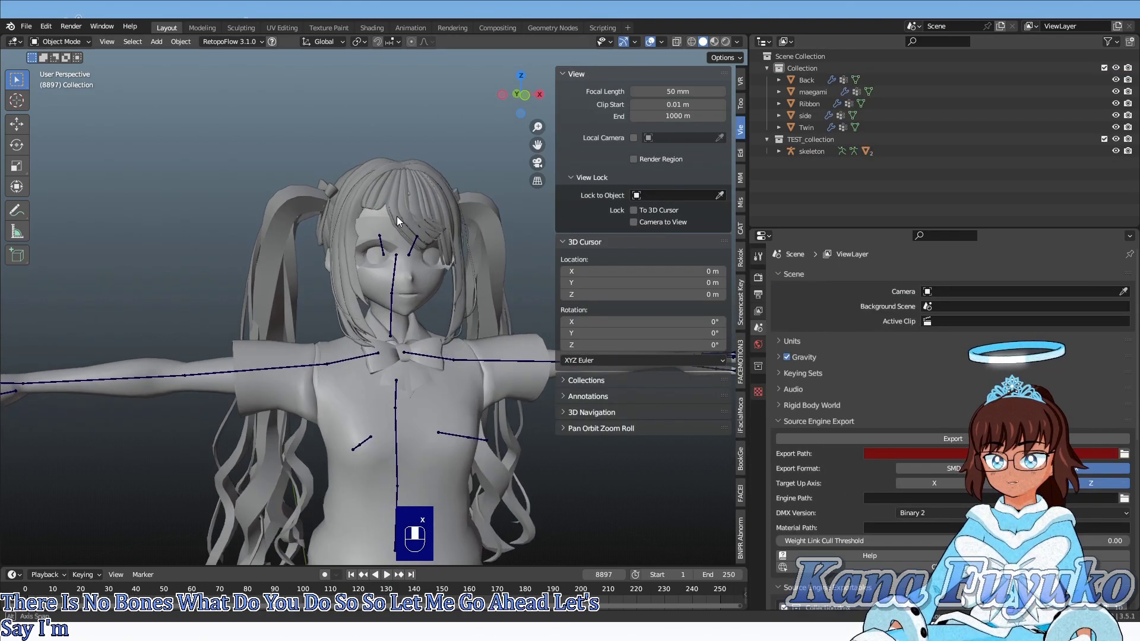
middle_click_drag(446, 259, 412, 242, "shift")
left_click(798, 80)
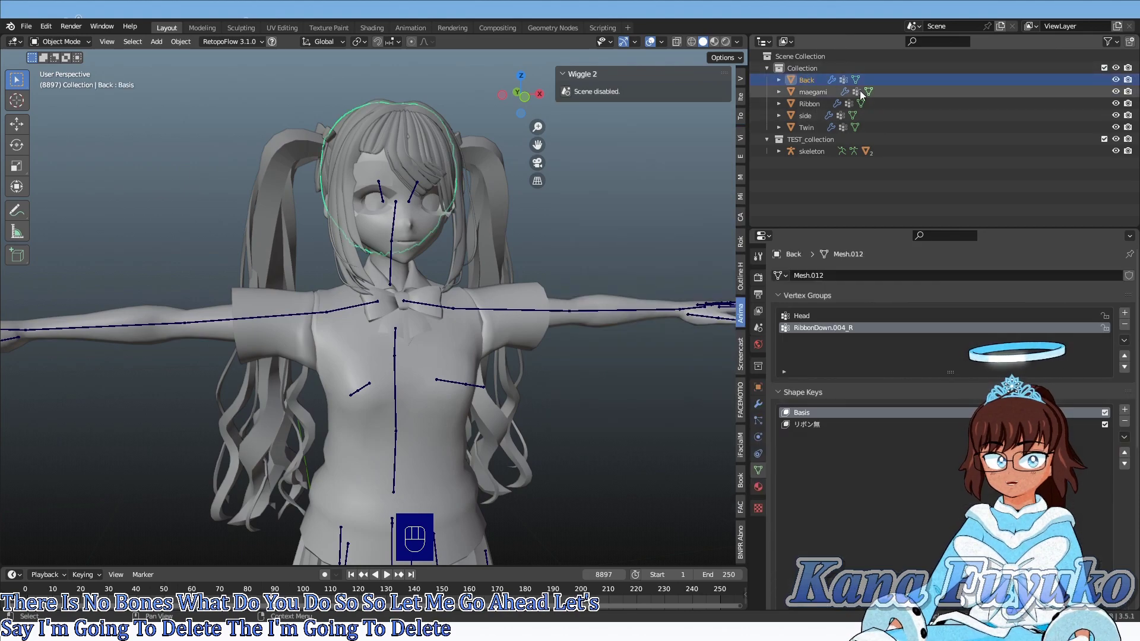
left_click(795, 127, "shift")
middle_click_drag(516, 229, 480, 251, "shift")
key("ctrl+j")
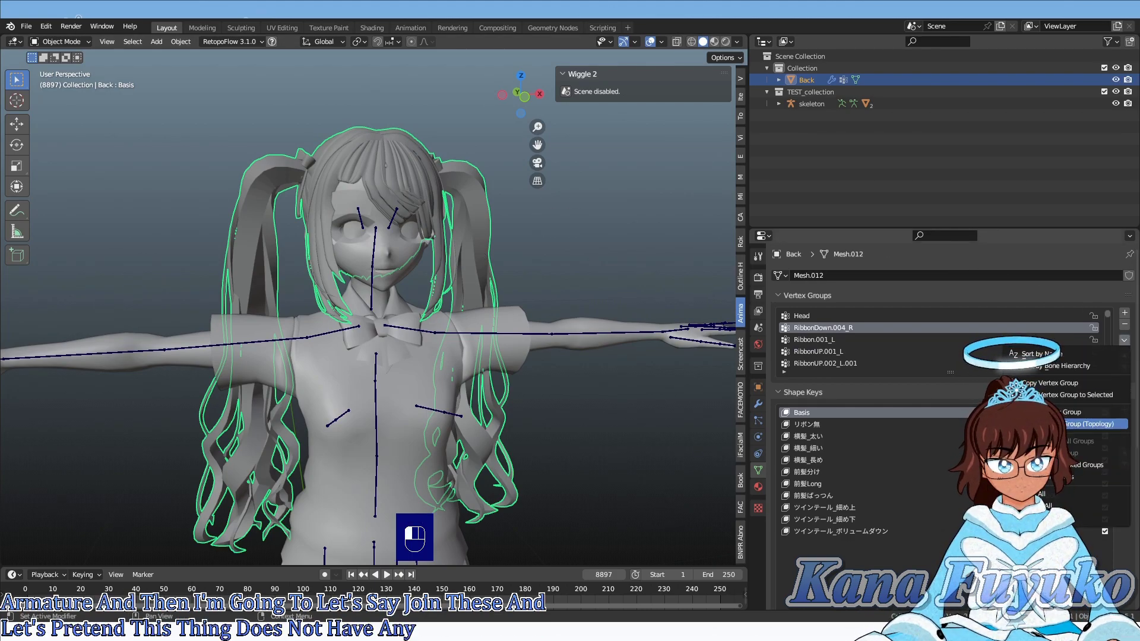
- Delete all vertex groups from the joined hair mesh to simulate unrigged hair, and deselect it
left_click(1092, 465)
scroll(592, 178, "up", 1)
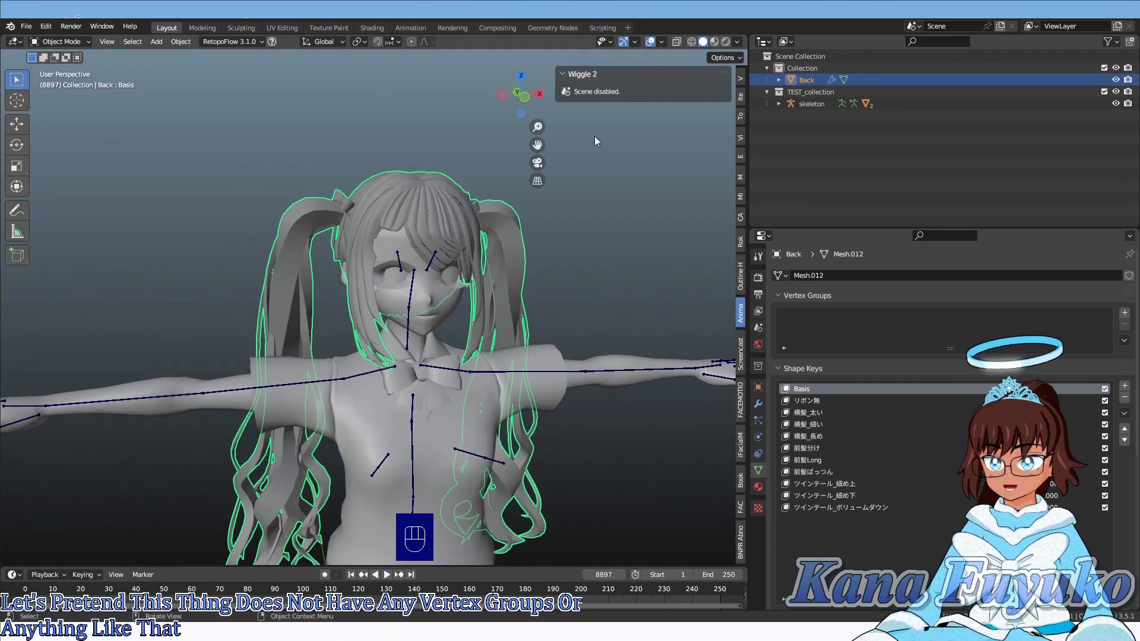
middle_click_drag(423, 287, 558, 195)
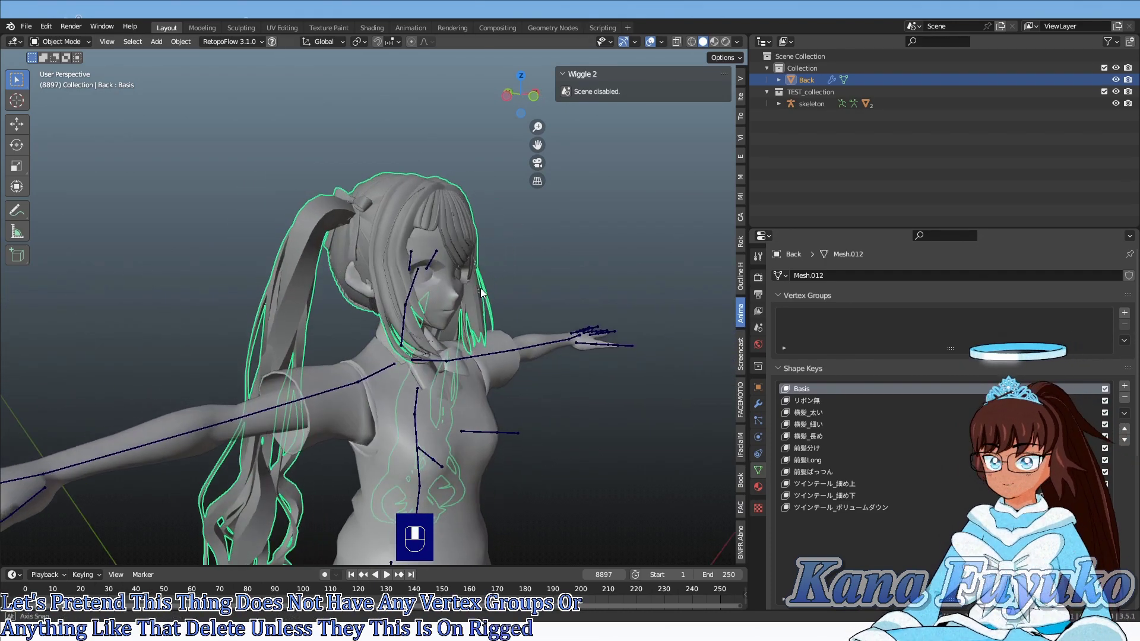
left_click(605, 246)
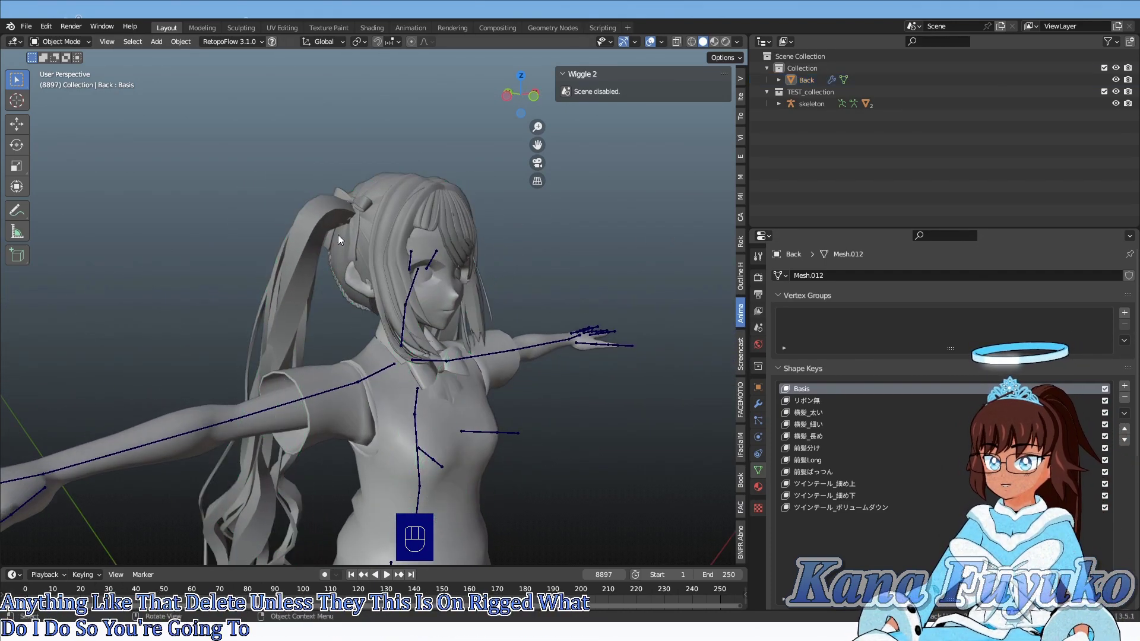
- Parent the joined hair mesh to the character's skeleton armature using With Empty Groups
left_click(326, 240)
middle_click_drag(477, 258, 373, 237)
scroll(394, 338, "up", 3)
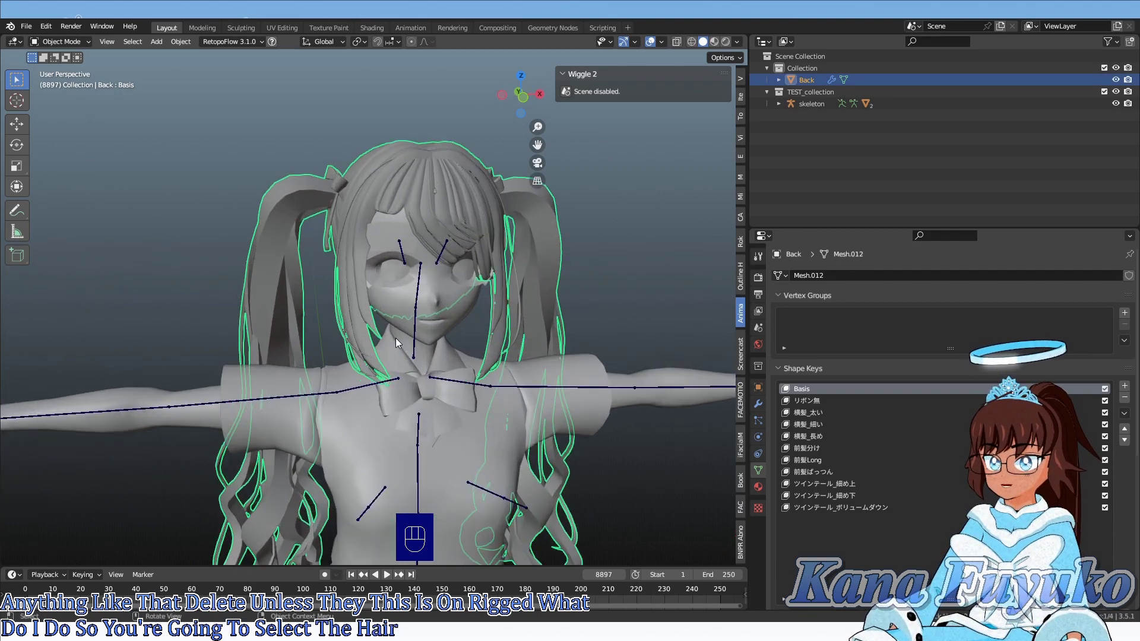
left_click(422, 319, "shift")
middle_click_drag(422, 319, 430, 326)
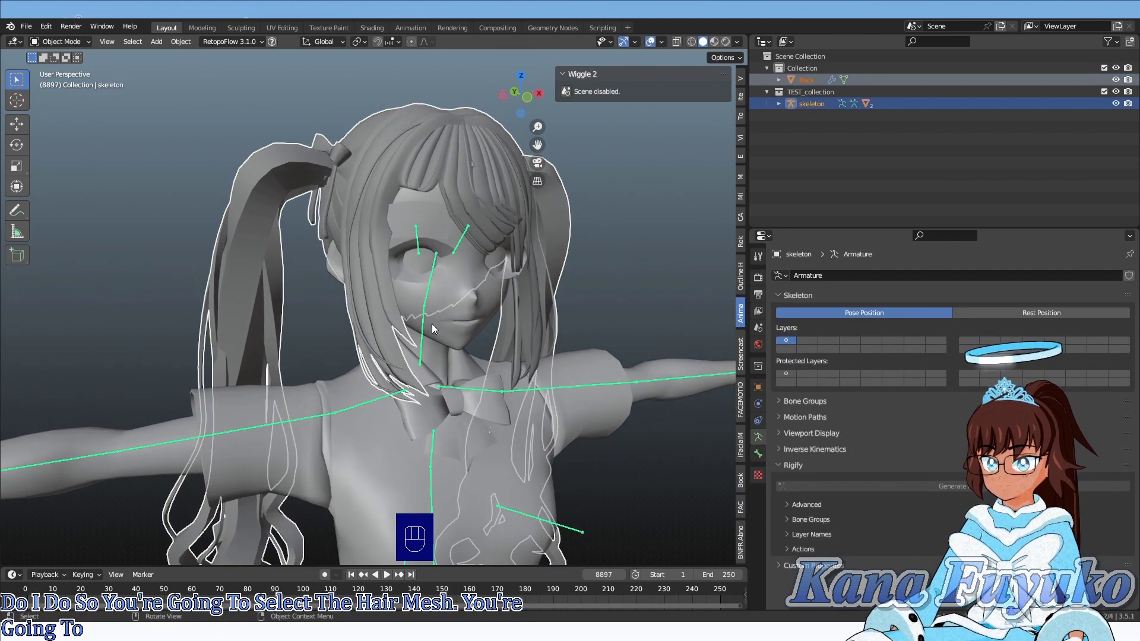
key("ctrl+p")
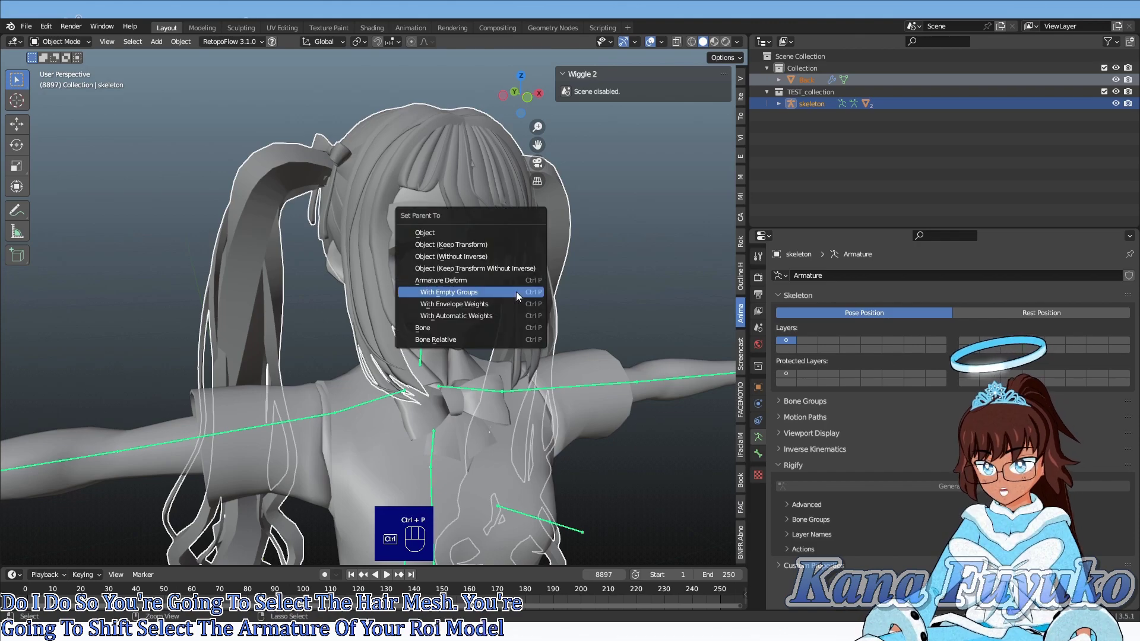
left_click(515, 291)
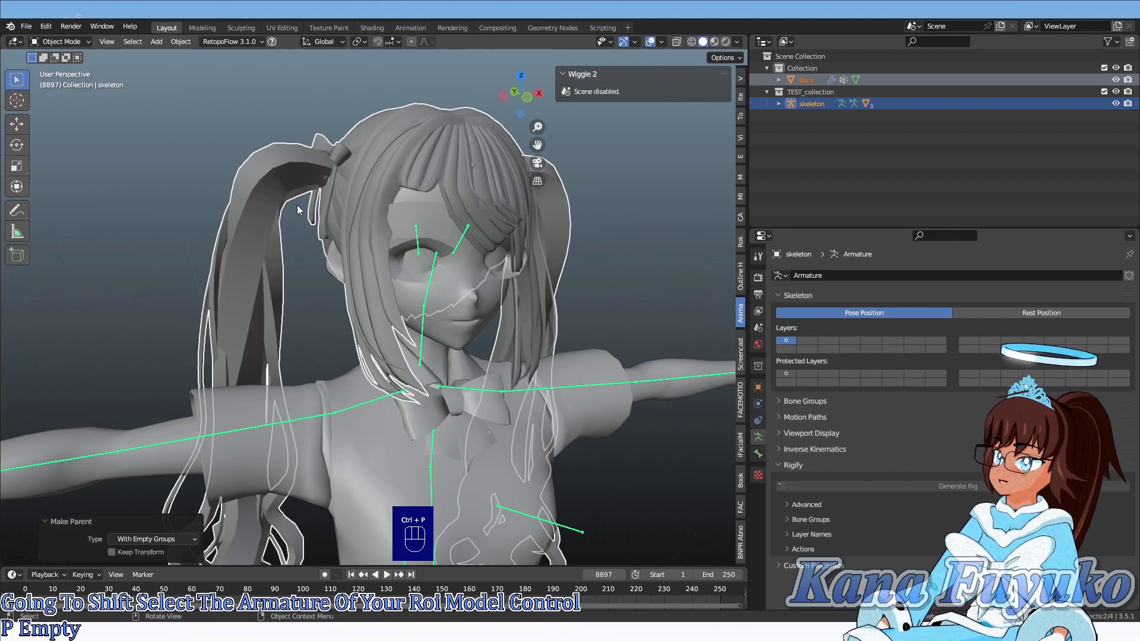
- Select all vertices of the hair mesh in Edit Mode and switch it to Weight Paint mode with vertex selection masking enabled
left_click(279, 179)
key("Tab")
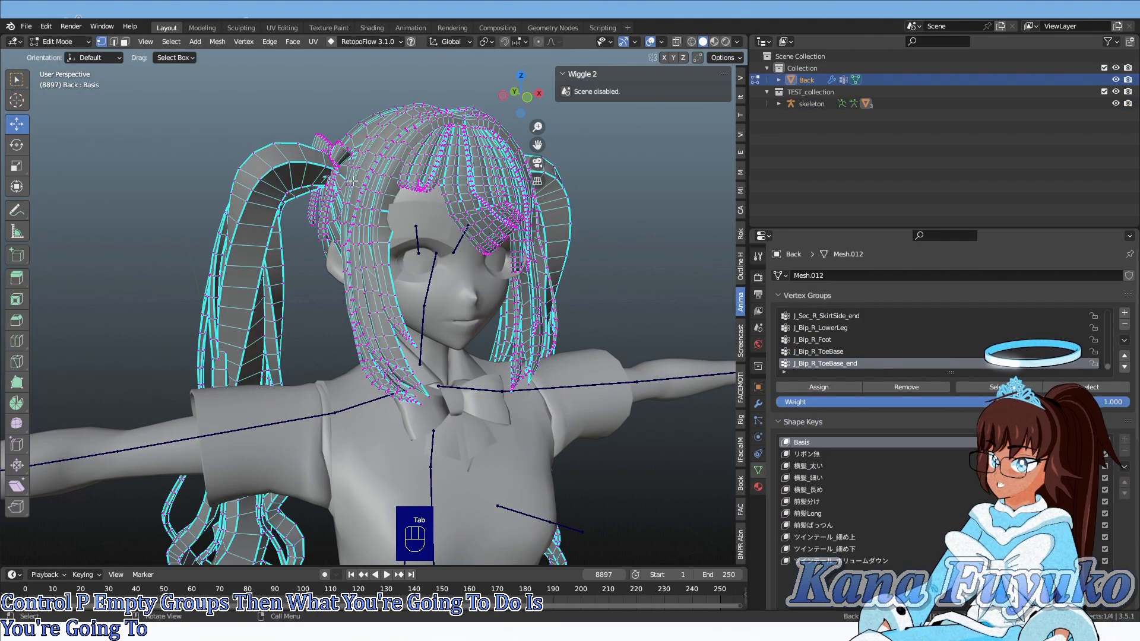
key("a")
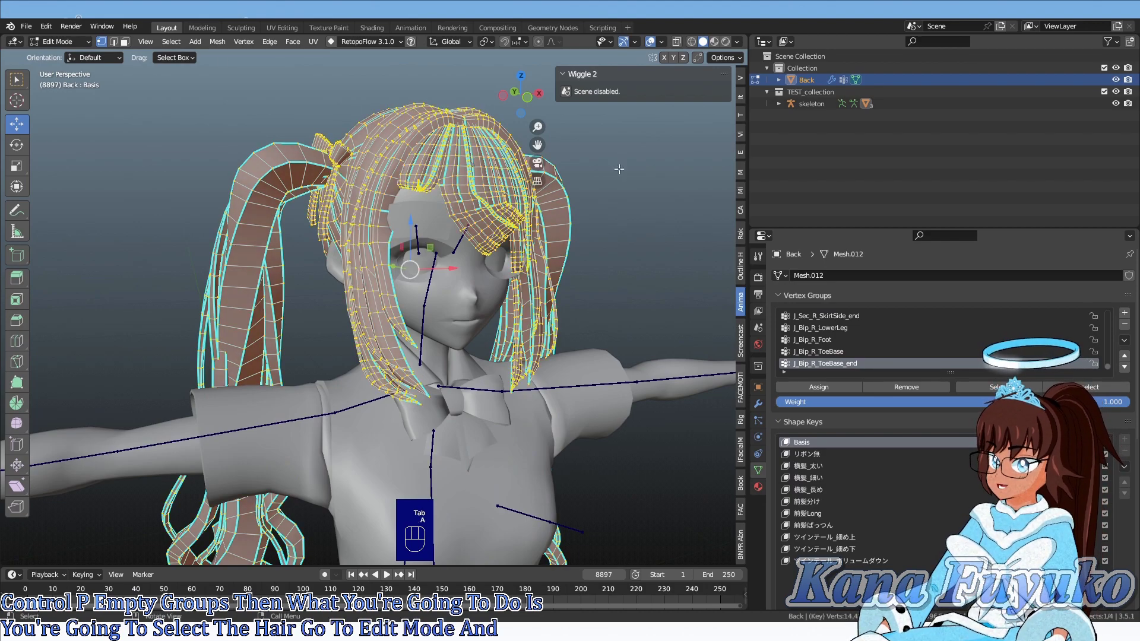
left_click(78, 41)
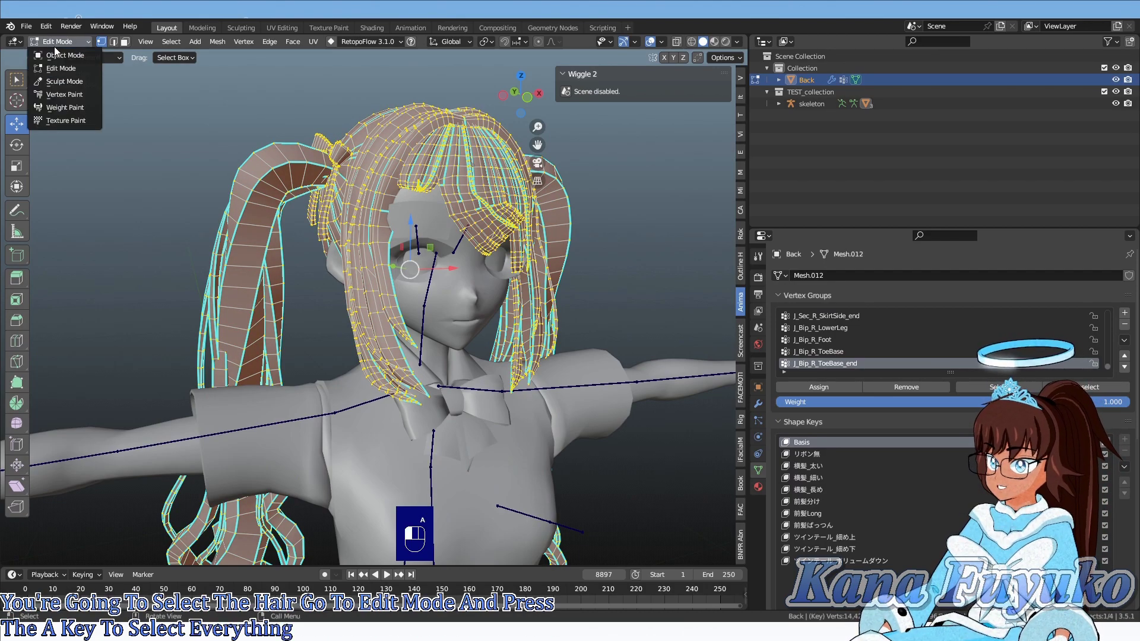
left_click(64, 108)
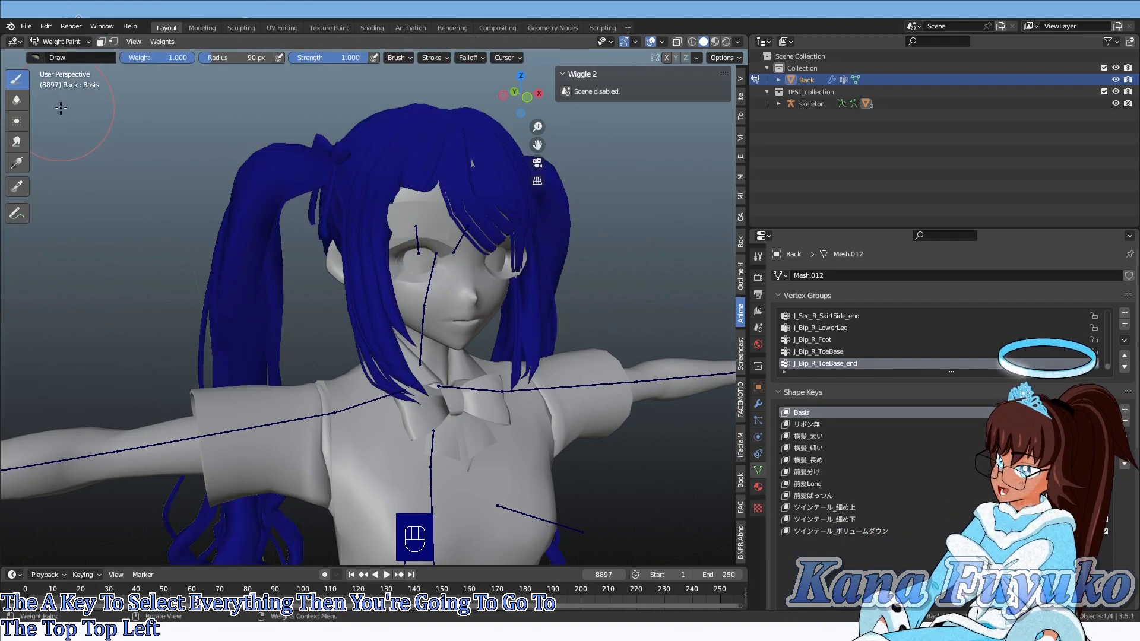
left_click(114, 43)
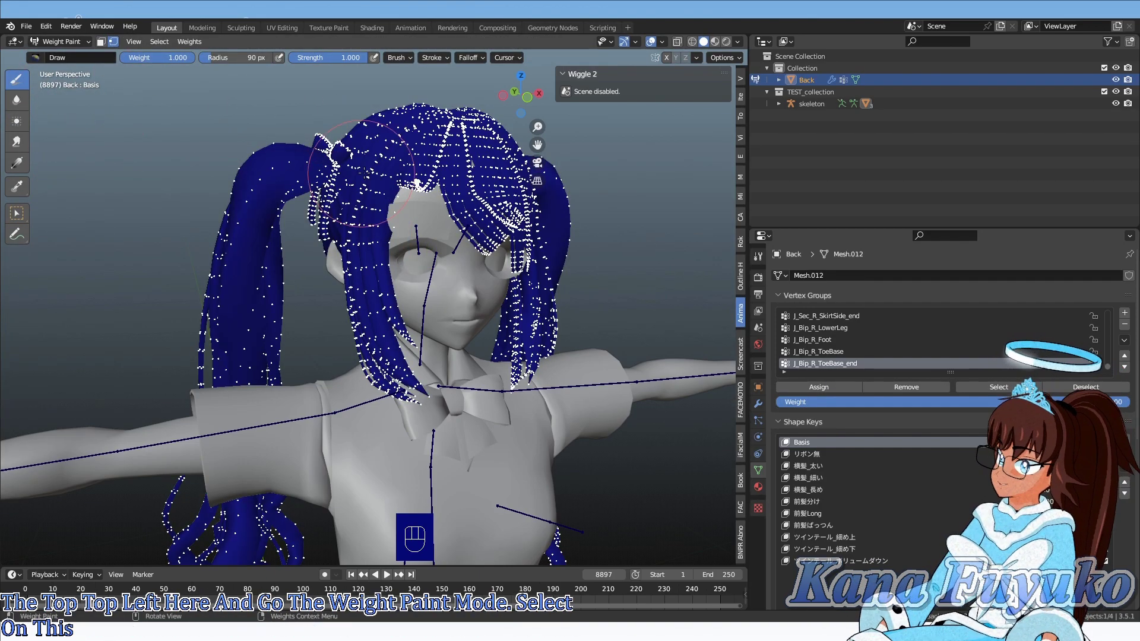
- Enlarge the hair mesh's vertex group list and make J_Bip_C_Head the active group
left_click_drag(950, 372, 950, 527)
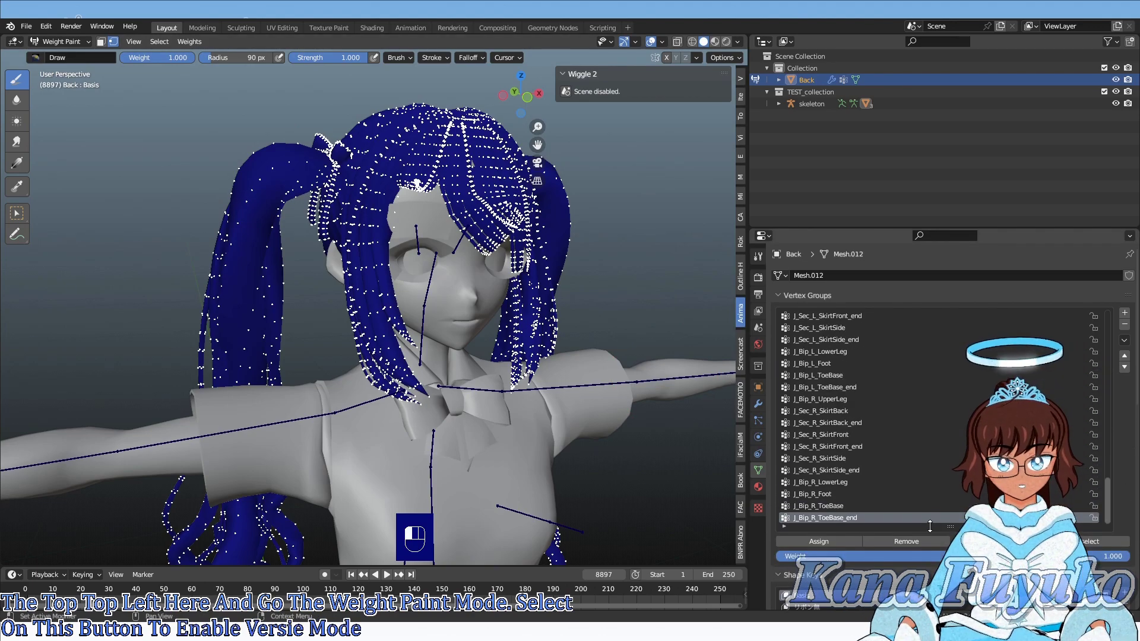
left_click_drag(1105, 499, 1111, 327)
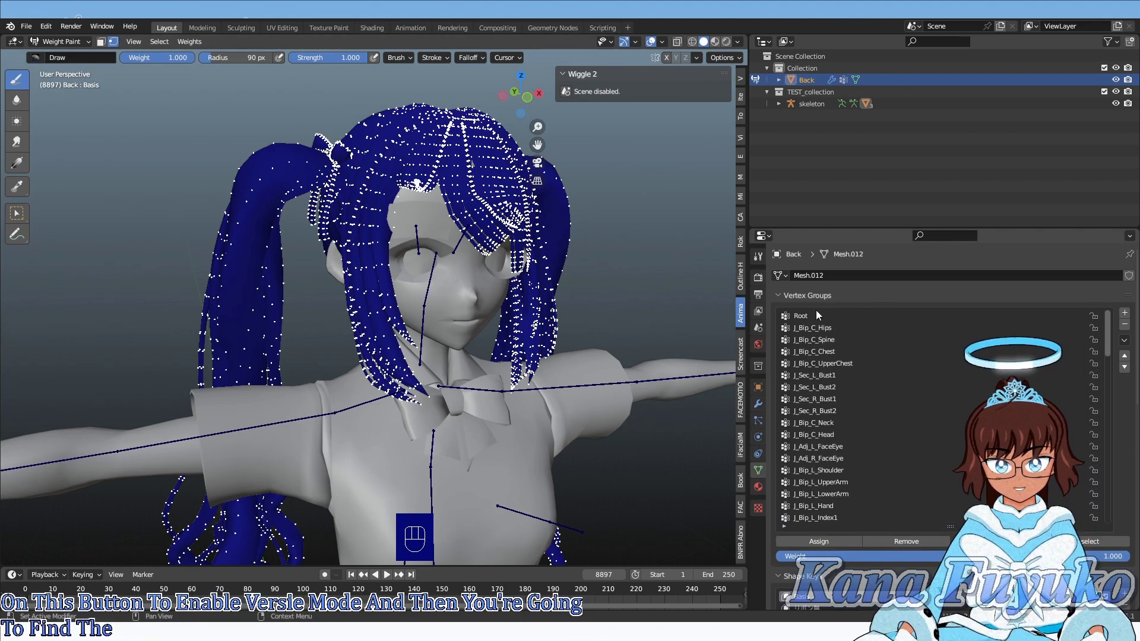
left_click(831, 339)
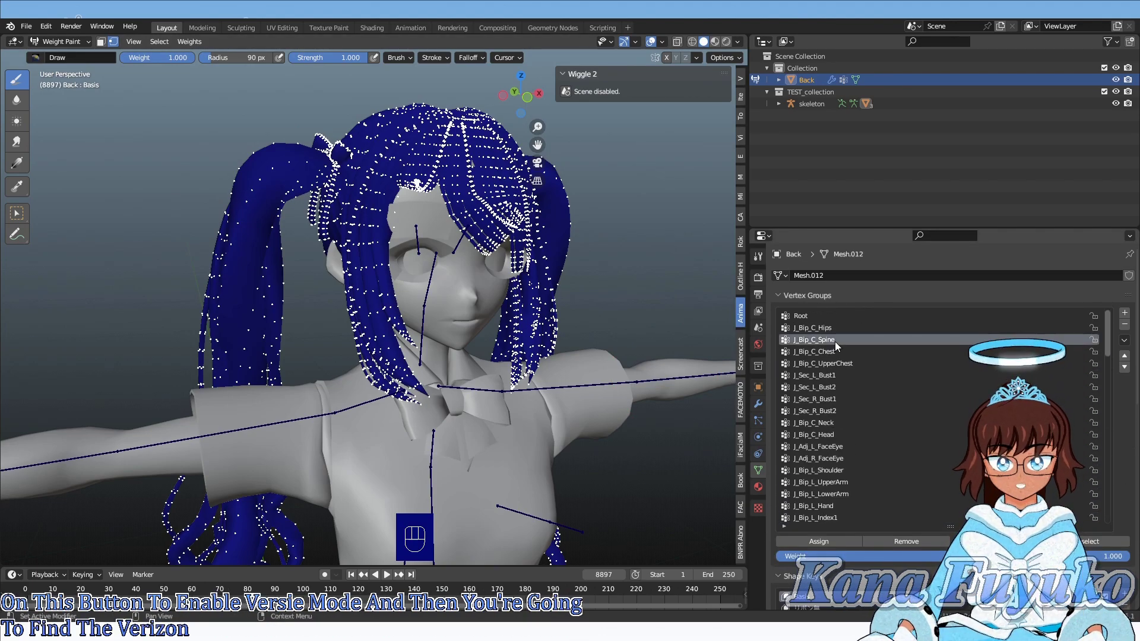
left_click(822, 435)
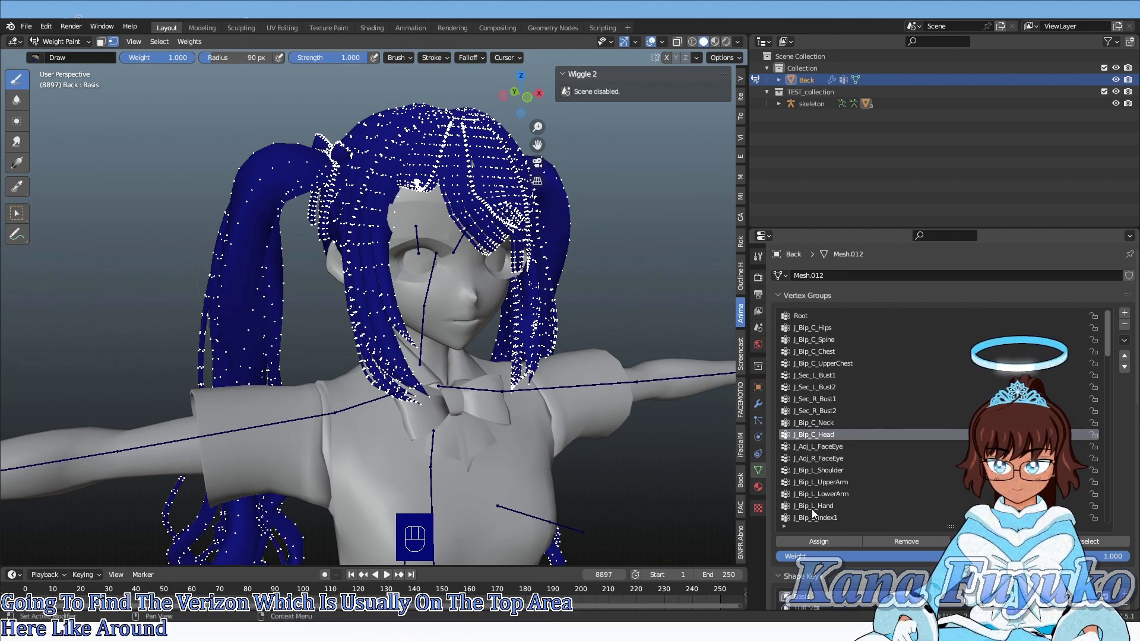
- Assign the selected hair vertices to J_Bip_C_Head at weight 1.000 and return the hair mesh to Object Mode
left_click(798, 540)
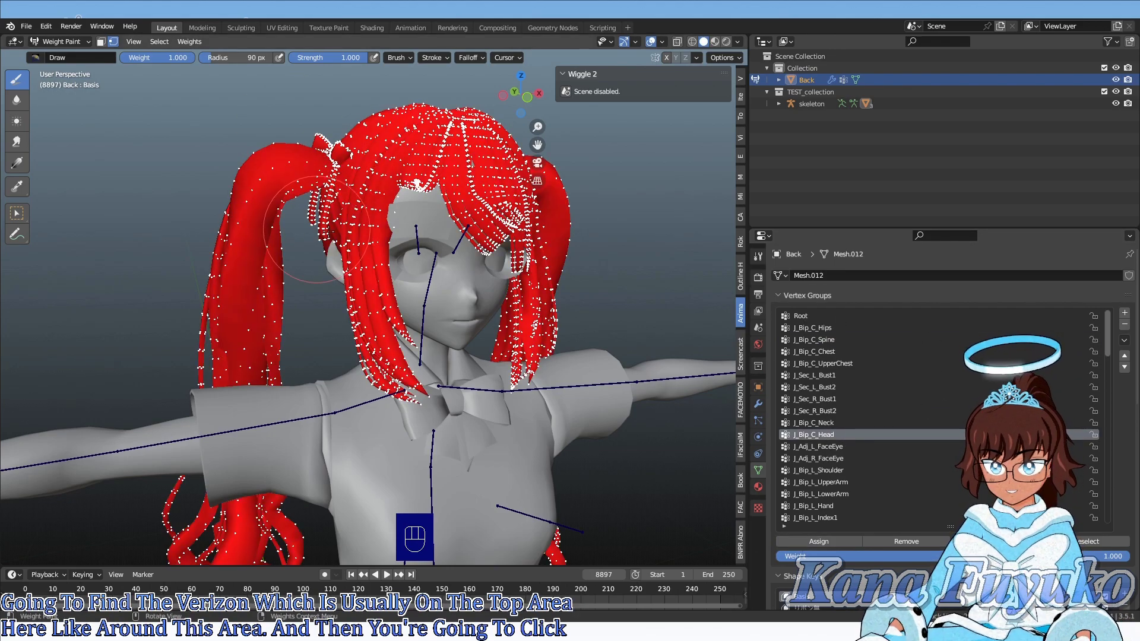
left_click(87, 40)
left_click(65, 55)
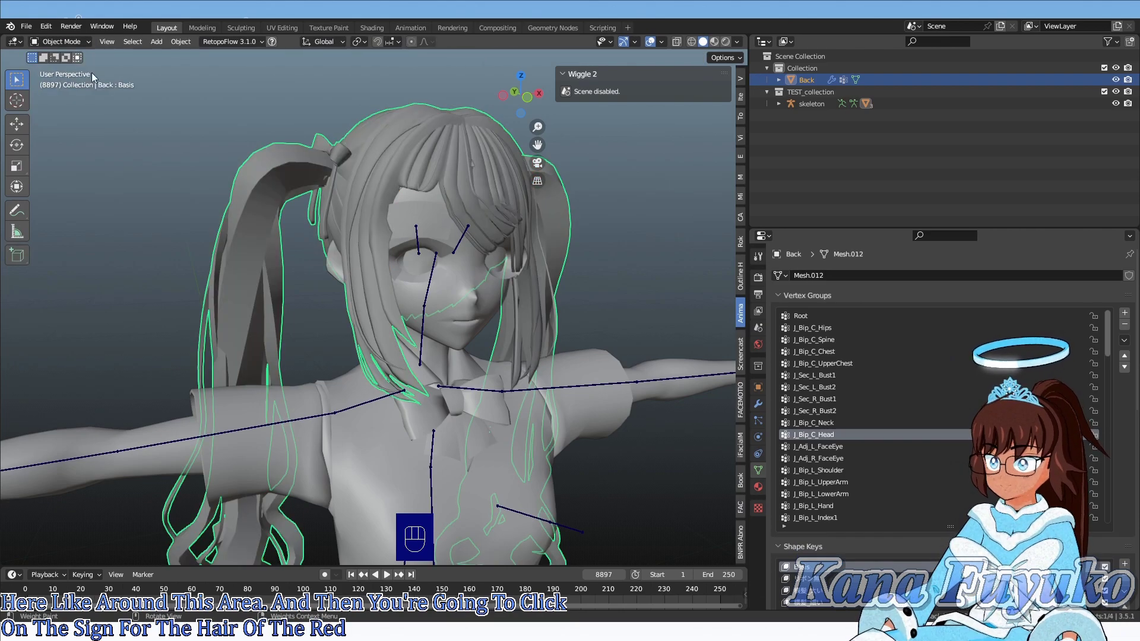
- Test the hair binding by trial-rotating J_Bip_C_Head in Pose Mode, cancel the rotation, and return the skeleton to Object Mode
scroll(481, 260, "down", 2)
left_click(408, 286)
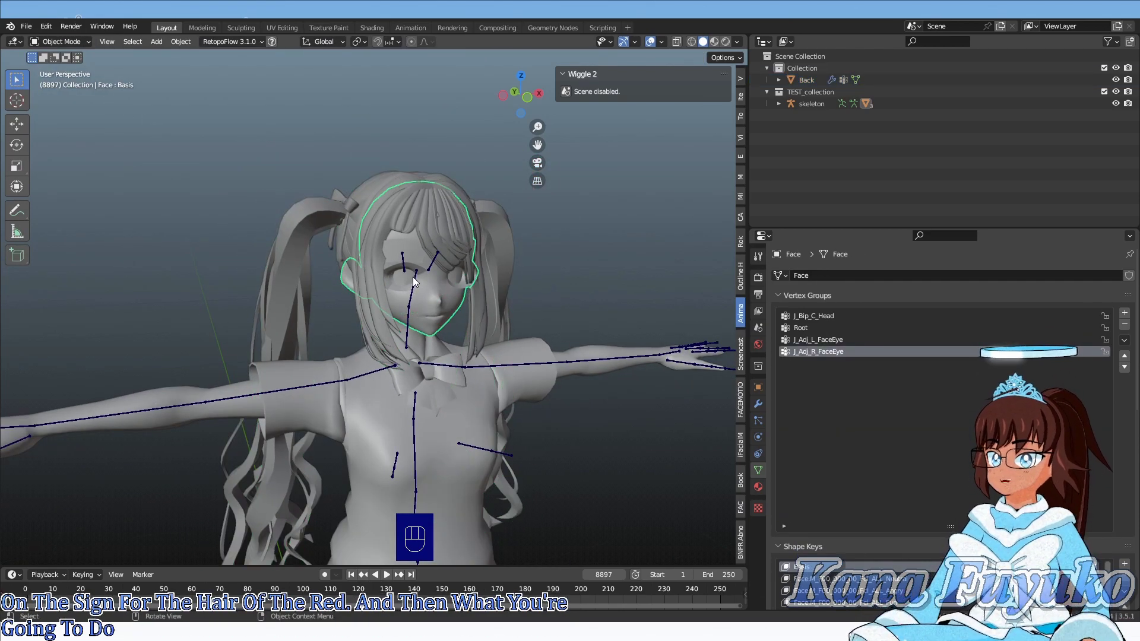
left_click(62, 42)
left_click(56, 80)
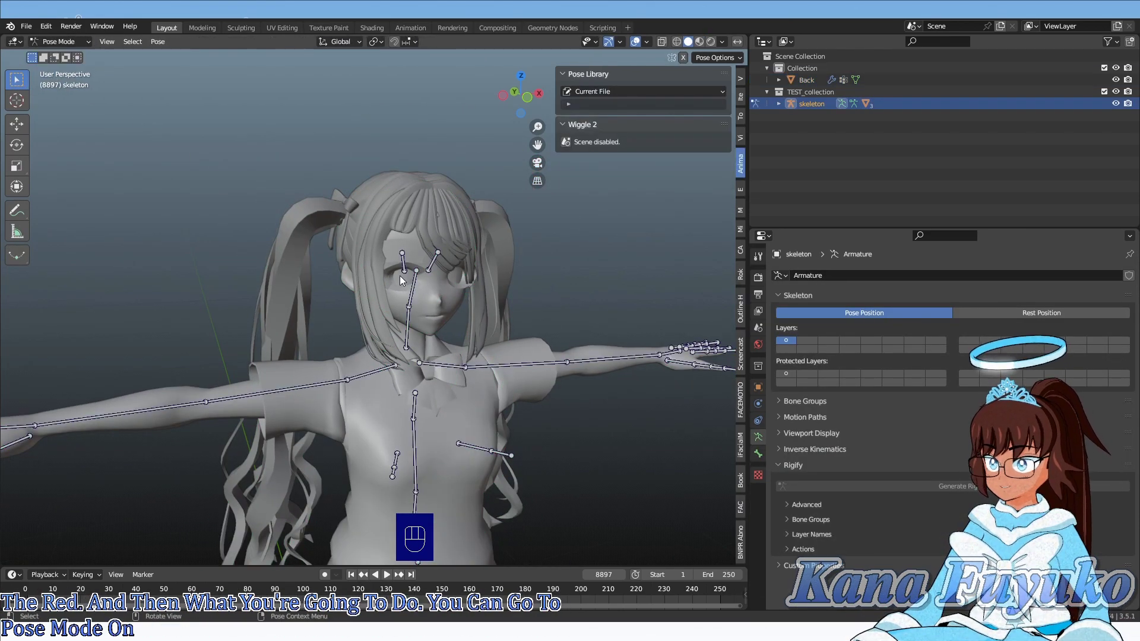
key("r")
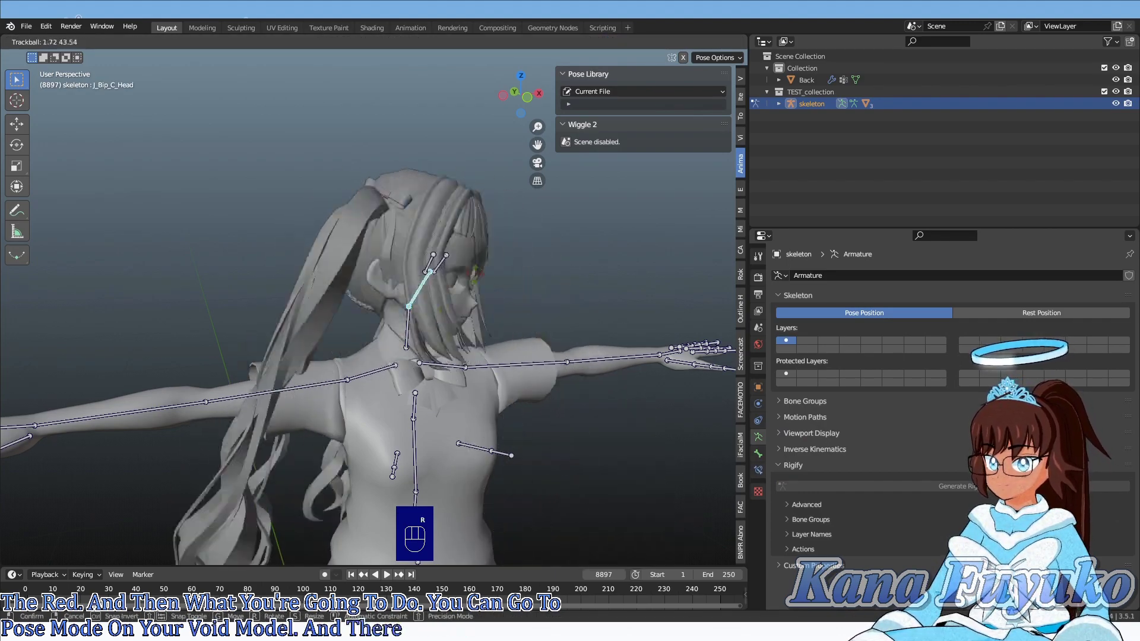
right_click(394, 266)
middle_click_drag(394, 265, 344, 212)
middle_click_drag(230, 362, 381, 207, "shift")
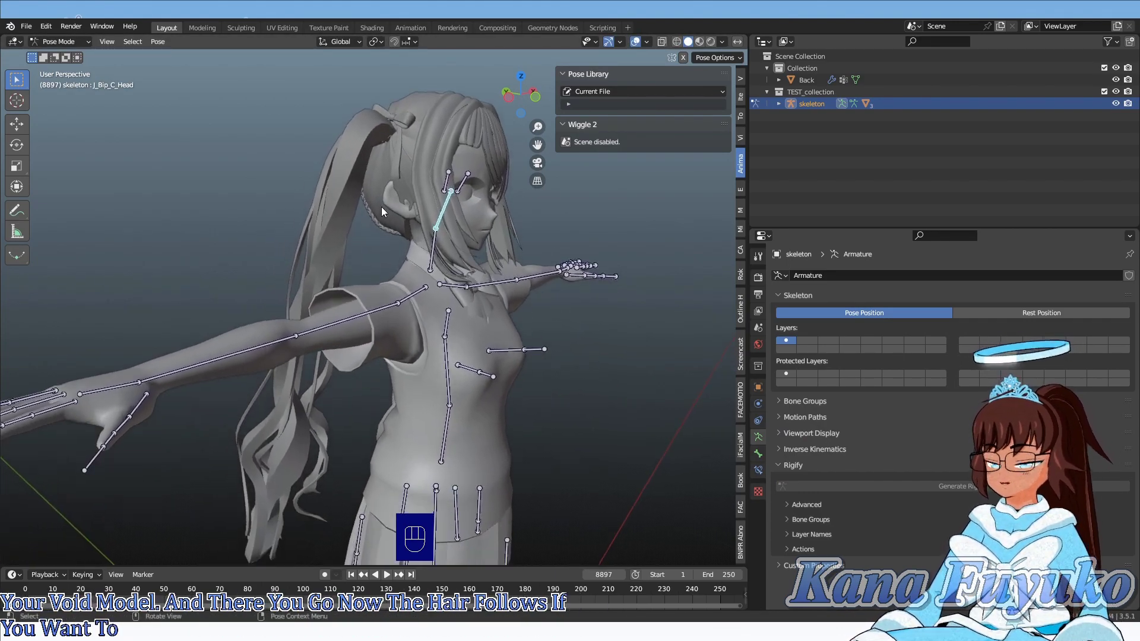
left_click(84, 42)
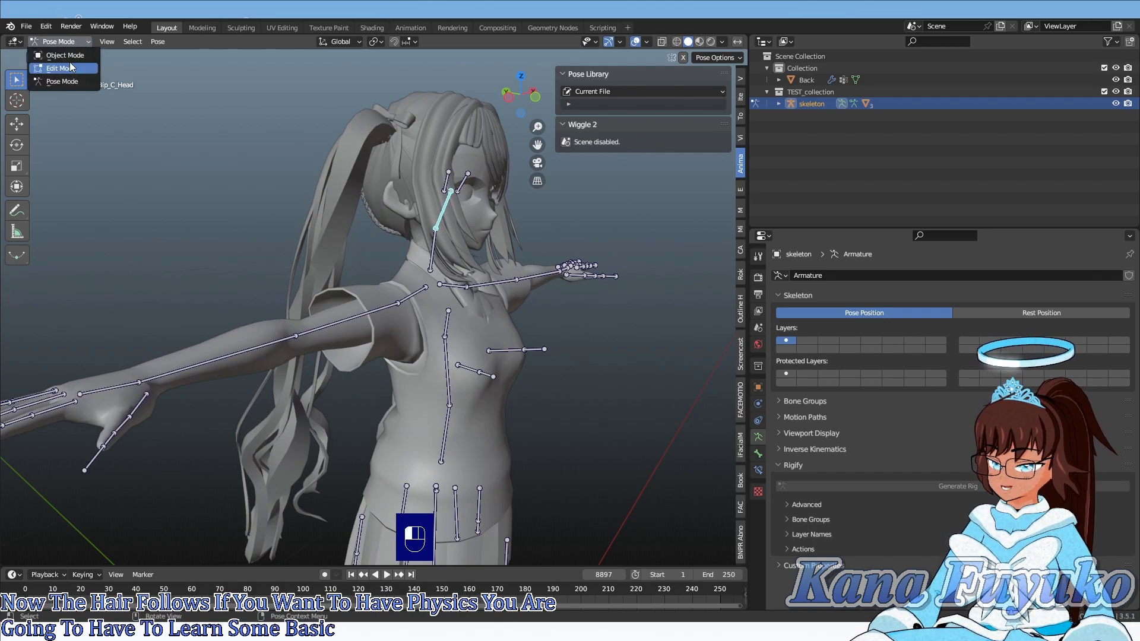
left_click(67, 55)
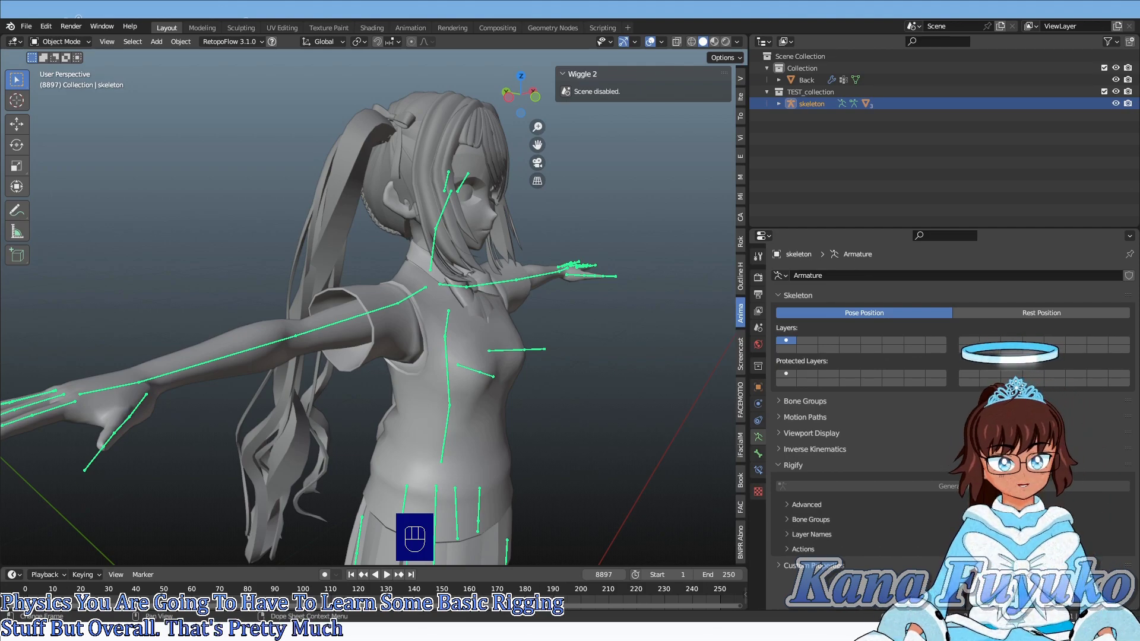
- Select the hair mesh and examine the fringe and side strands around the face for clipping
middle_click_drag(522, 460, 402, 240)
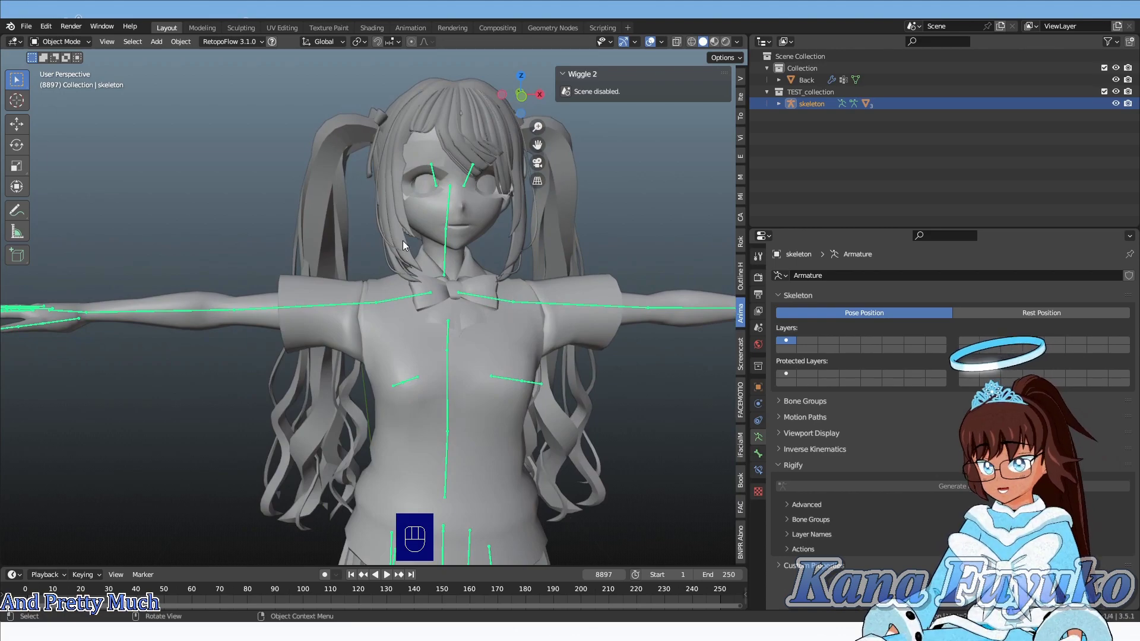
left_click(382, 120)
scroll(377, 277, "up", 4)
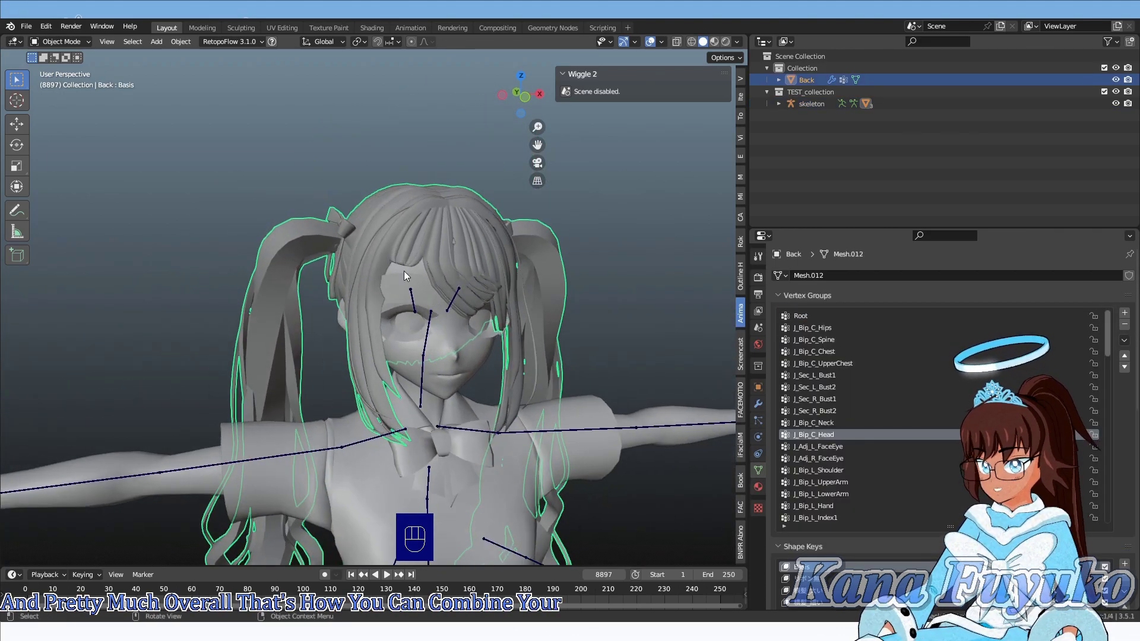
middle_click_drag(480, 269, 417, 309)
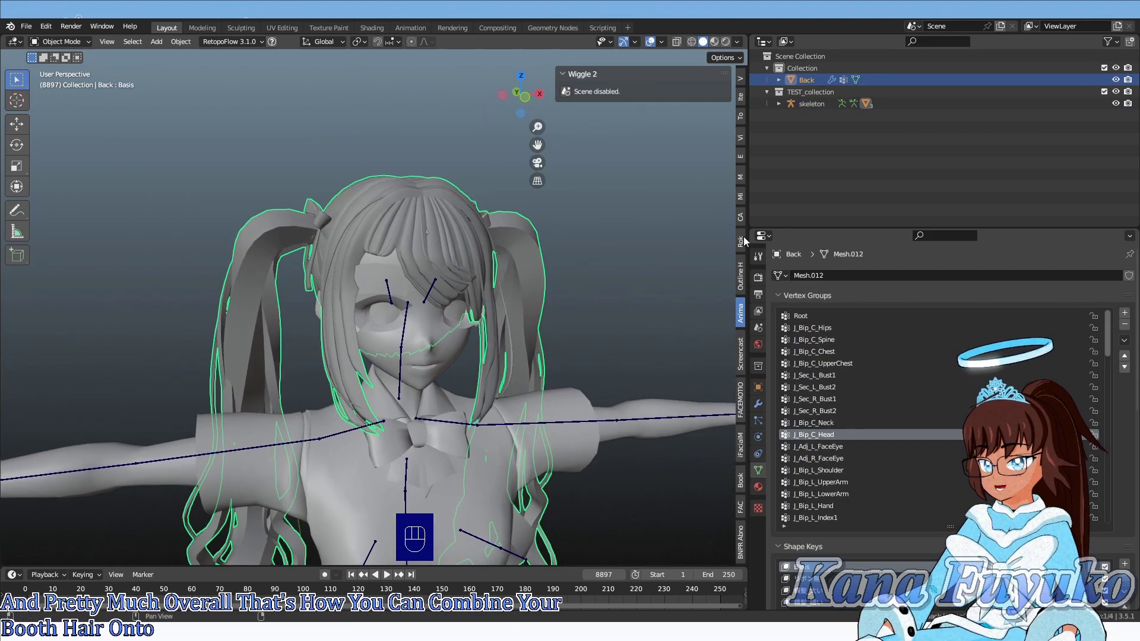
middle_click_drag(565, 234, 538, 21)
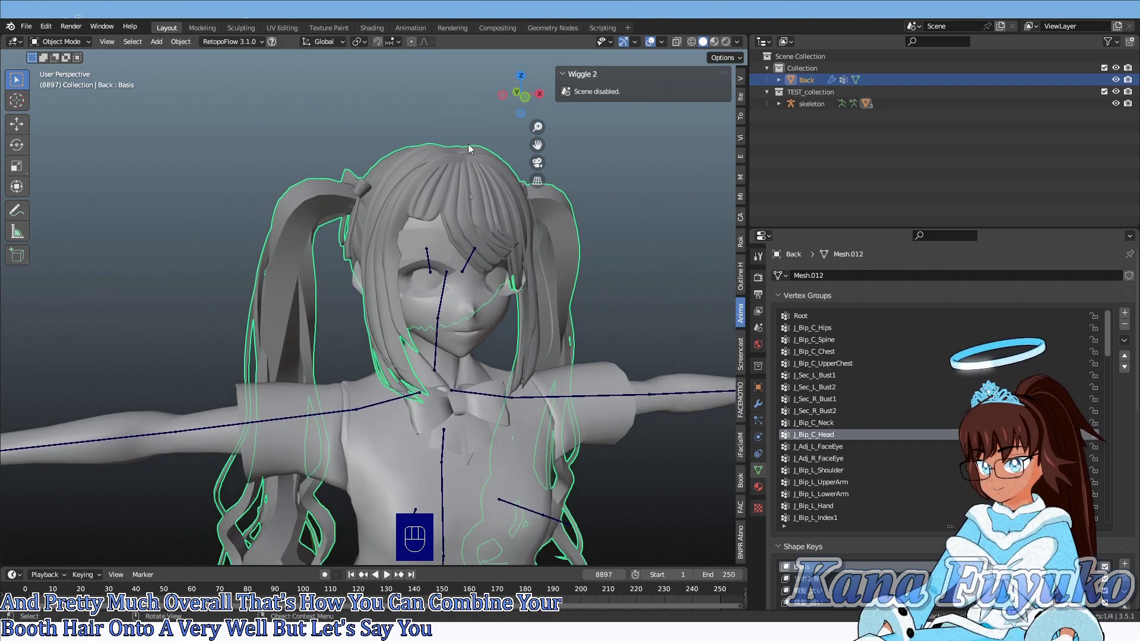
scroll(458, 141, "up", 6)
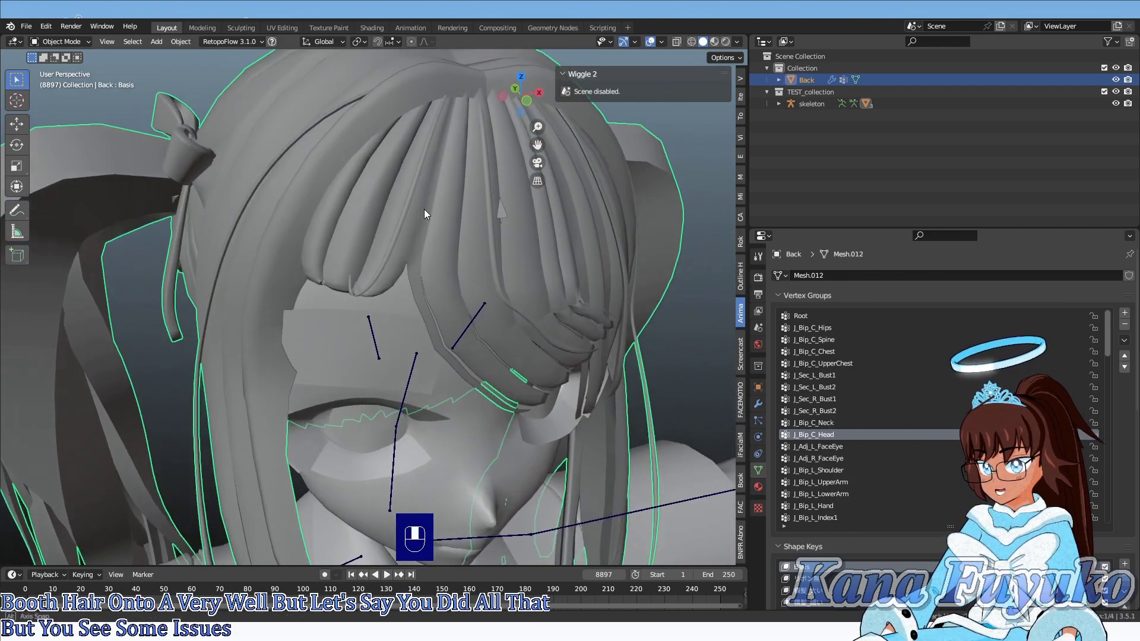
scroll(485, 216, "down", 5)
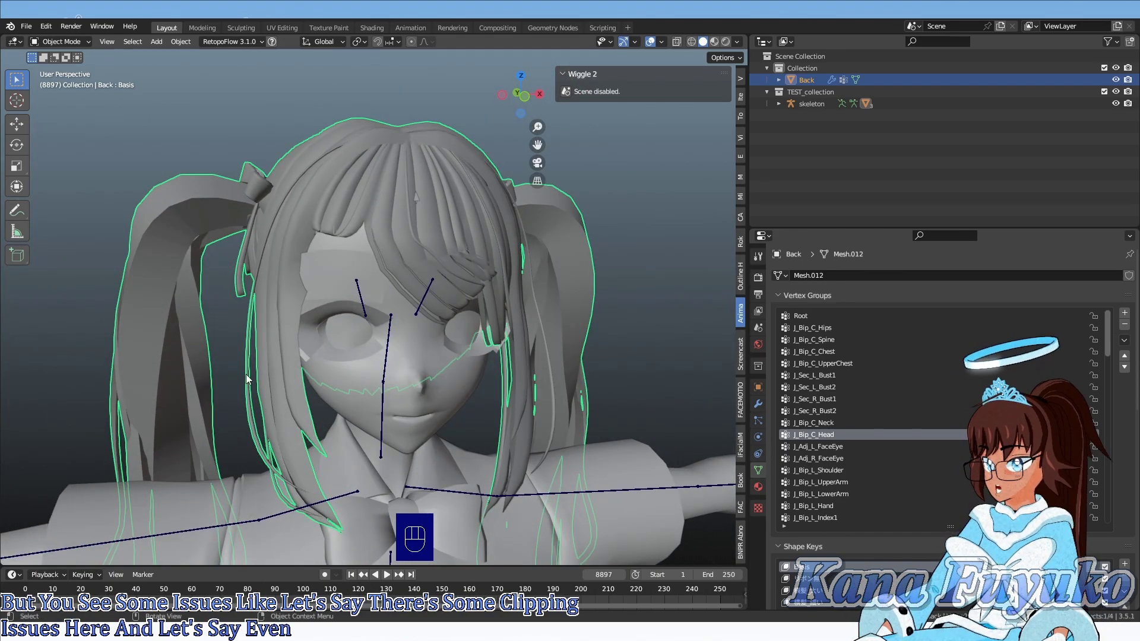
middle_click_drag(375, 262, 439, 254)
middle_click_drag(471, 317, 296, 246)
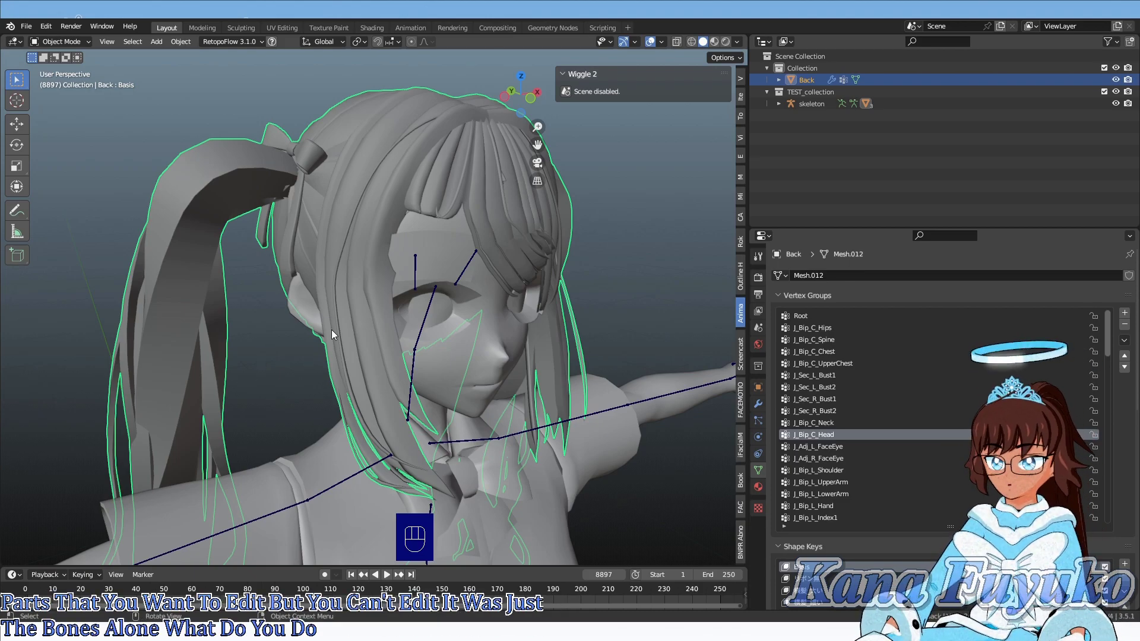
- Enter Edit Mode on the hair mesh, clear the vertex selection, and turn on Proportional Editing
key("Tab")
middle_click_drag(451, 249, 556, 196)
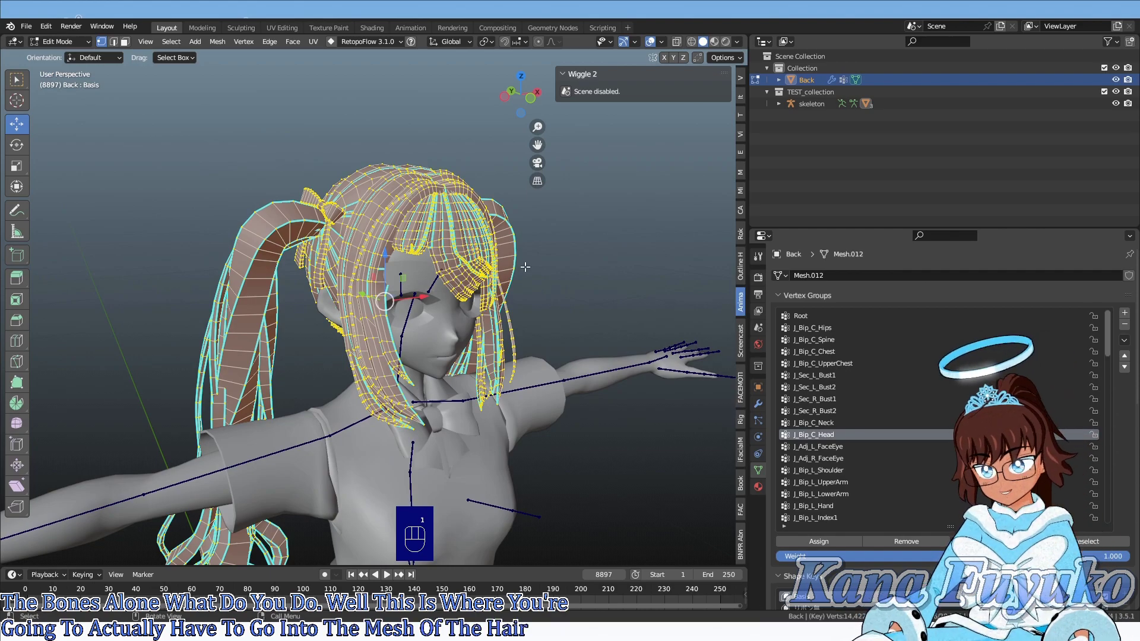
left_click(597, 229)
key("Tab")
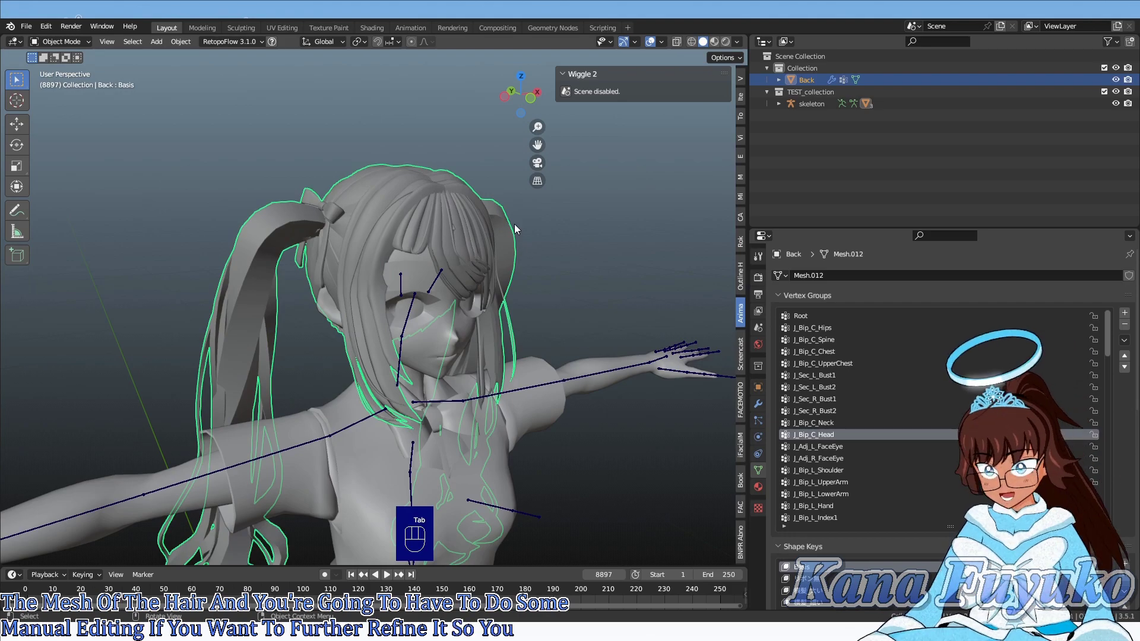
key("Tab")
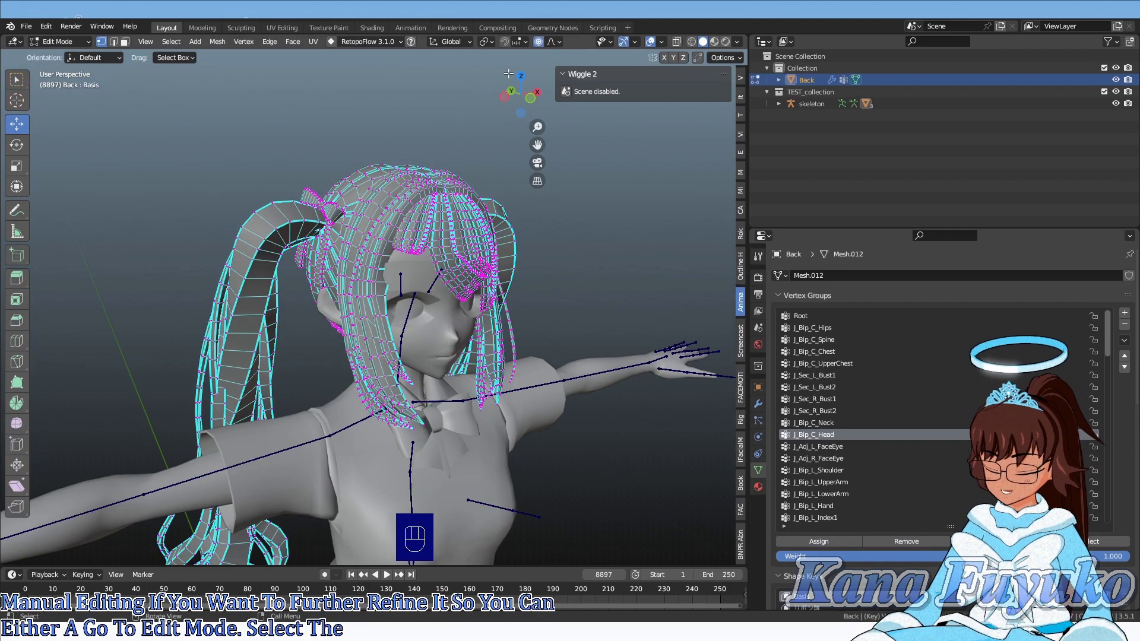
- Try moving a fringe strand with Proportional Editing, exploring the Connected Only option
left_click(552, 41)
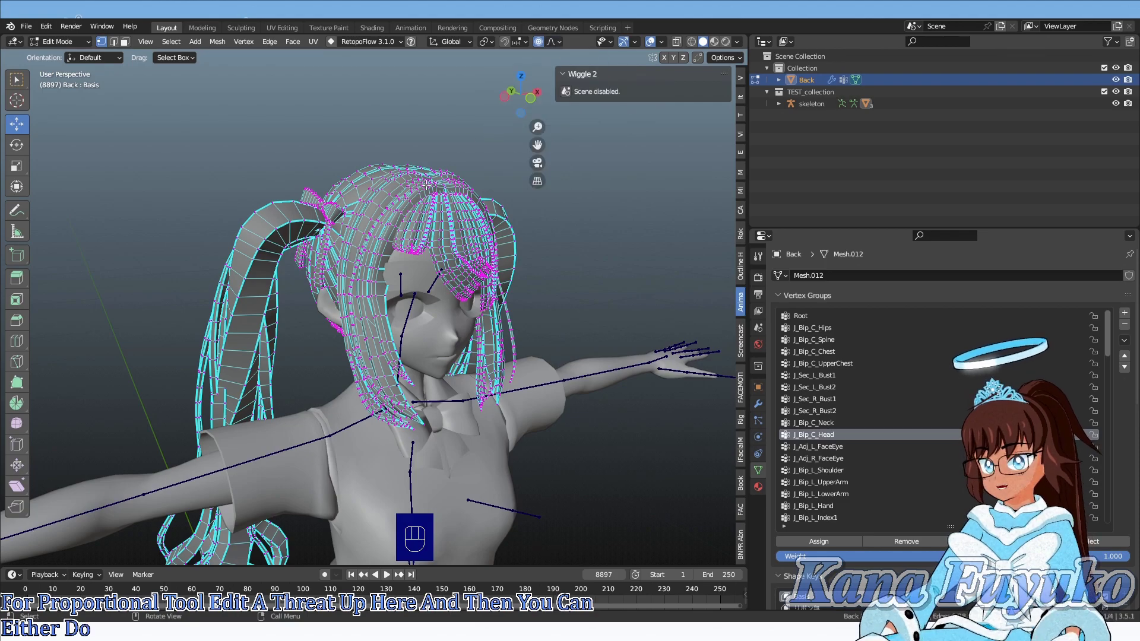
scroll(442, 230, "up", 8)
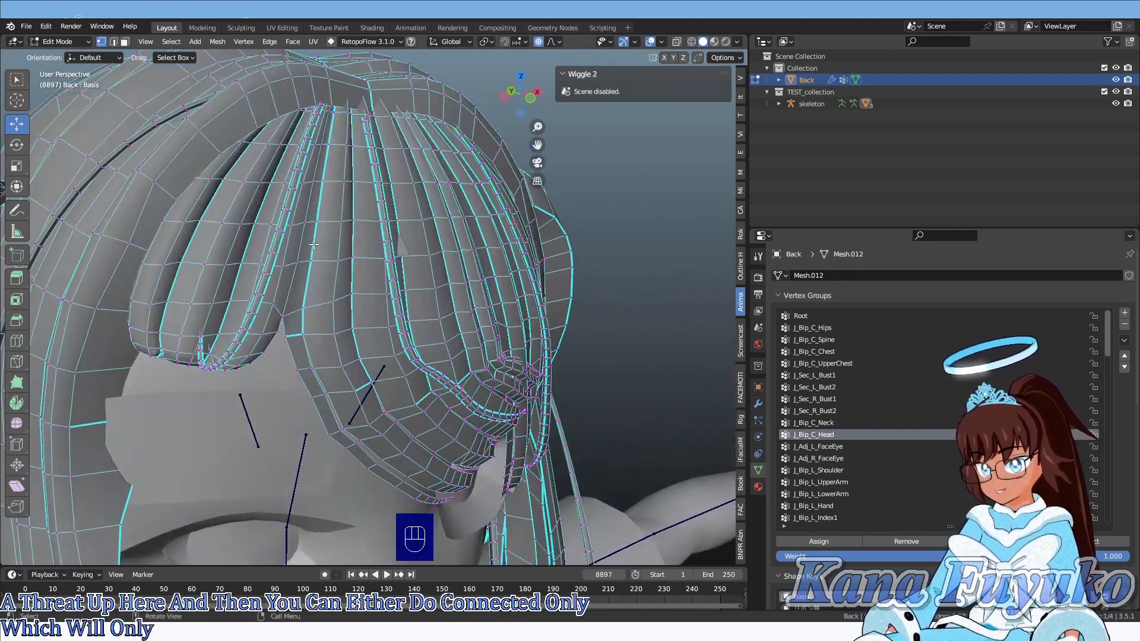
left_click(607, 41)
middle_click_drag(415, 207, 444, 273)
left_click_drag(444, 273, 487, 281)
left_click(551, 41)
scroll(475, 270, "down", 3)
middle_click_drag(486, 281, 369, 301)
scroll(370, 302, "up", 2)
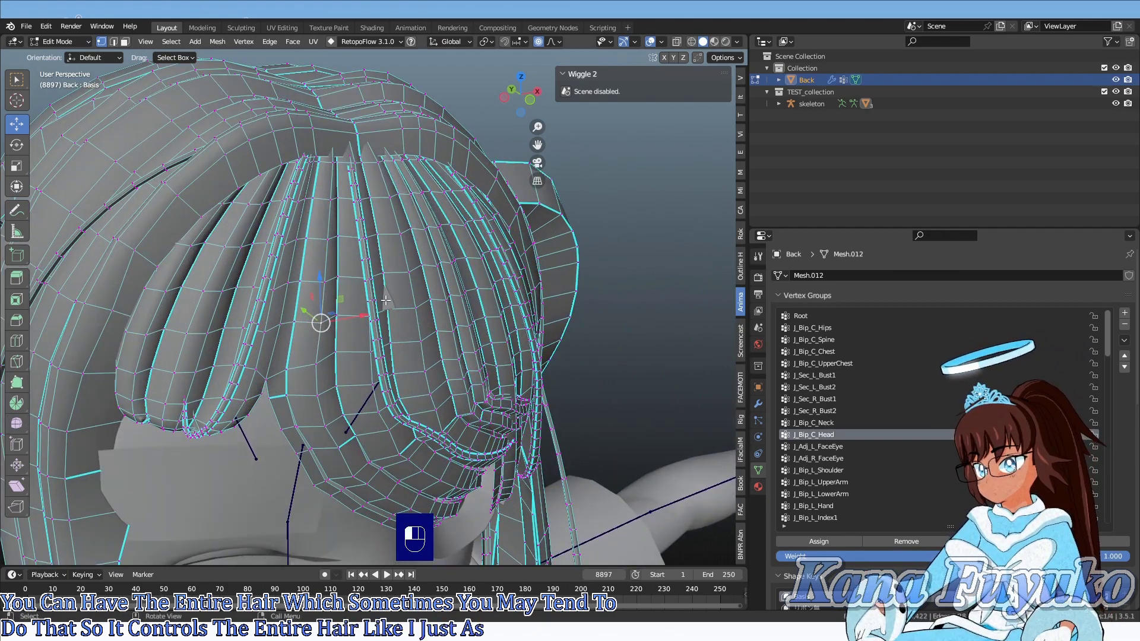
- Reshape the fringe by moving several of its vertices with Proportional Editing, and return to Object Mode
left_click(386, 301)
left_click_drag(367, 299, 393, 288)
scroll(387, 300, "up", 1)
middle_click_drag(392, 289, 363, 233)
scroll(419, 276, "up", 2)
left_click(407, 239)
left_click_drag(363, 234, 412, 229)
middle_click_drag(411, 230, 422, 214)
left_click(407, 183)
left_click_drag(437, 159, 417, 173)
scroll(418, 173, "down", 5)
middle_click_drag(418, 172, 321, 214)
key("Tab")
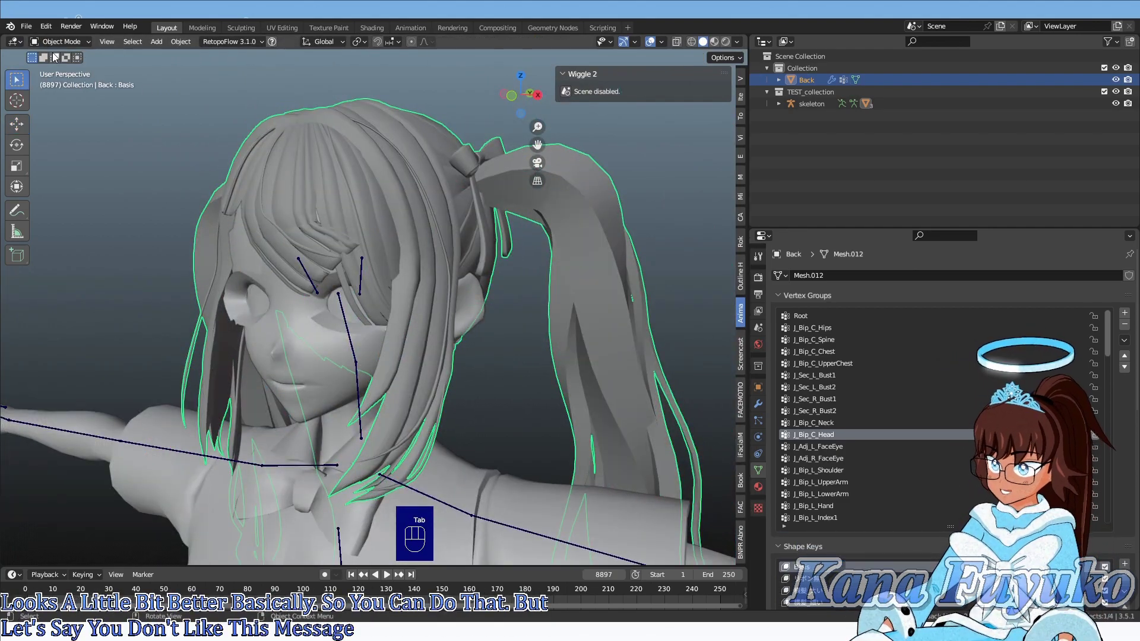
- Switch the hair mesh to Sculpt Mode
left_click(60, 41)
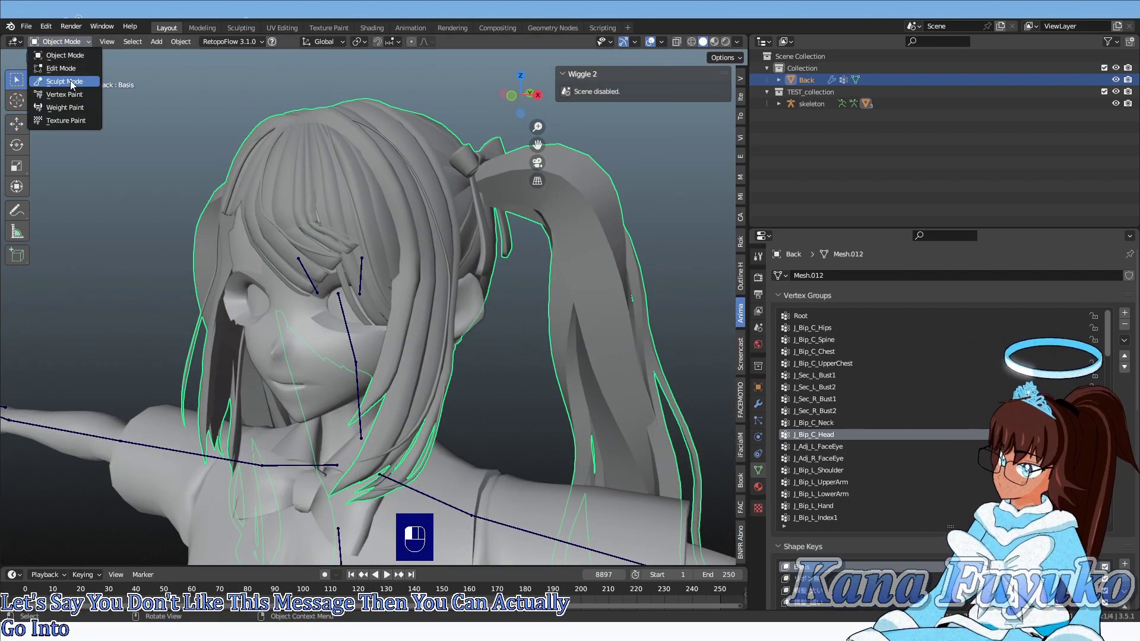
left_click(71, 83)
left_click(76, 44)
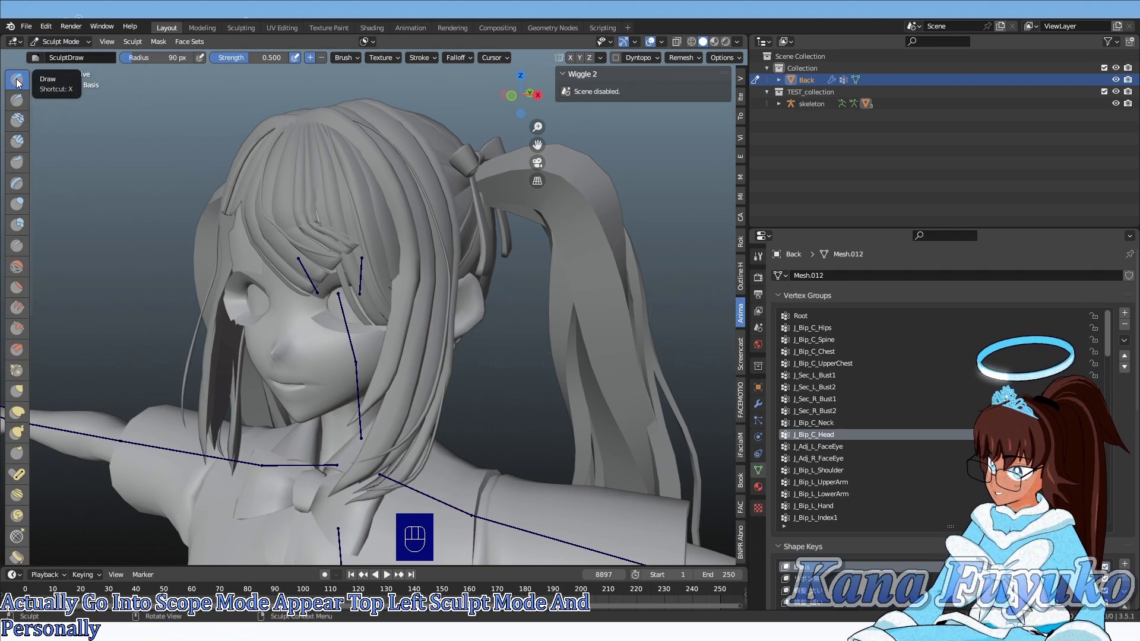
- Try a Draw brush stroke on the crown of the hair and undo it
scroll(380, 273, "down", 3)
middle_click_drag(380, 273, 401, 281)
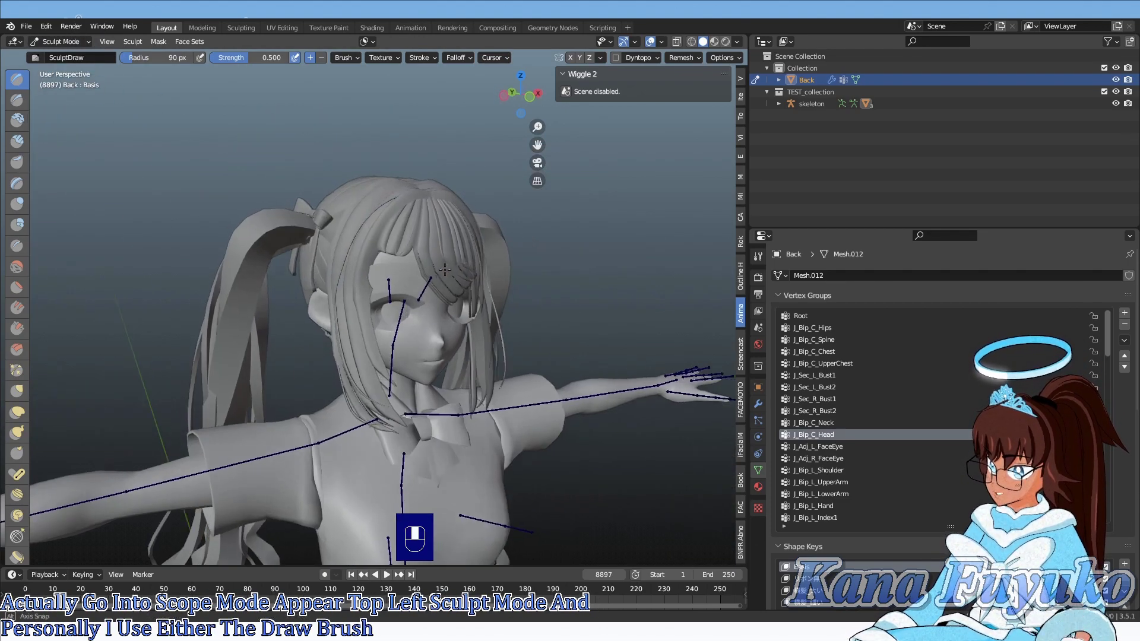
scroll(401, 280, "down", 4)
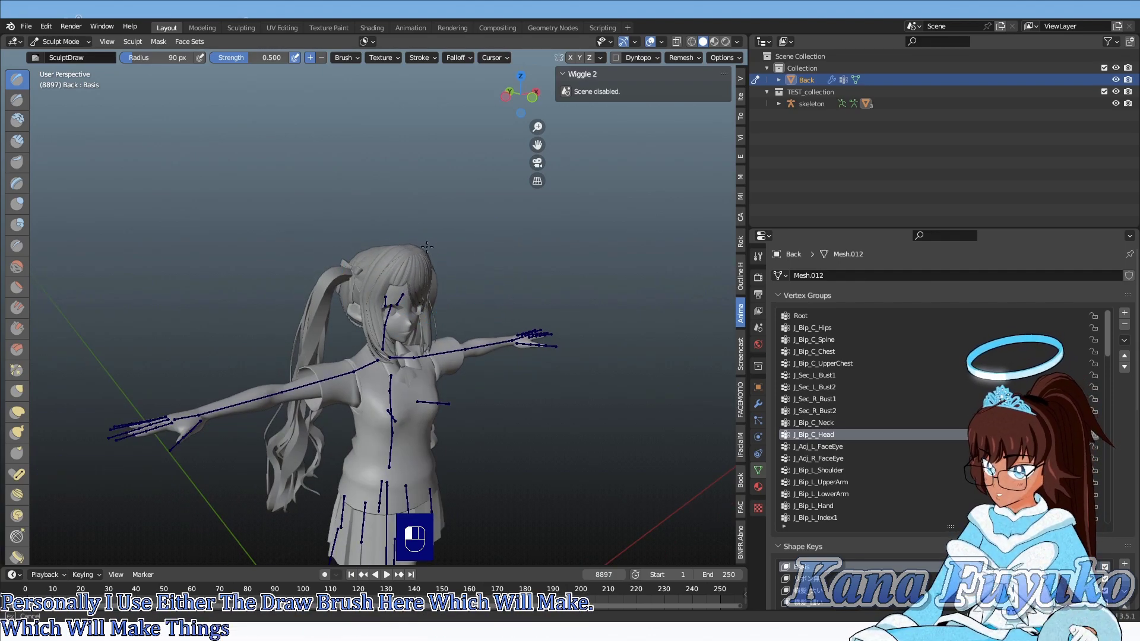
middle_click_drag(391, 259, 427, 268)
key("ctrl+z")
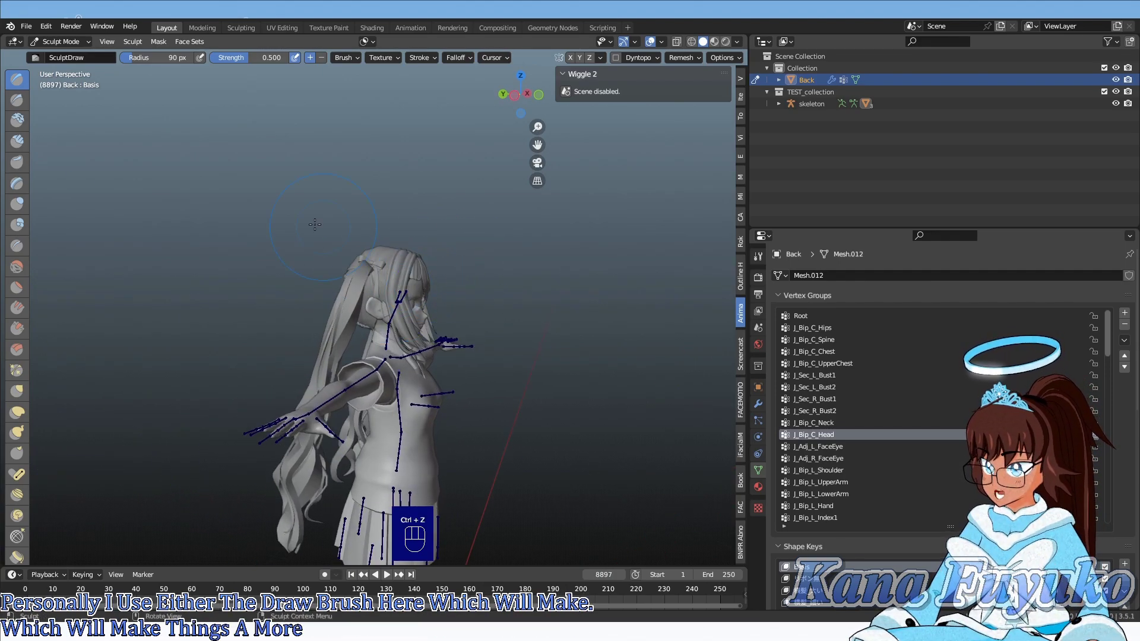
- Try smoothing the hair above the fringe with the Smooth brush at strength 0.359, and undo the last stroke
scroll(439, 178, "up", 8)
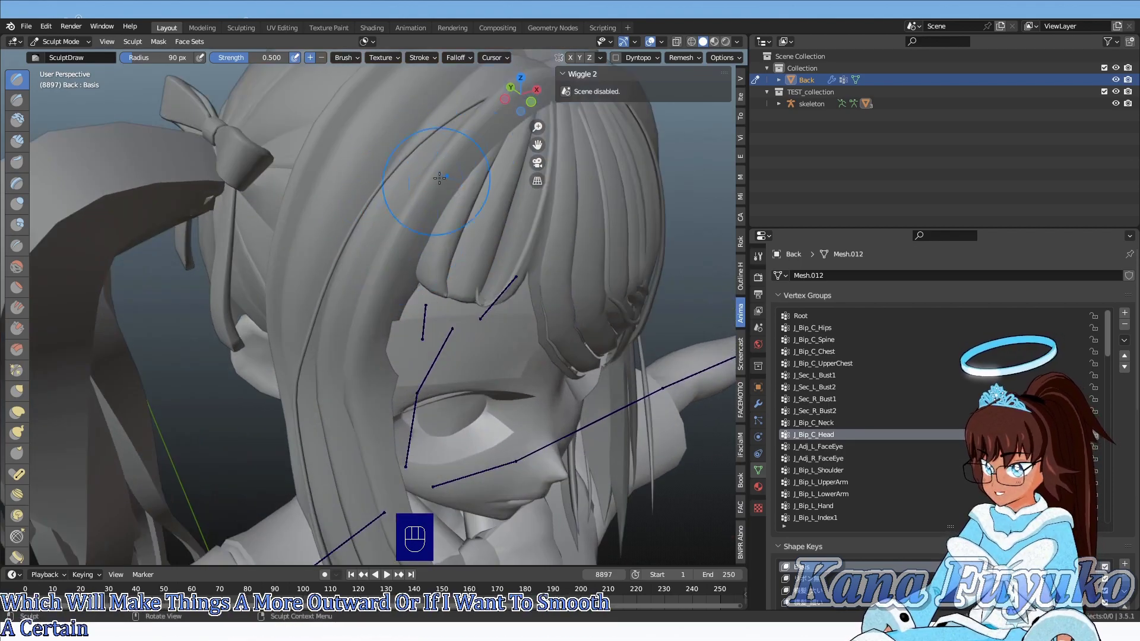
middle_click_drag(439, 178, 54, 151)
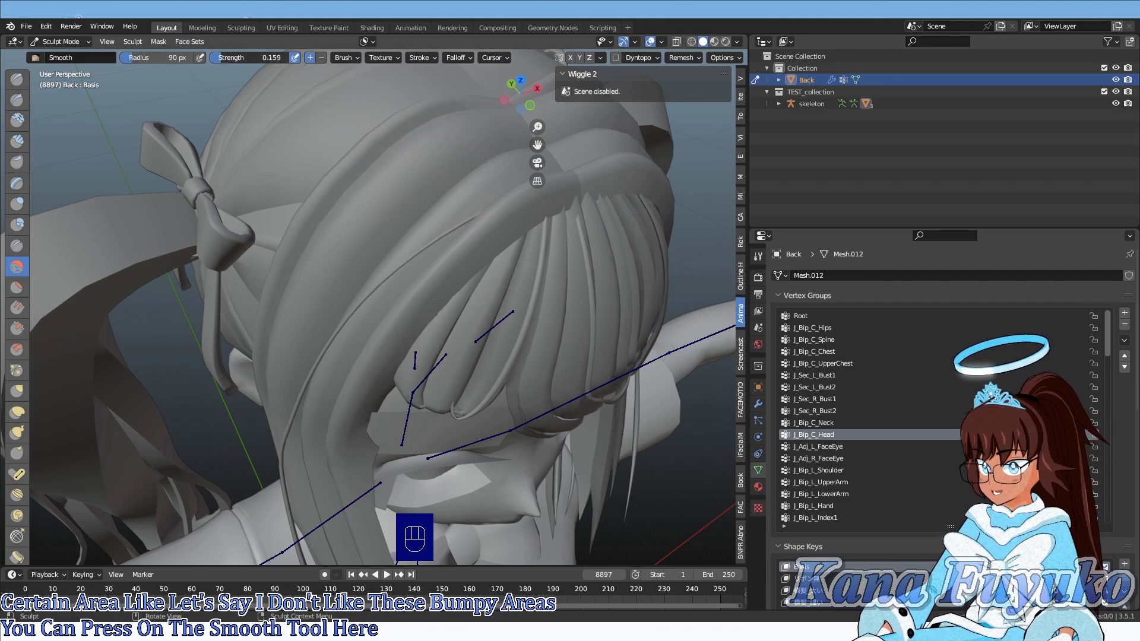
scroll(347, 152, "down", 4)
mouse_move(401, 250)
left_mouse_down()
mouse_move(392, 267)
mouse_move(404, 266)
left_mouse_up()
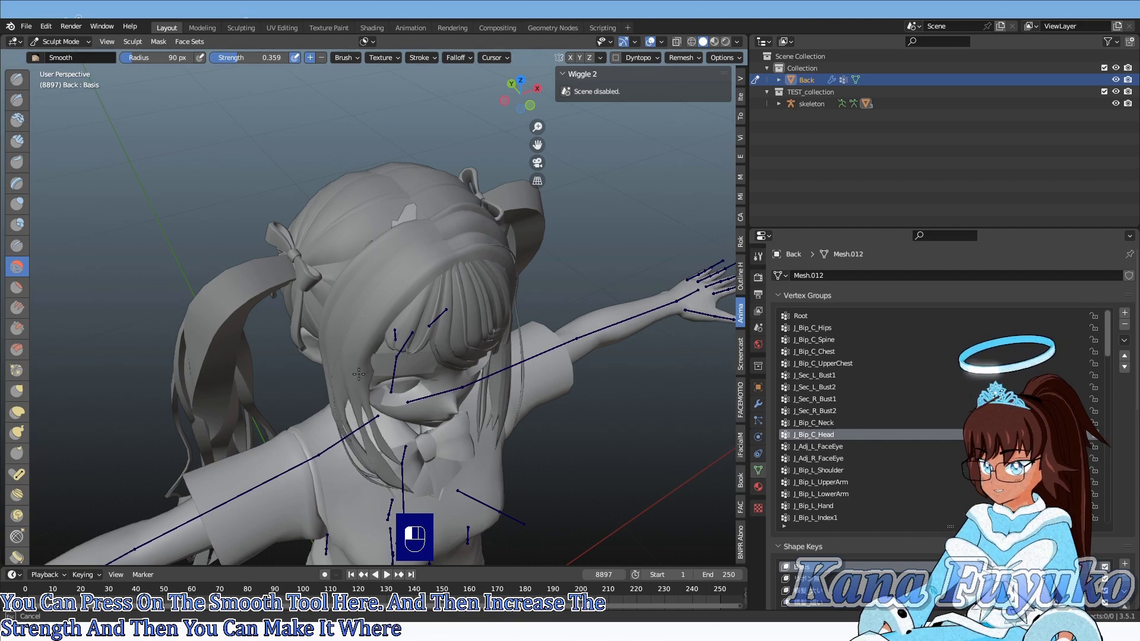
left_click_drag(360, 294, 364, 287)
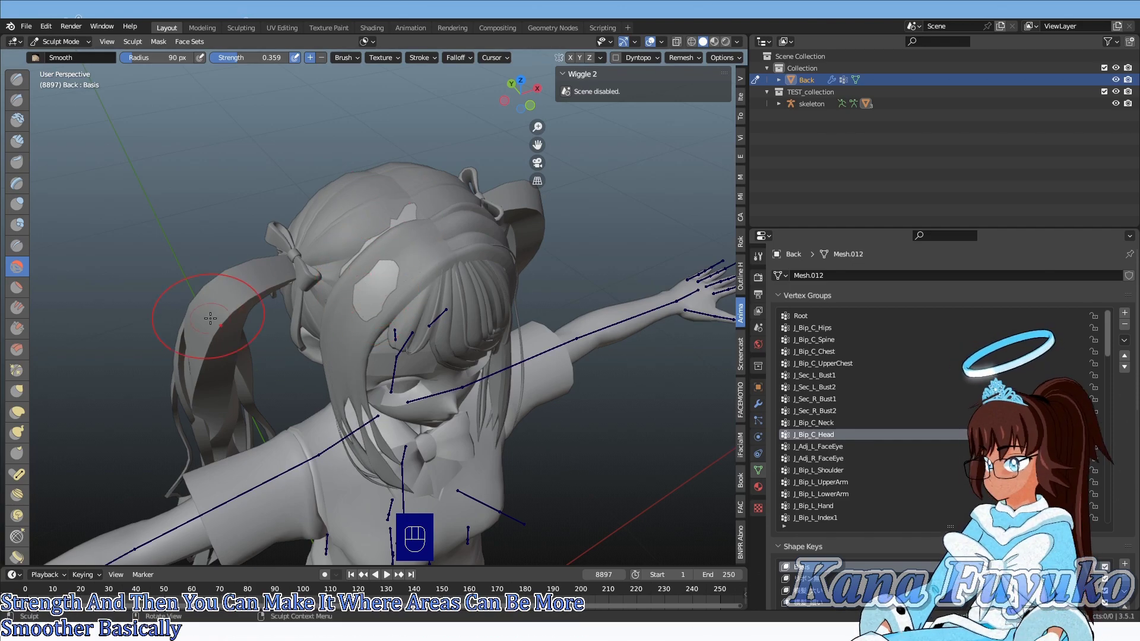
key("ctrl+z")
- Try pulling the hair around the pigtail with the Grab brush and undo the strokes
scroll(12, 299, "down", 3)
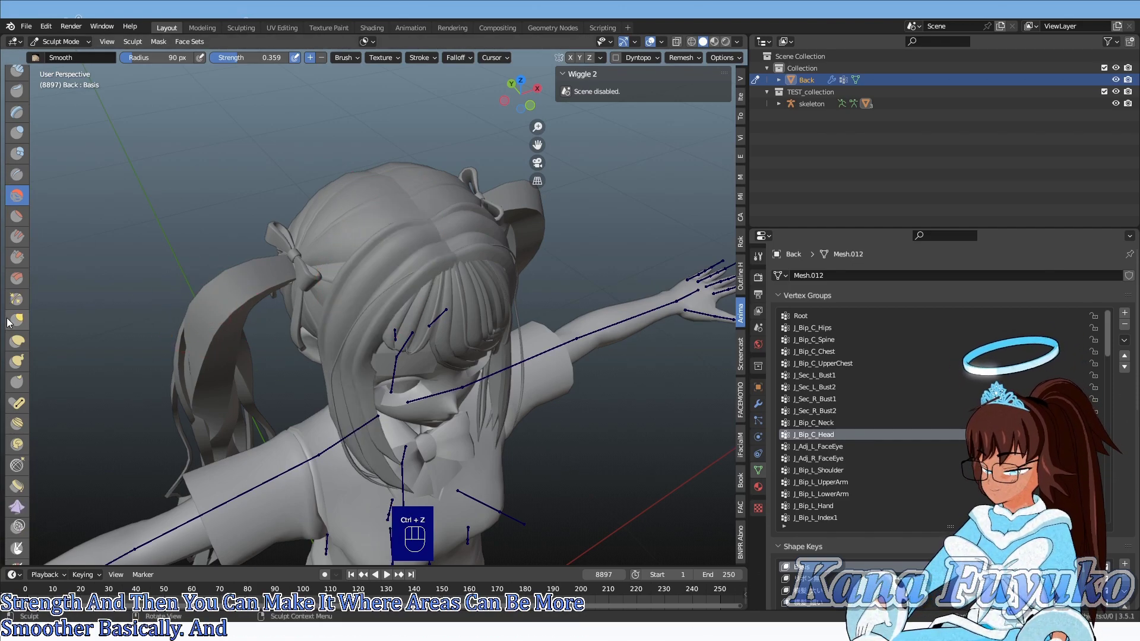
left_click(16, 320)
mouse_move(225, 255)
middle_mouse_down()
mouse_move(275, 233)
mouse_move(304, 241)
middle_mouse_up()
left_click_drag(304, 240, 332, 254)
mouse_move(325, 303)
left_mouse_down()
mouse_move(350, 300)
mouse_move(374, 325)
mouse_move(396, 305)
left_mouse_up()
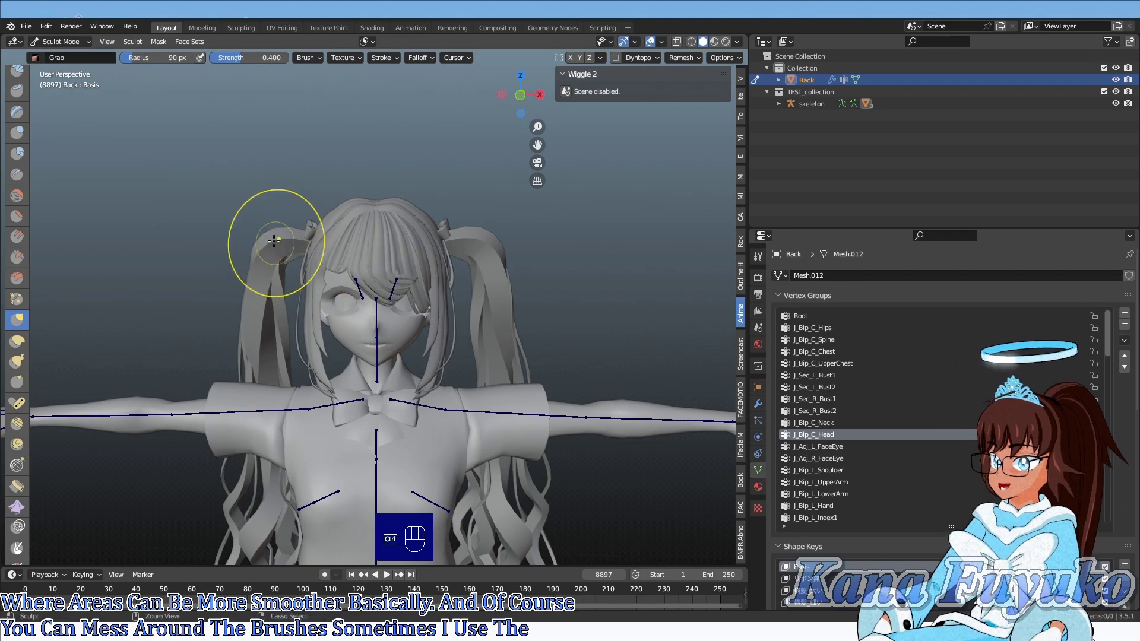
key("ctrl+z")
key("ctrl+z")
key("ctrl+z")
scroll(18, 190, "up", 4)
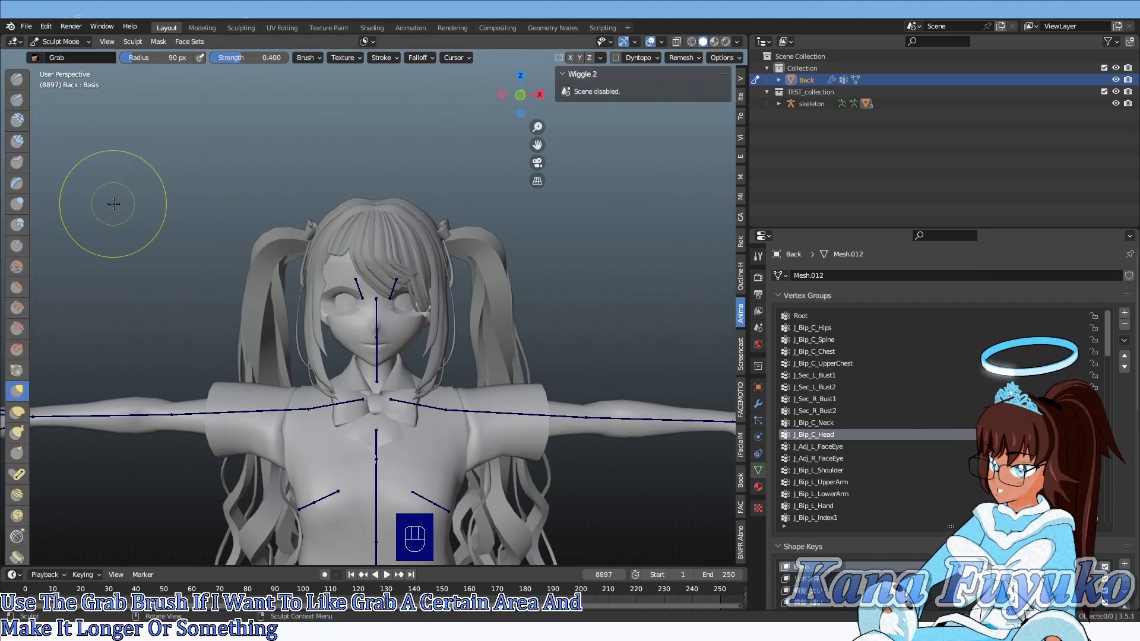
scroll(293, 255, "down", 3)
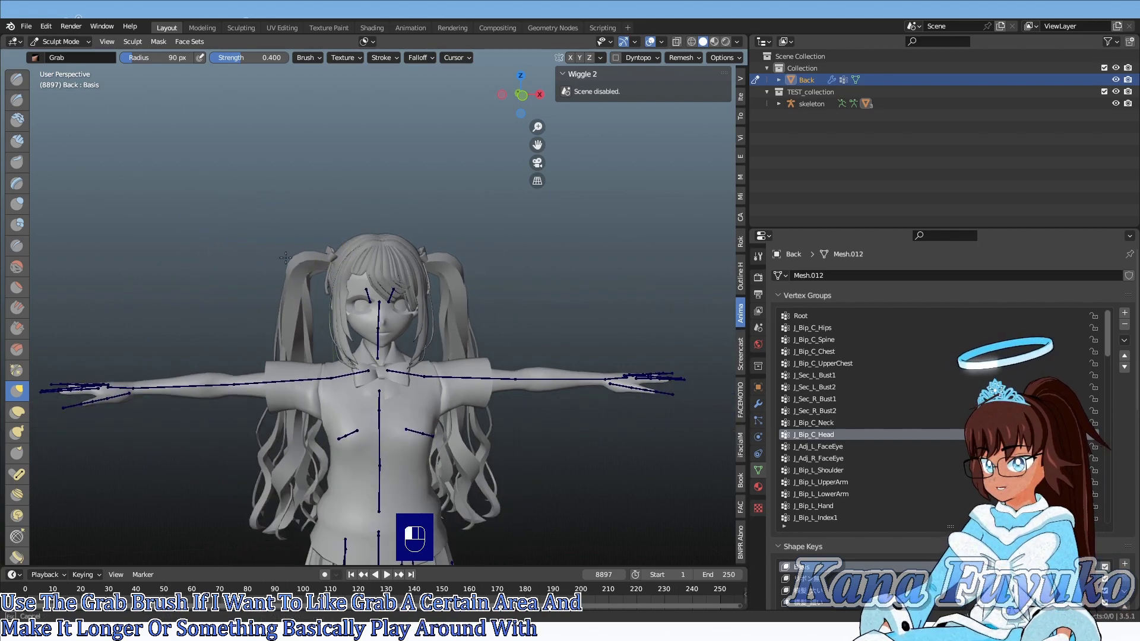
- Try further Grab brush pulls on the hair beside the face and undo them
left_click_drag(319, 282, 316, 275)
key("ctrl+z")
middle_click_drag(316, 274, 351, 322)
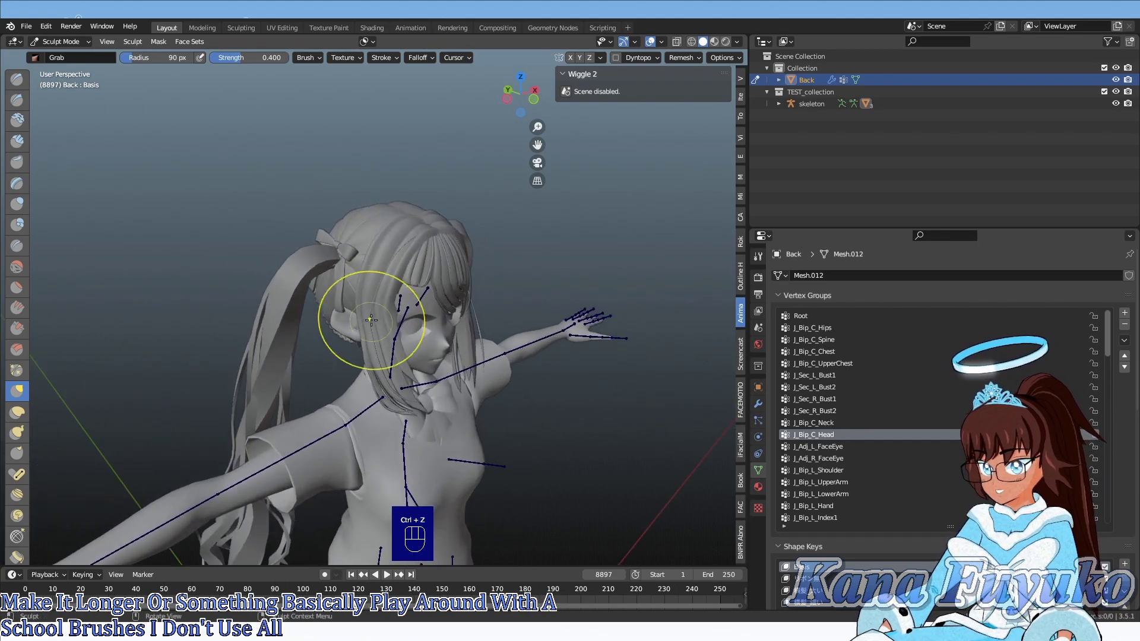
left_click_drag(394, 292, 411, 301)
middle_click_drag(384, 304, 437, 261)
key("ctrl+z")
- Choose the Draw brush, undo the remaining sculpt strokes, and return the Back hair mesh to Object Mode
left_click(17, 79)
mouse_move(332, 309)
middle_mouse_down()
mouse_move(391, 303)
mouse_move(285, 315)
middle_mouse_up()
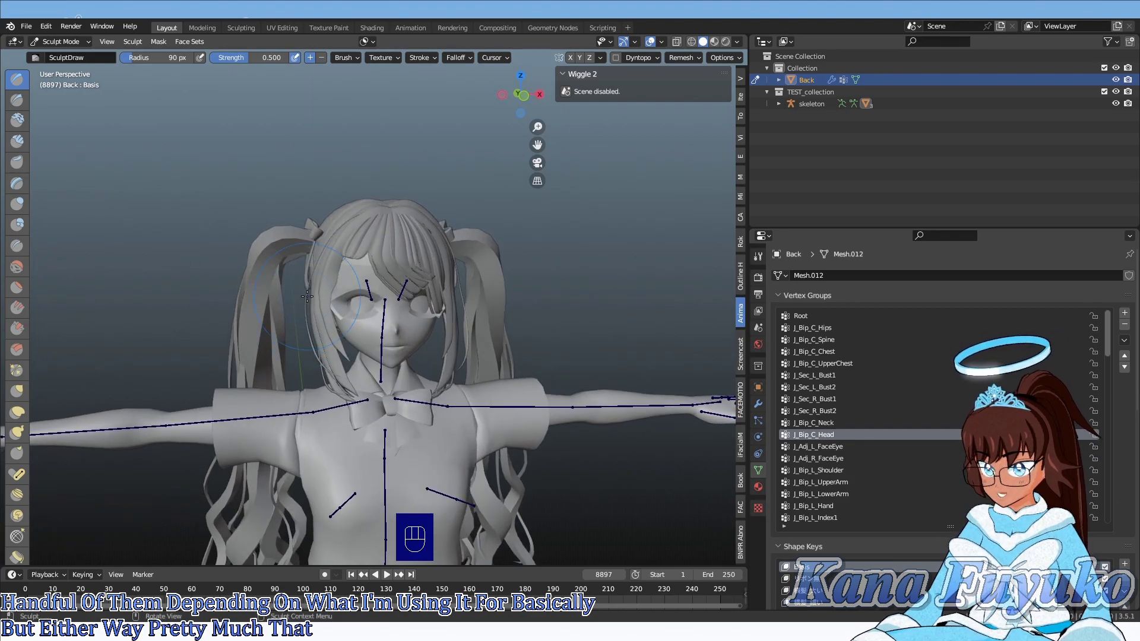
key("ctrl+z")
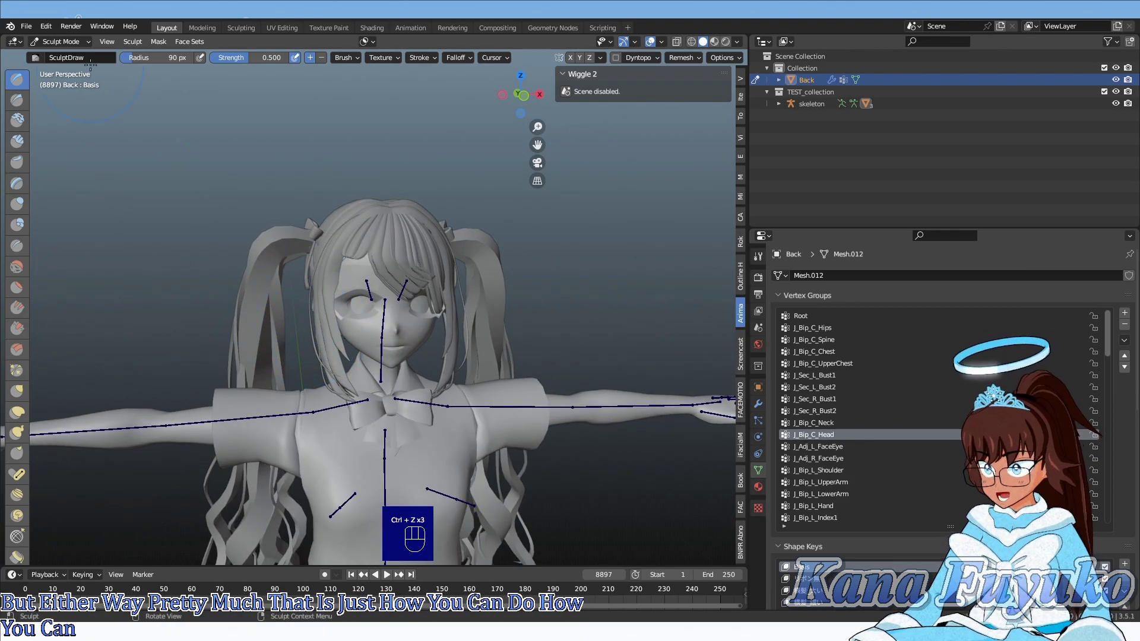
left_click(59, 42)
left_click(57, 52)
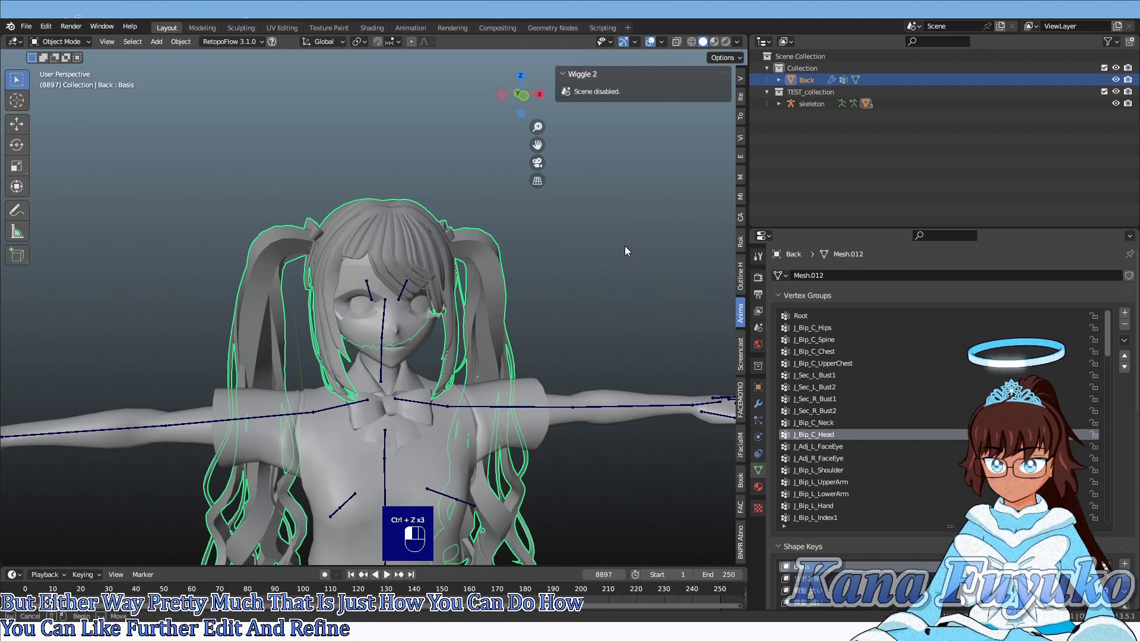
left_click(532, 293)
scroll(532, 293, "up", 2)
left_click(806, 80)
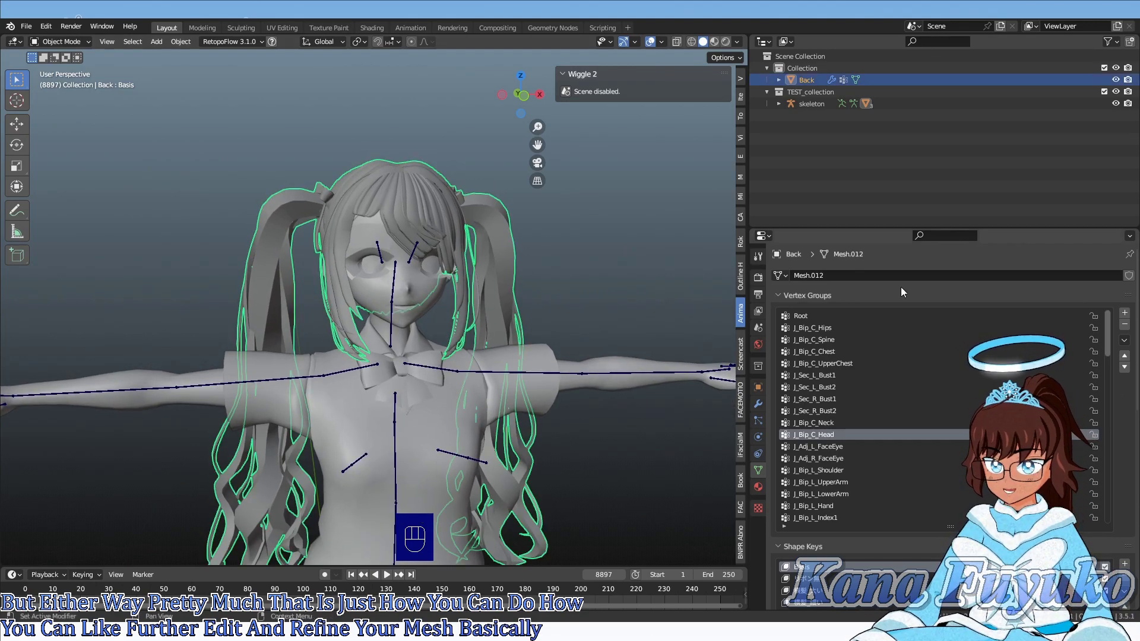
- Set the hair's shape keys 前髪Long, 前髪ぱっつん and the three ツインテール keys to 1.000
left_click_drag(898, 228, 898, 82)
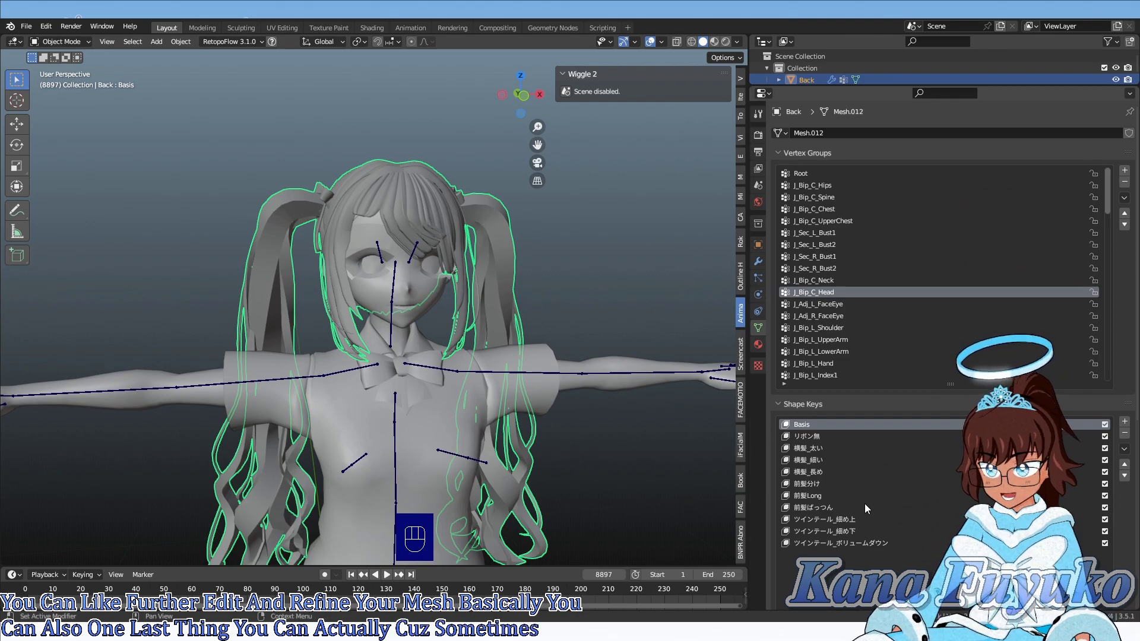
scroll(864, 504, "down", 1)
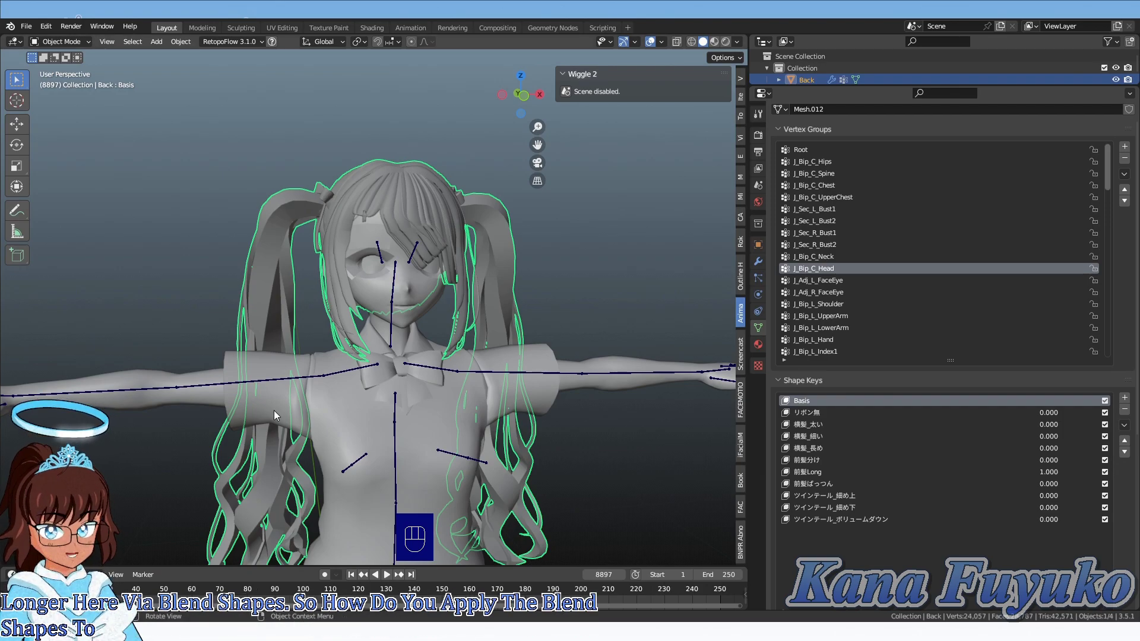
middle_click_drag(447, 396, 442, 394)
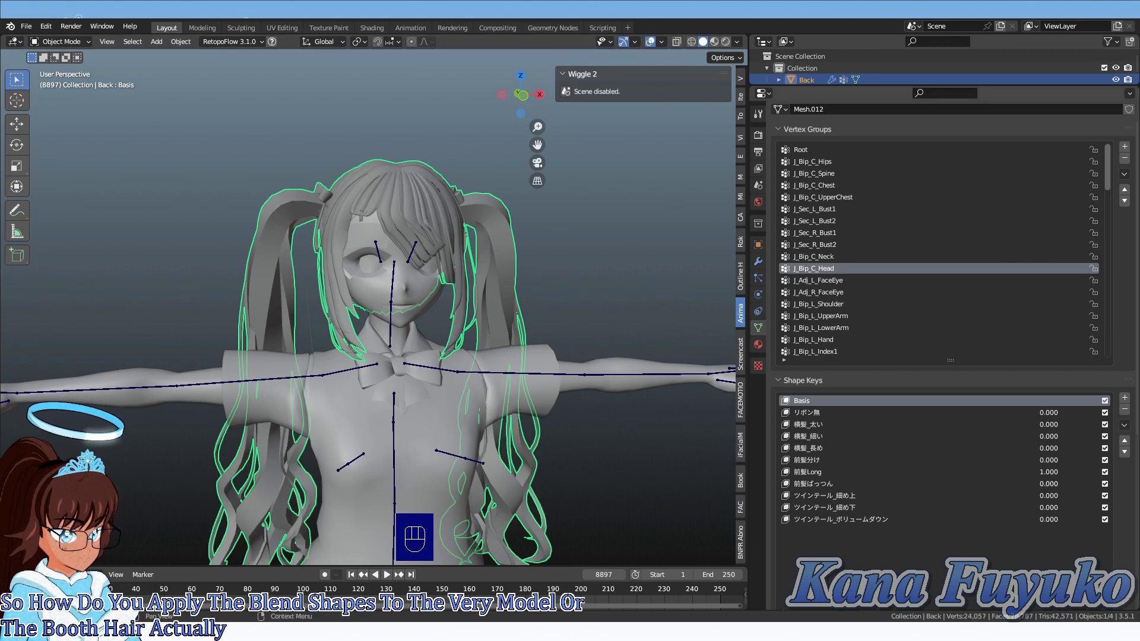
left_click_drag(1057, 498, 1097, 507)
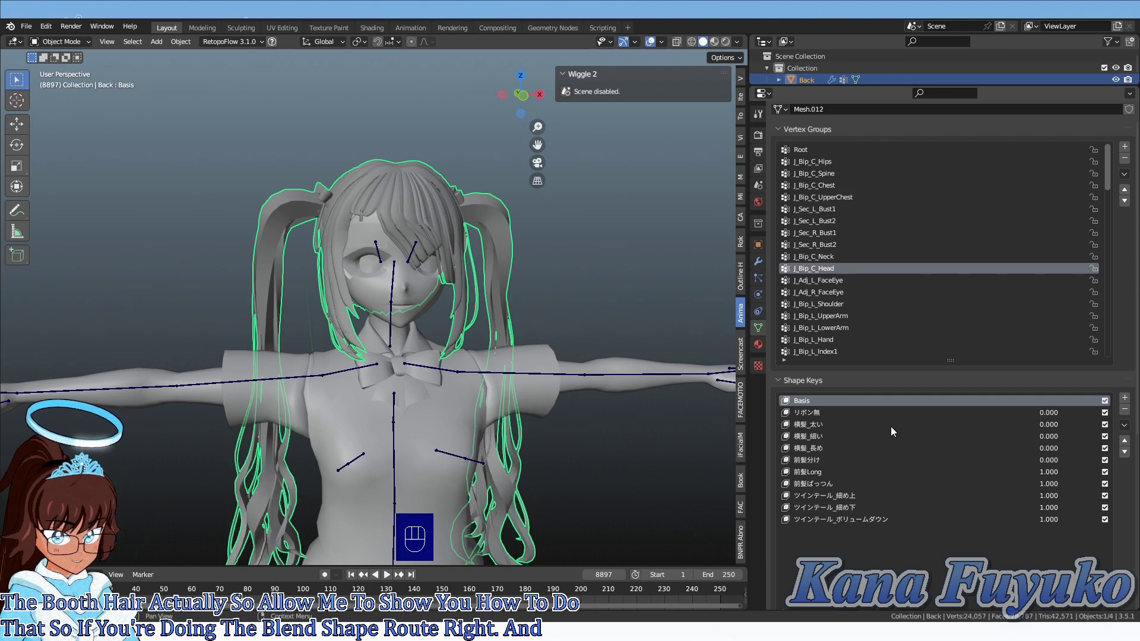
- Raise the ツインテール_ボリュームダウン shape key's maximum range to 10 and set its value to 10.000
scroll(949, 356, "down", 5)
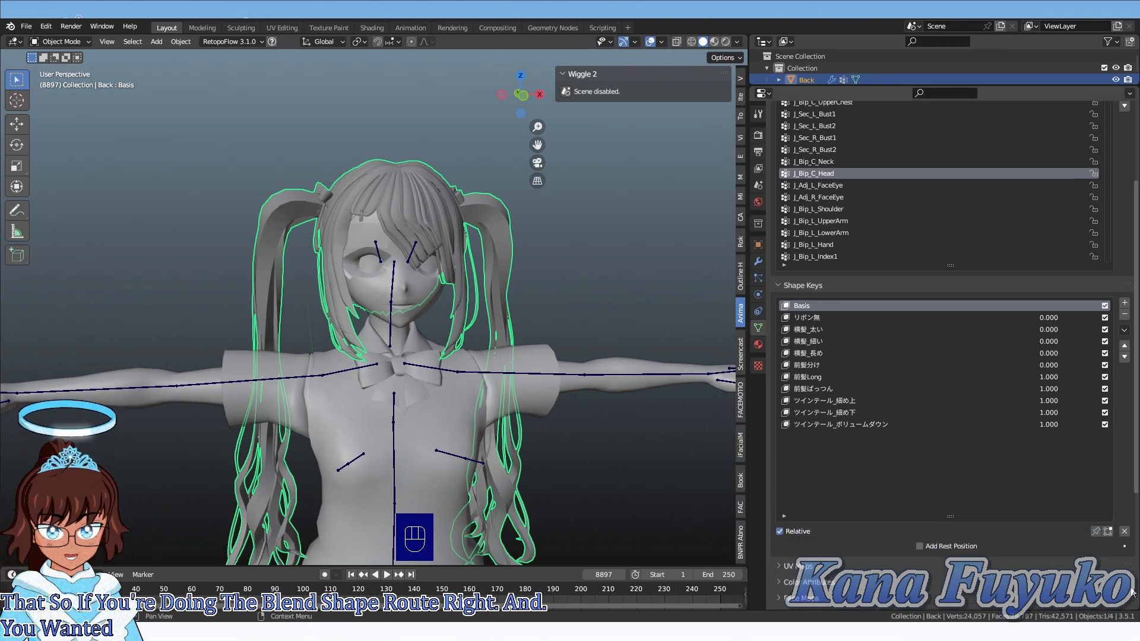
left_click(887, 402)
left_click_drag(977, 554, 984, 552)
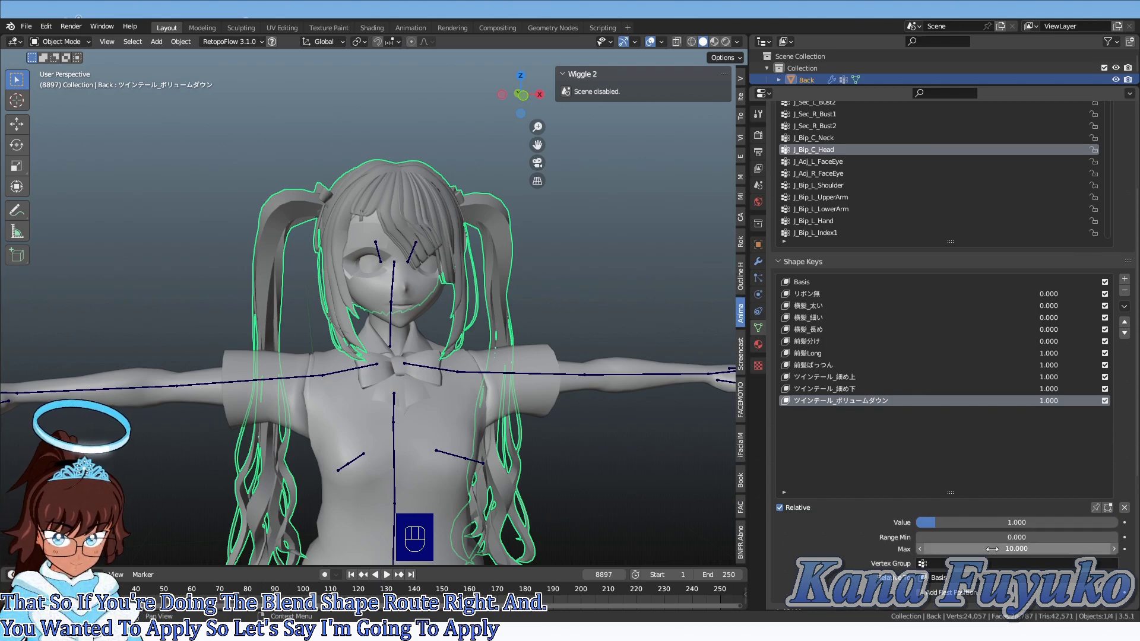
left_click_drag(1048, 401, 1122, 400)
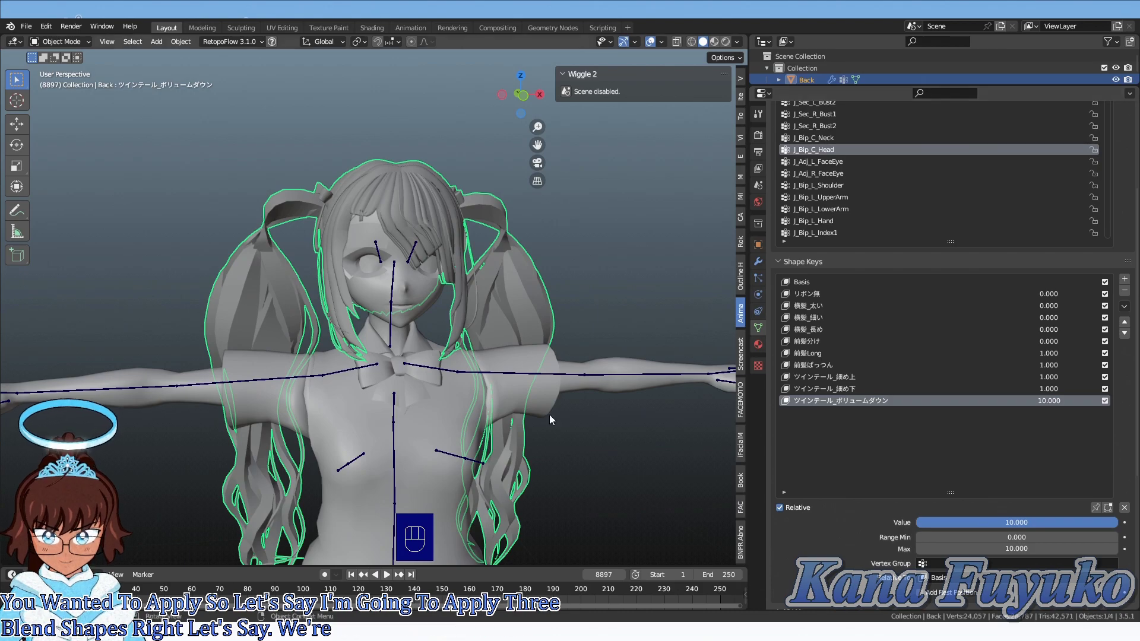
middle_click_drag(484, 451, 497, 456)
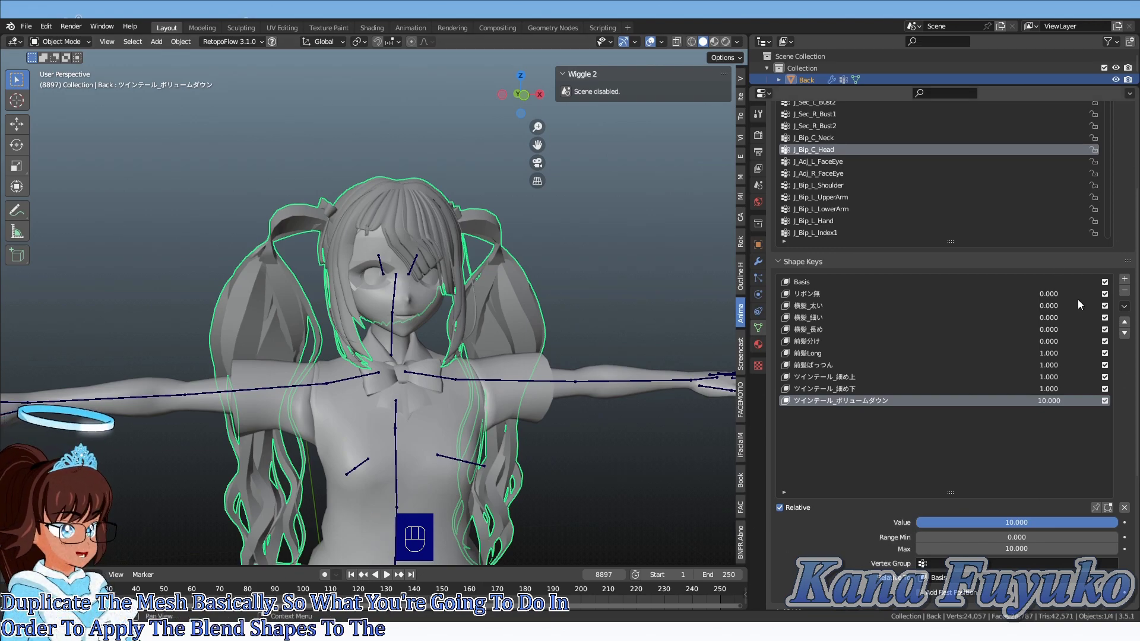
- Apply all shape keys to the Back hair mesh
left_click(1124, 308)
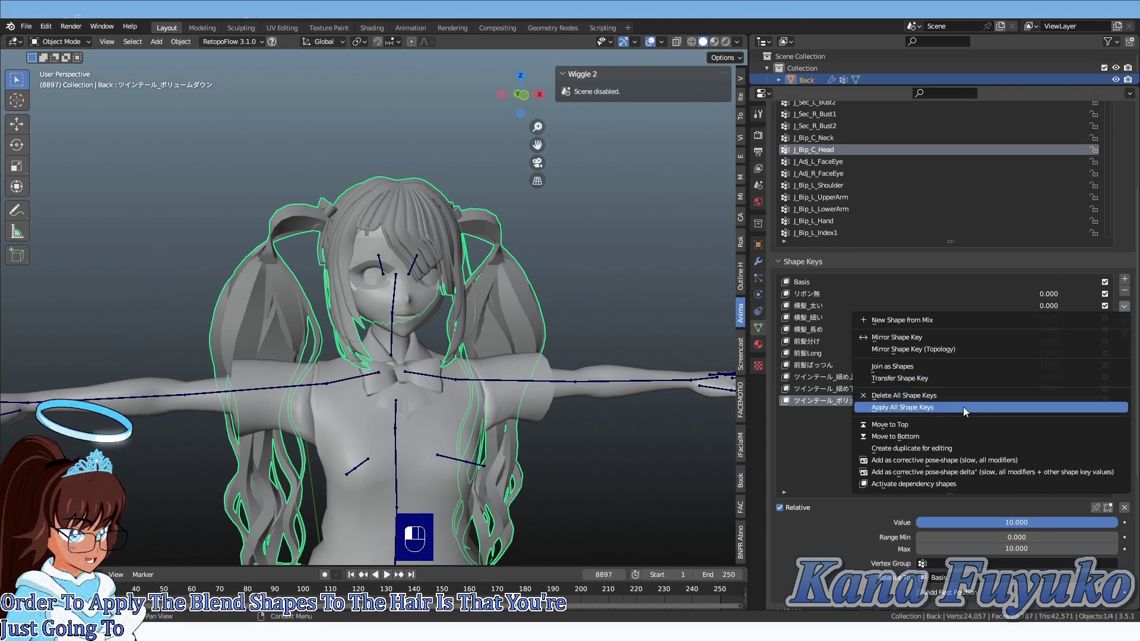
left_click(910, 408)
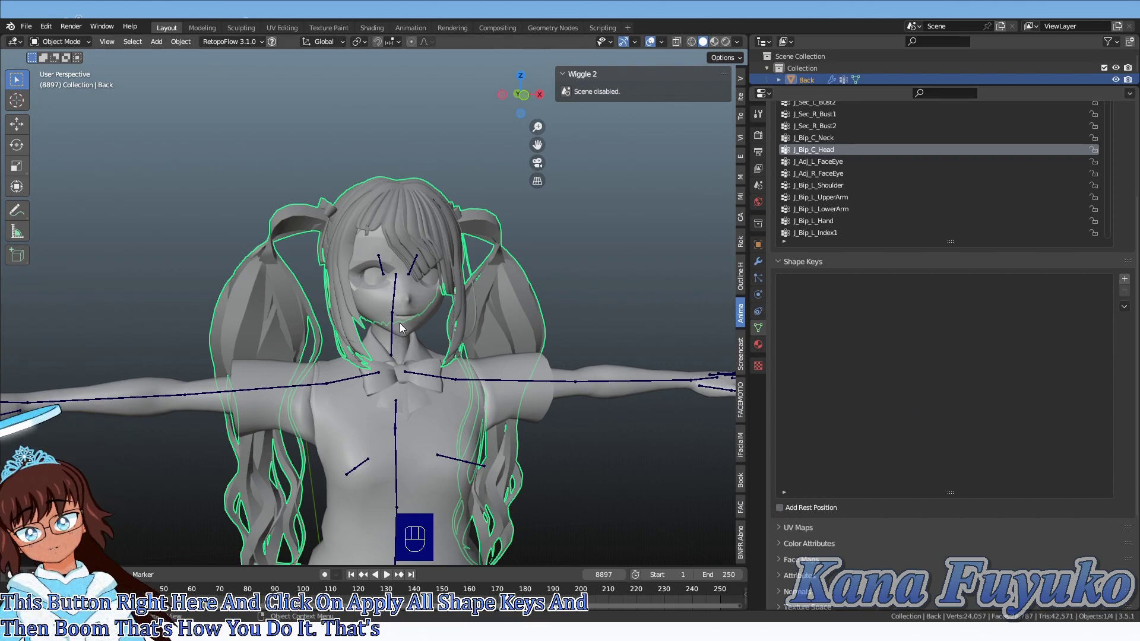
- Deselect the hair and examine its applied shape on the whole character from several angles
middle_click_drag(410, 321, 749, 341, "shift")
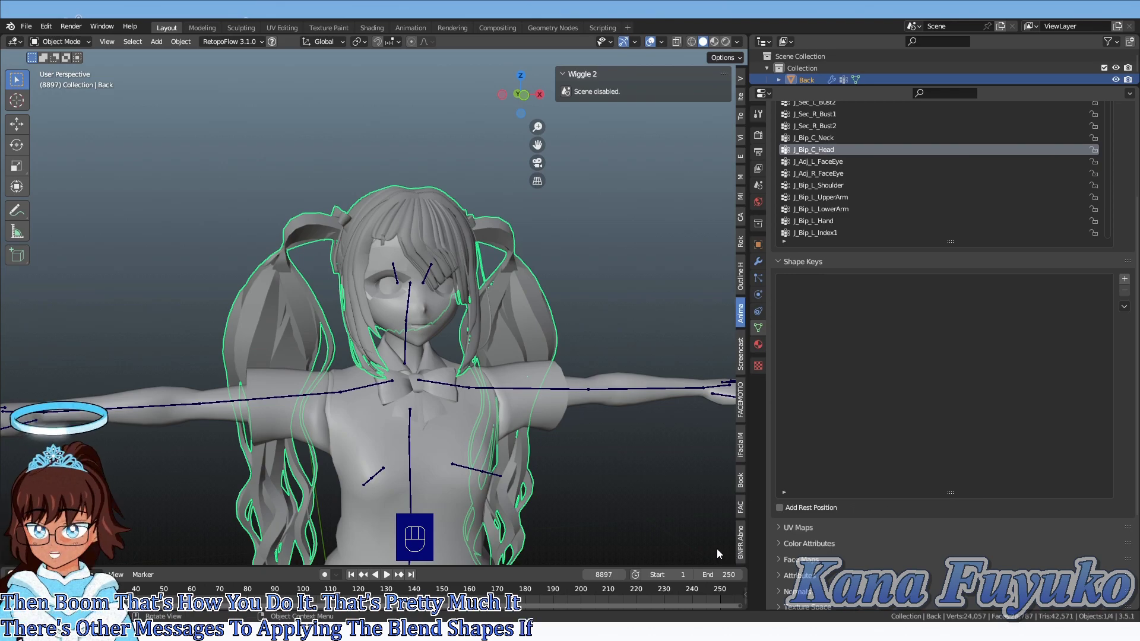
scroll(402, 427, "down", 4)
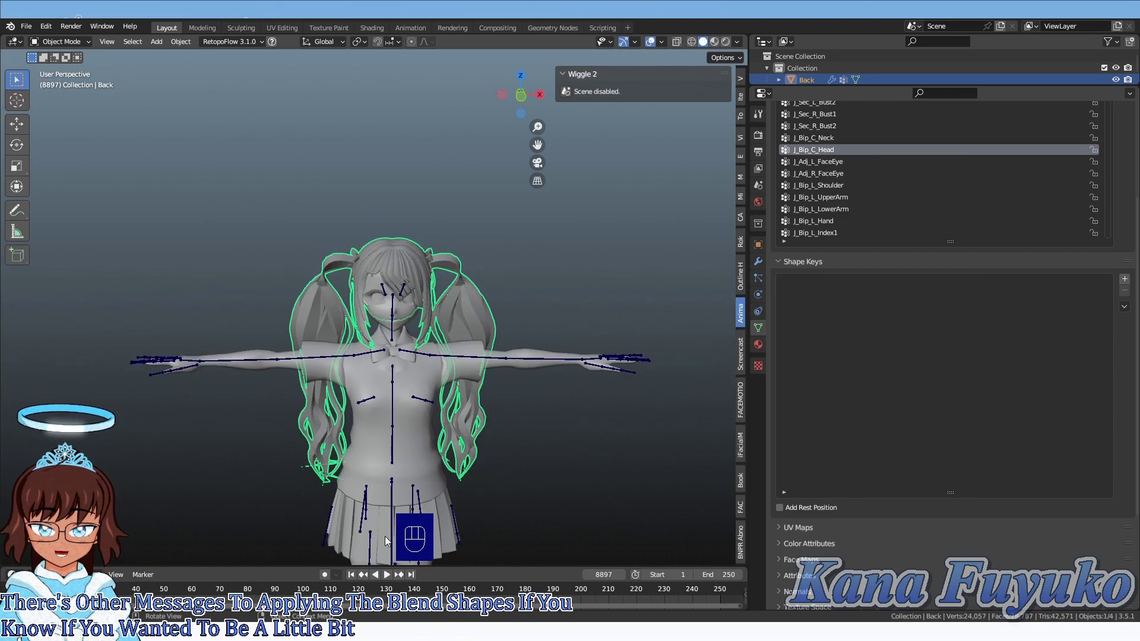
left_click(497, 464)
middle_click_drag(496, 464, 493, 282, "shift")
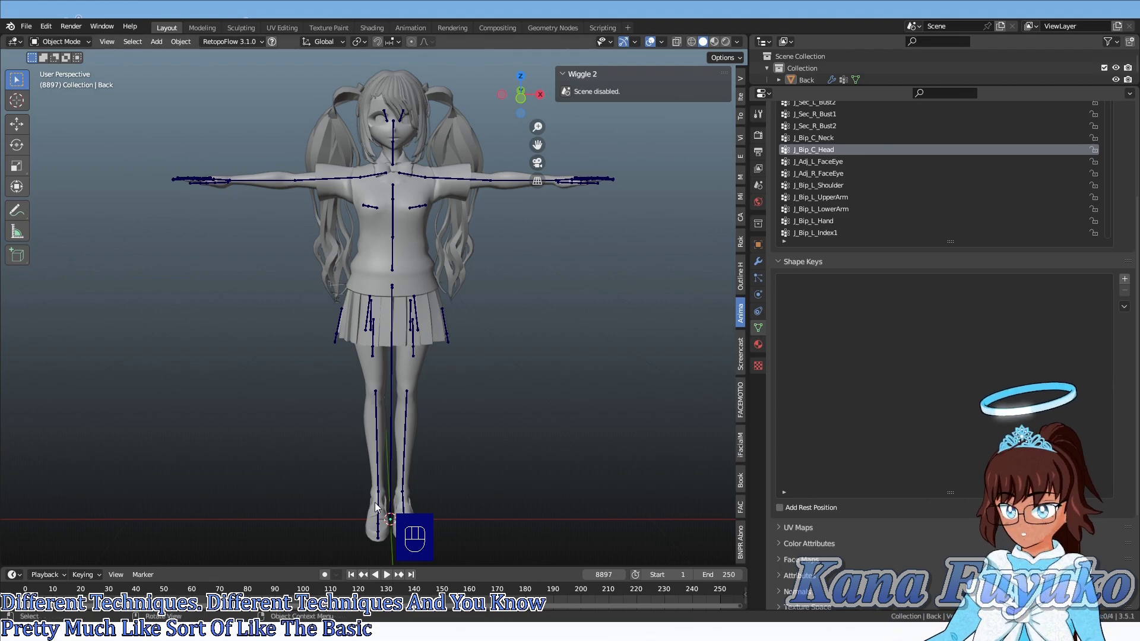
scroll(356, 356, "up", 5)
middle_click_drag(308, 229, 449, 308)
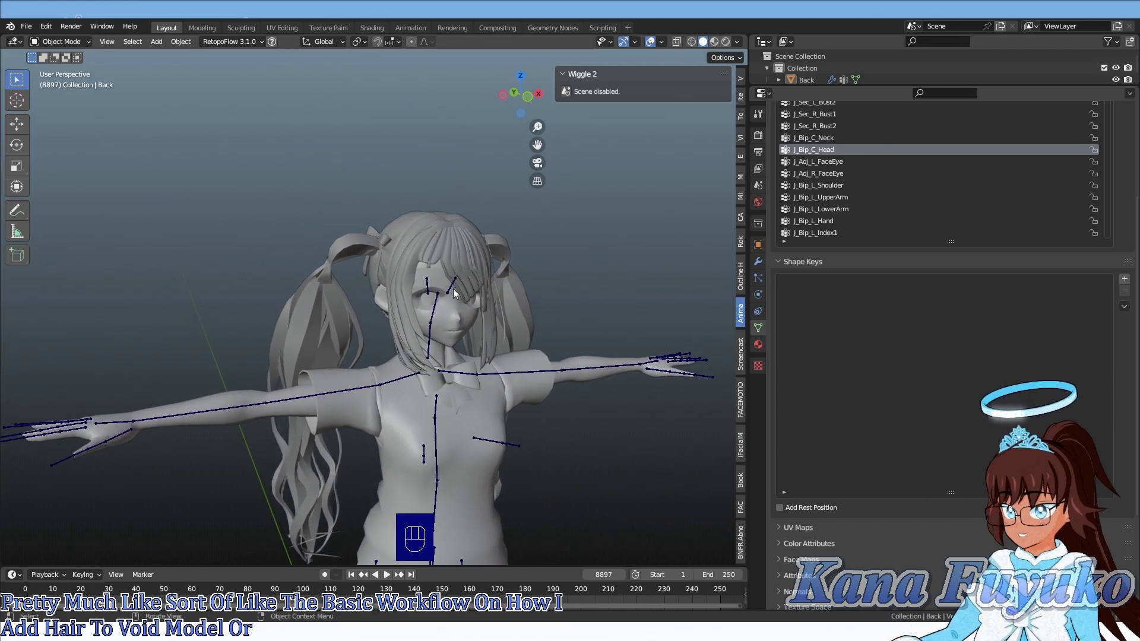
scroll(363, 324, "up", 3)
middle_click_drag(358, 322, 344, 315)
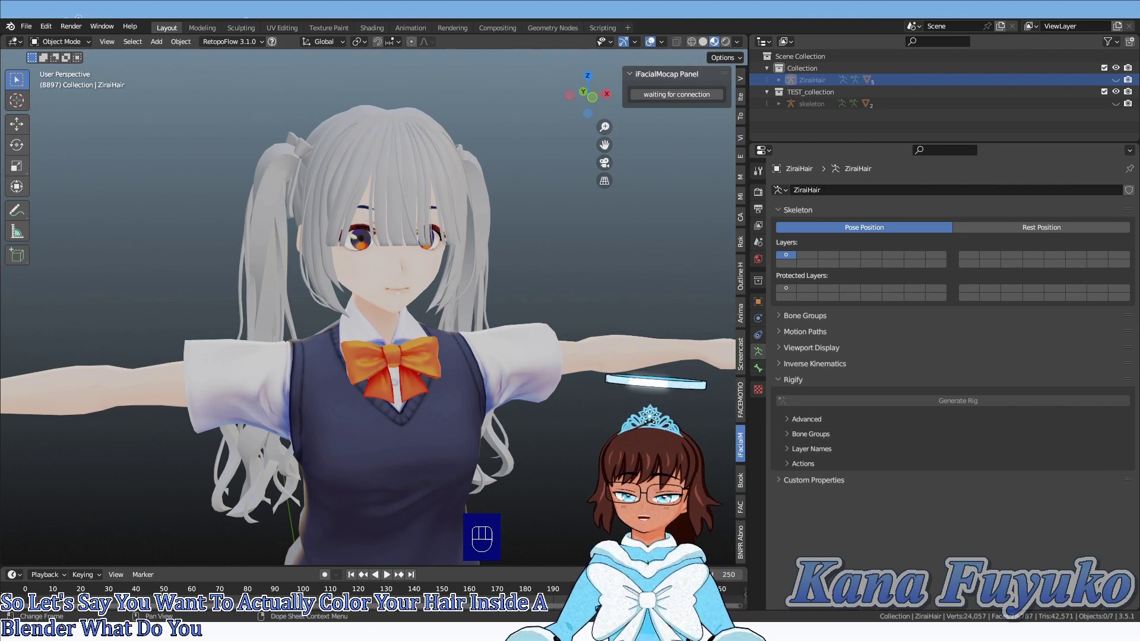
- Check the material settings of the maegami fringe and the hair ribbon on the textured character
left_click(398, 143)
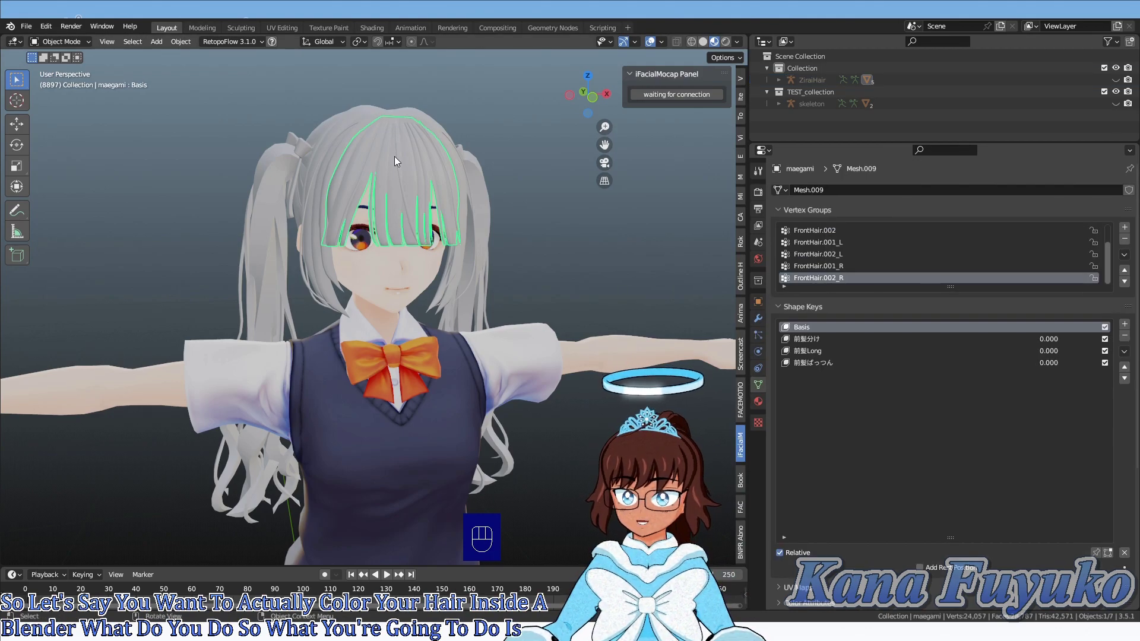
middle_click_drag(397, 143, 589, 358)
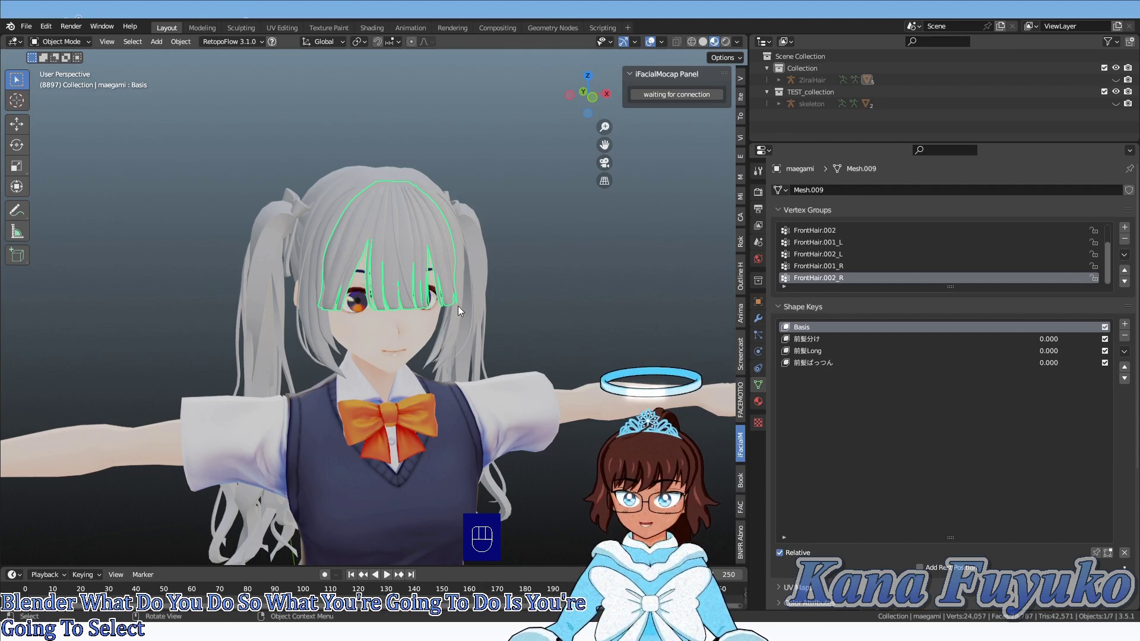
left_click(758, 402)
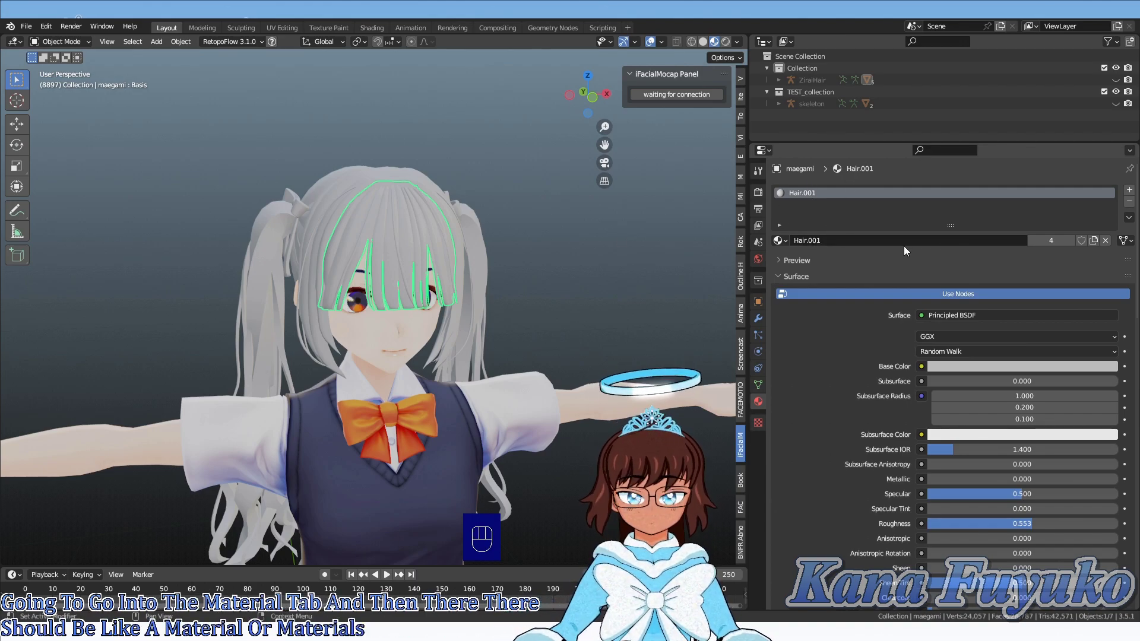
left_click(279, 198)
left_click(298, 197)
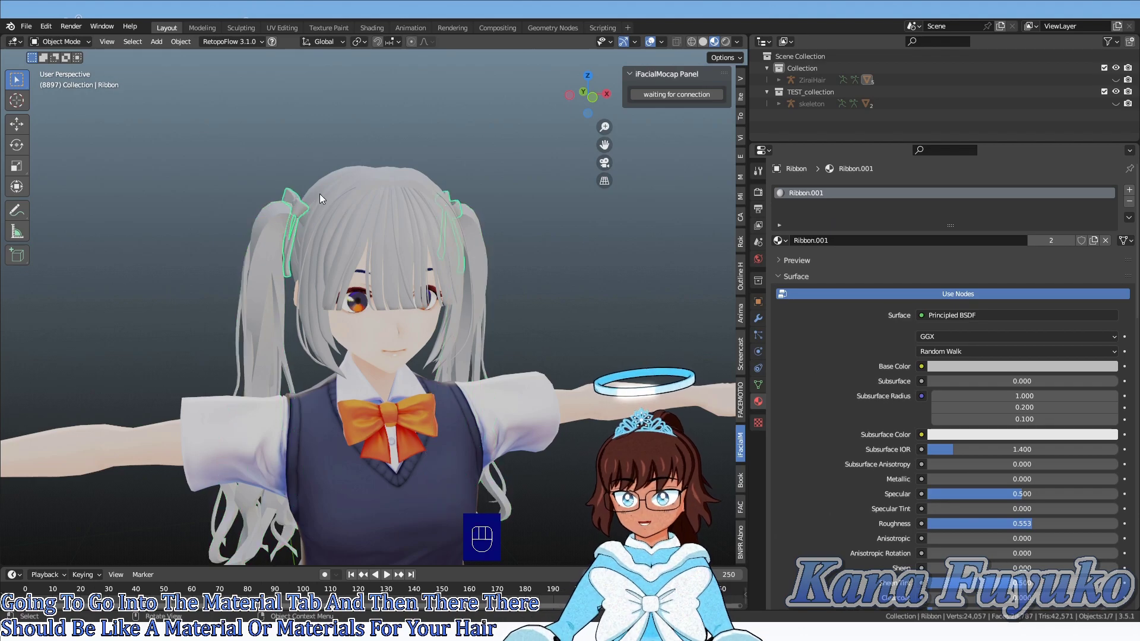
- Expand the ZiraiHair hierarchy and check which material the maegami, side, Ribbon and Twin parts use
left_click(778, 80)
left_click_drag(798, 142, 806, 198)
left_click(823, 162)
left_click(821, 127)
left_click(816, 151)
left_click(814, 162)
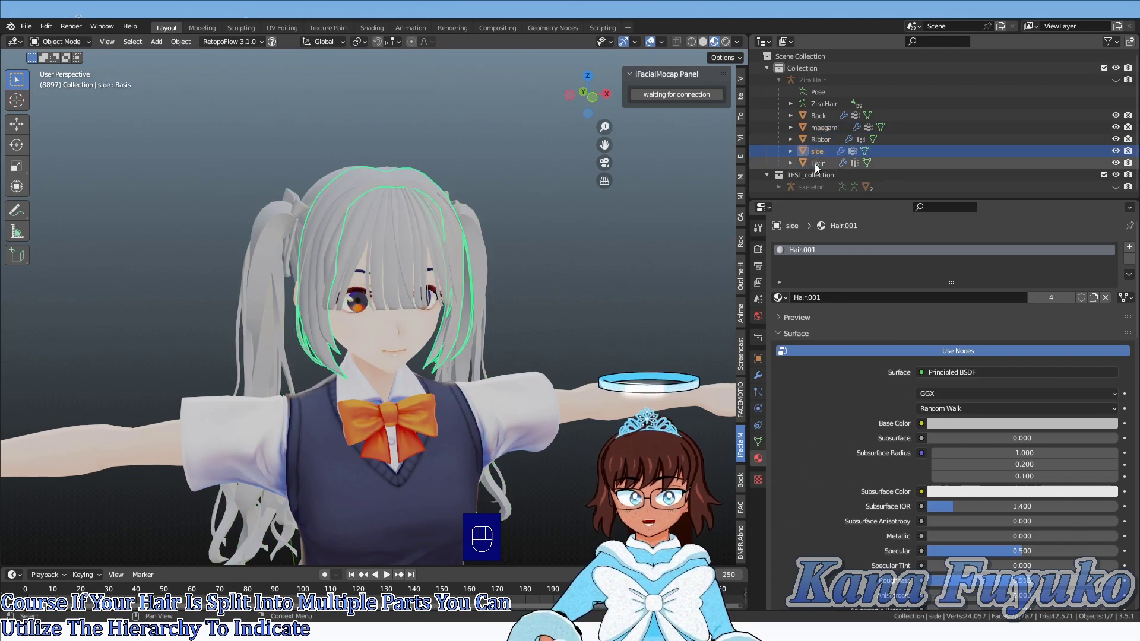
left_click(820, 139)
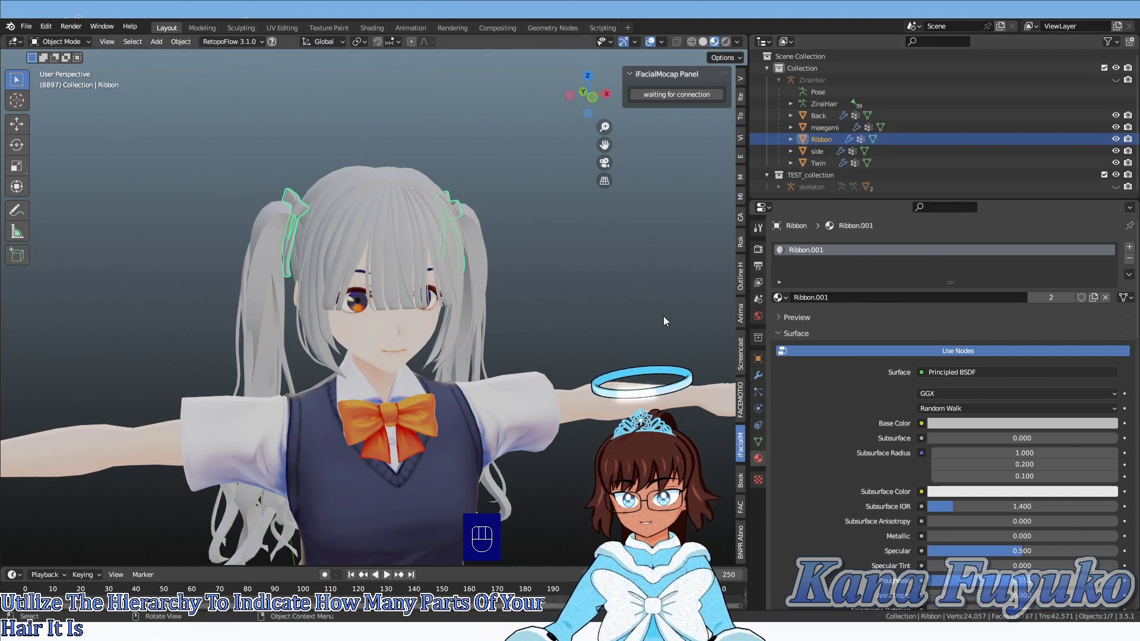
left_click(812, 165)
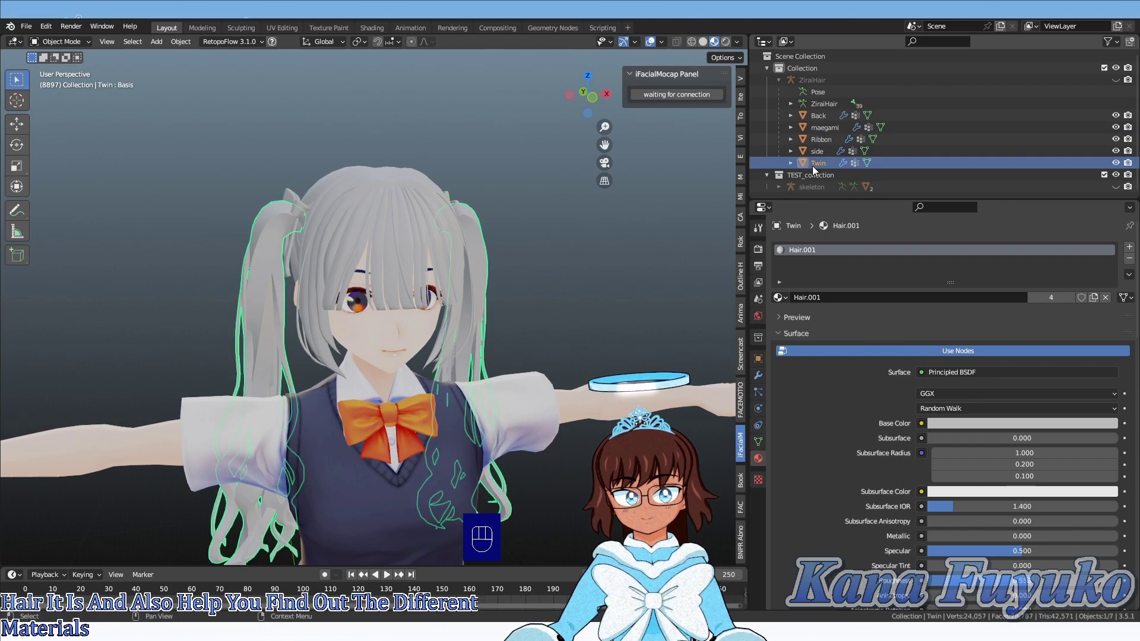
middle_click_drag(432, 254, 472, 227)
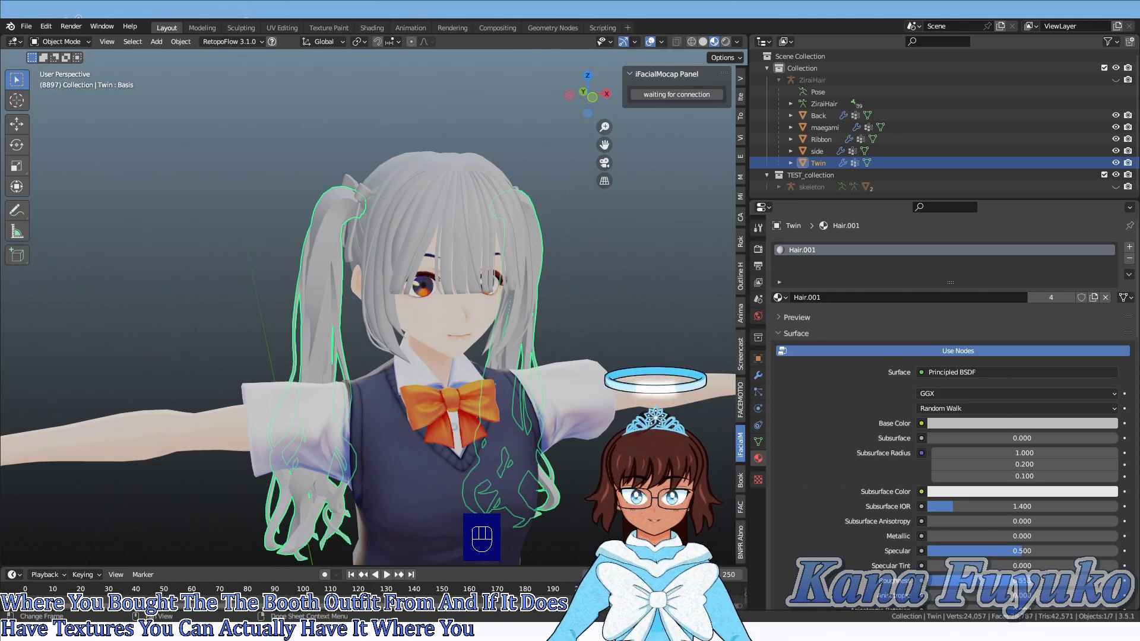
- Try an Image Texture as the Base Color of the Hair.001 material and undo it
left_click(921, 424)
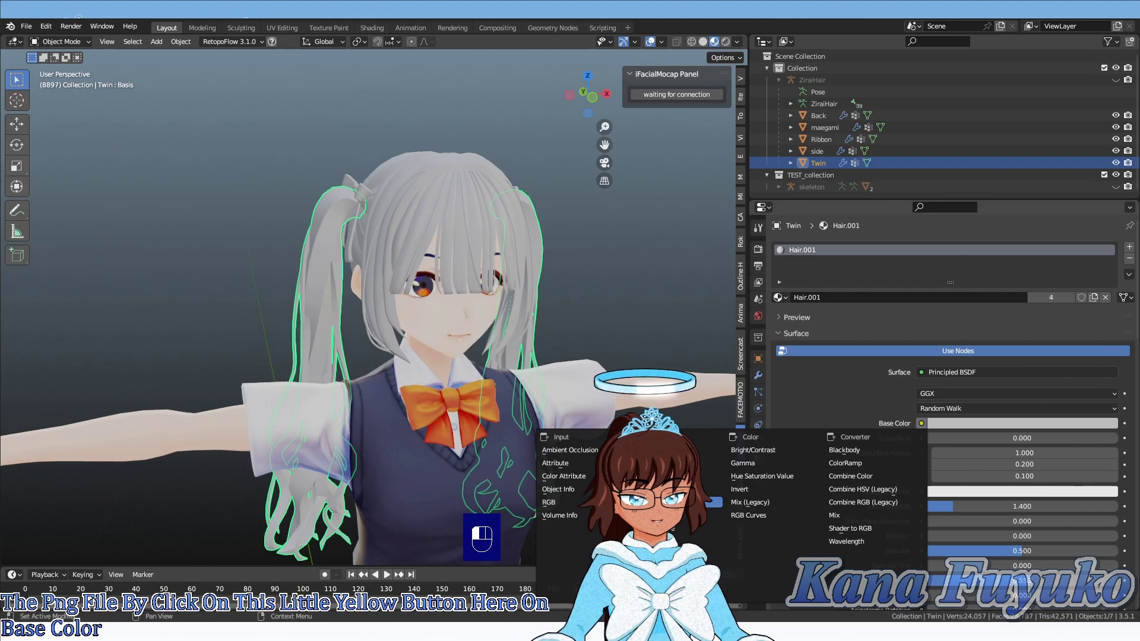
left_click(682, 502)
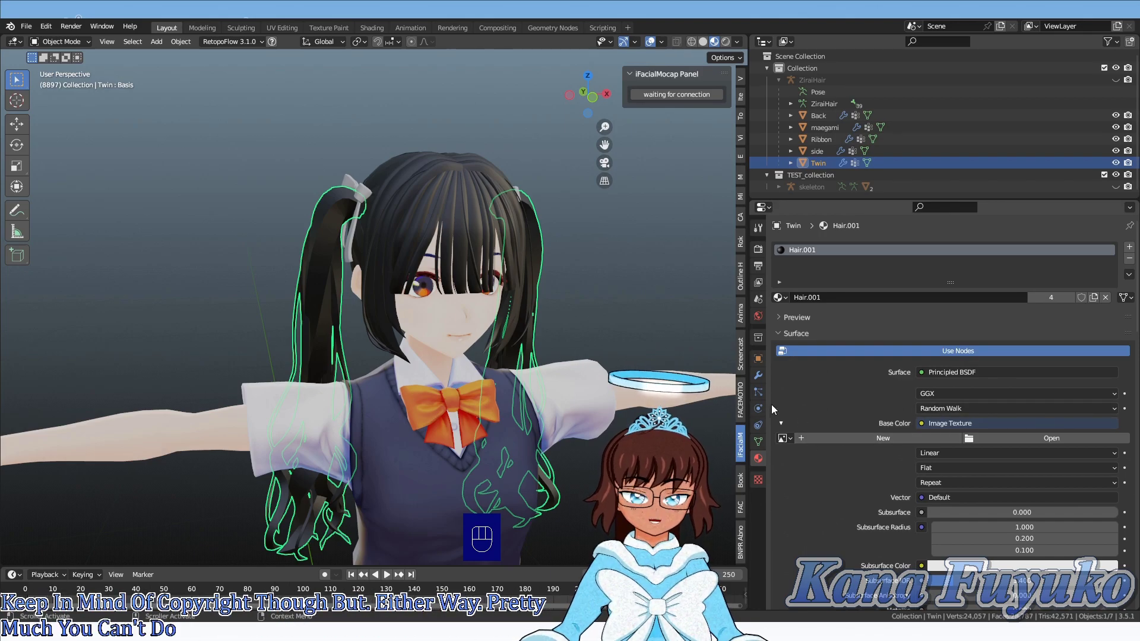
key("ctrl+z")
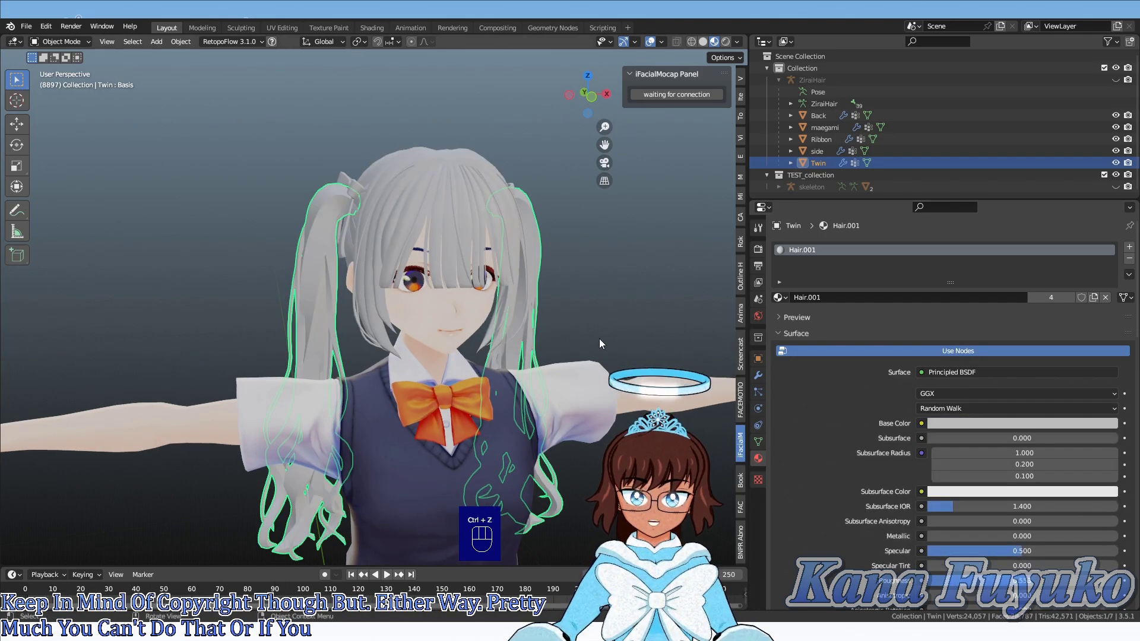
- Pick a different Base Color for the Twin mesh's Hair.001 material
left_click(972, 423)
left_click_drag(1092, 315, 1060, 252)
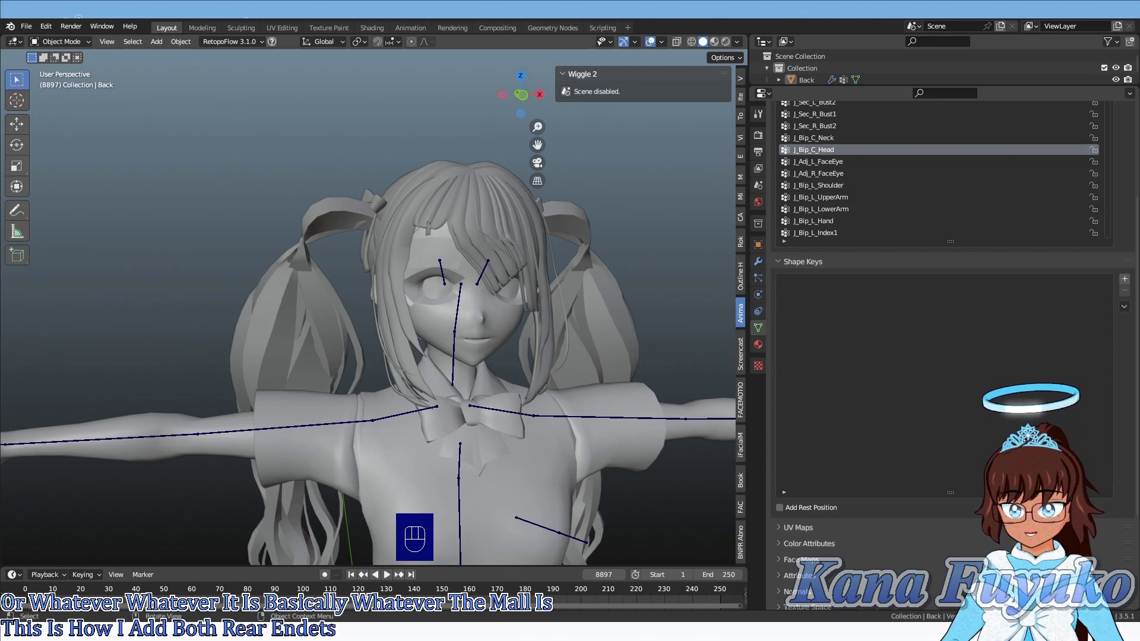
scroll(521, 410, "down", 4)
middle_click_drag(531, 389, 428, 391)
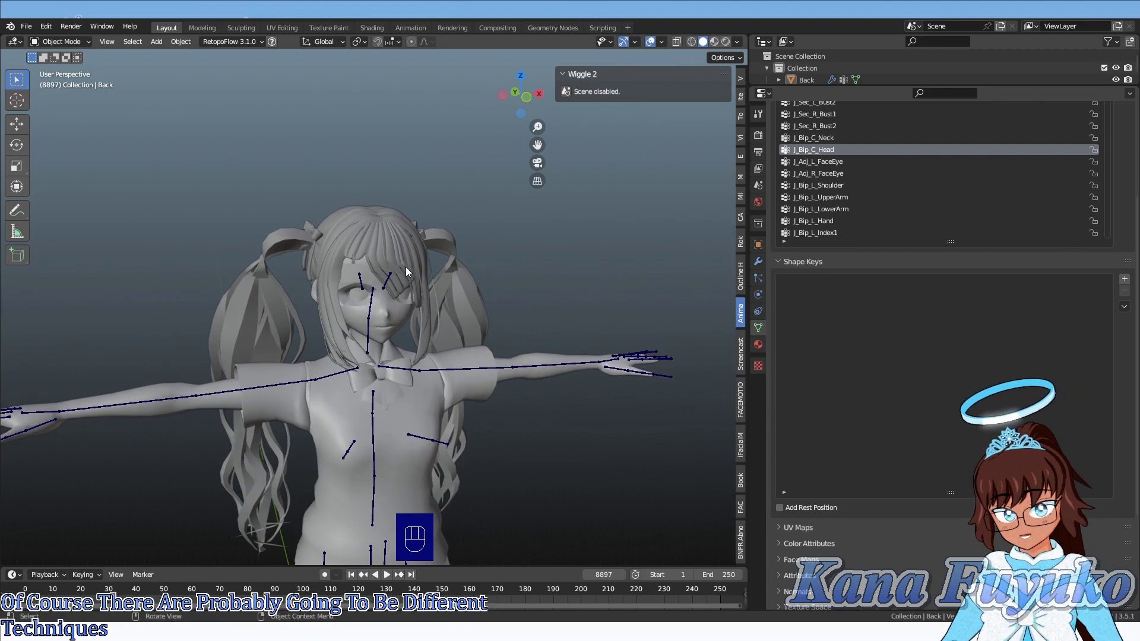
scroll(387, 237, "down", 3)
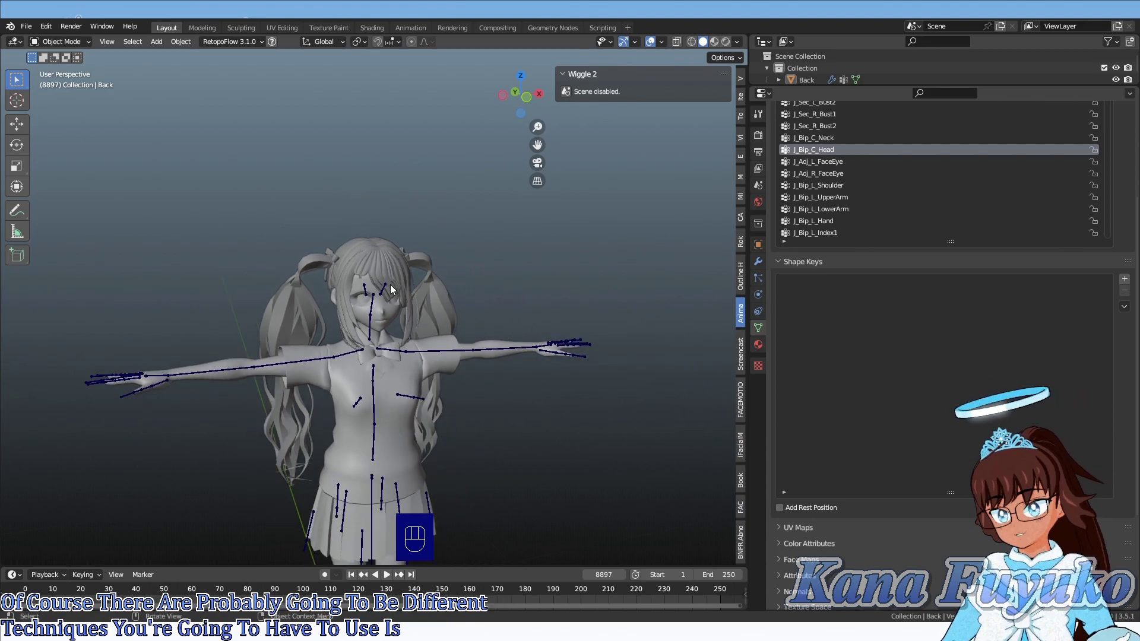
middle_click_drag(451, 289, 436, 222, "shift")
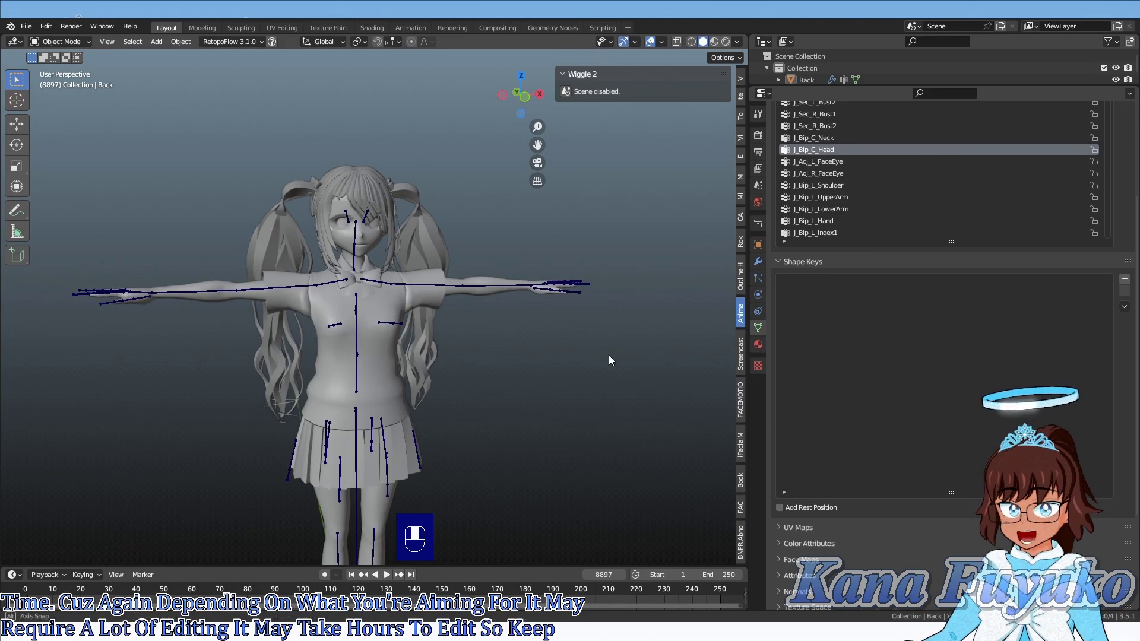
scroll(392, 368, "down", 4)
middle_click_drag(391, 273, 386, 297)
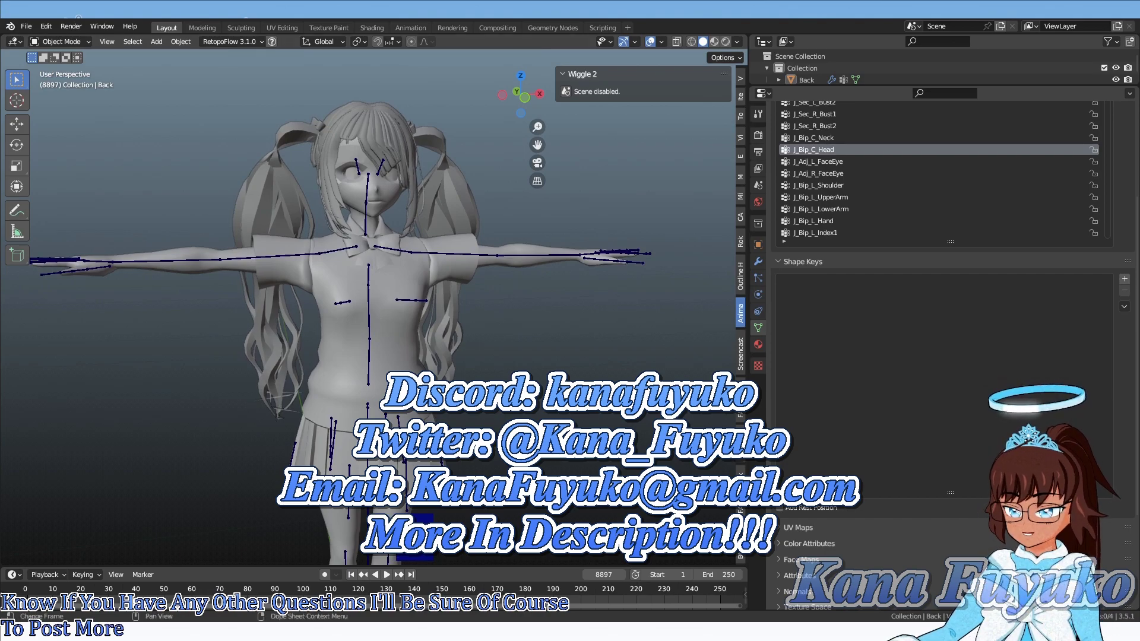